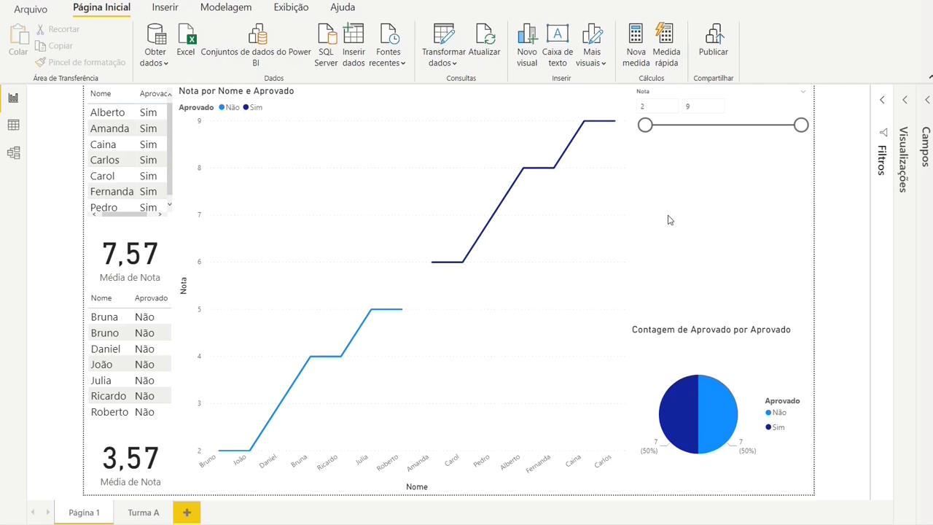
Step: Look at the finished Turma A report page, return to Página 1 and duplicate it
left_click(154, 510)
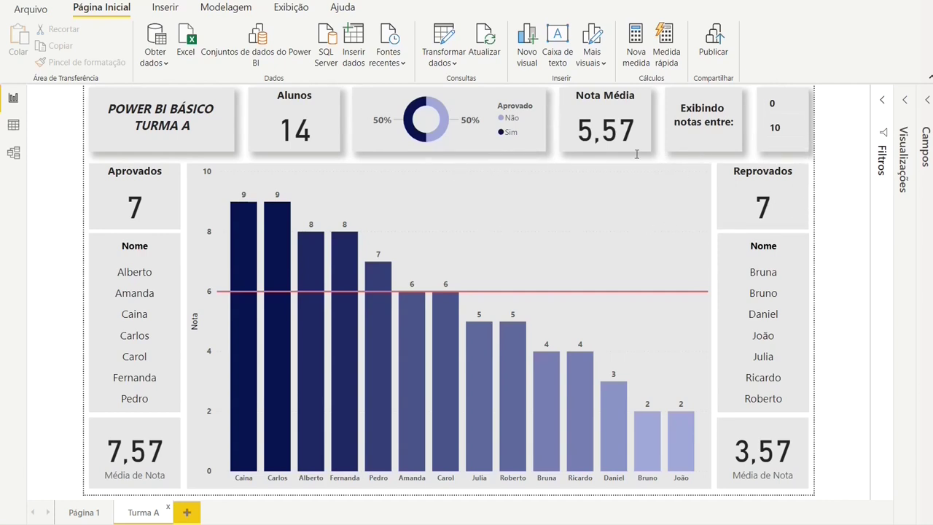
left_click(81, 513)
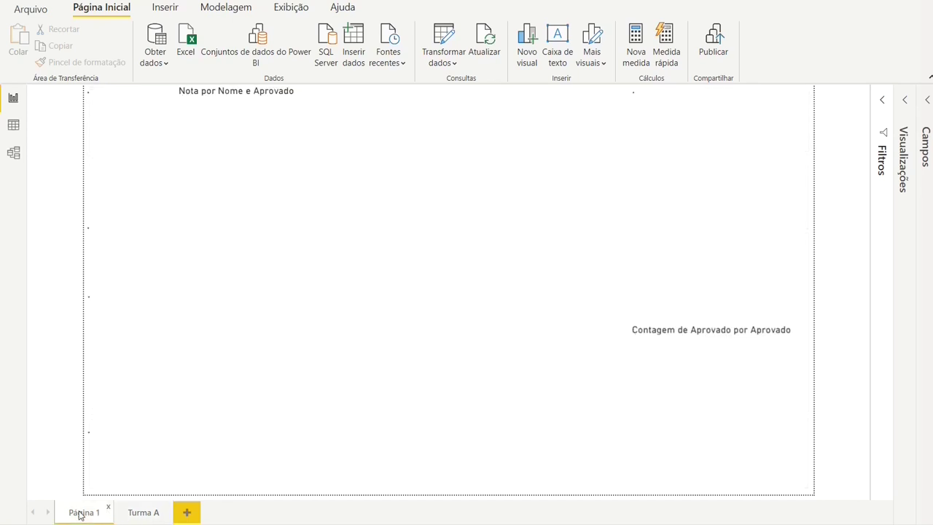
right_click(82, 514)
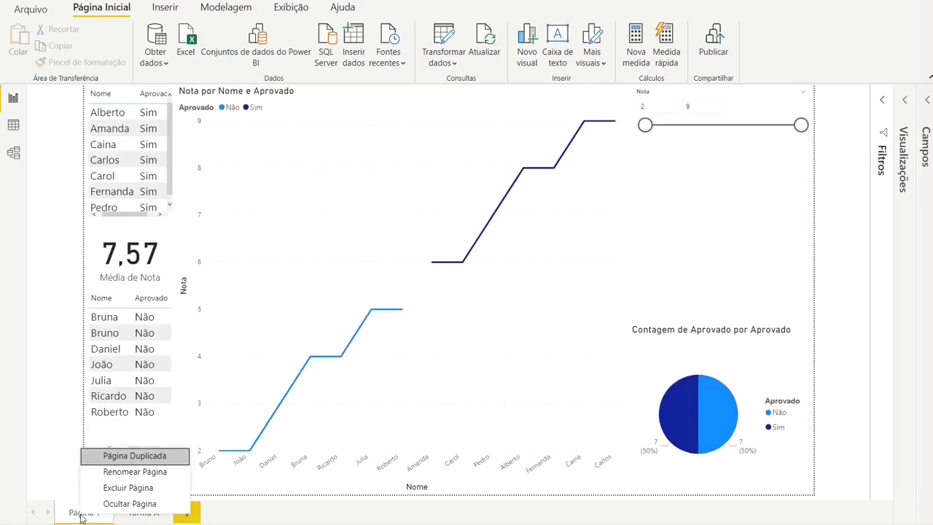
left_click(131, 457)
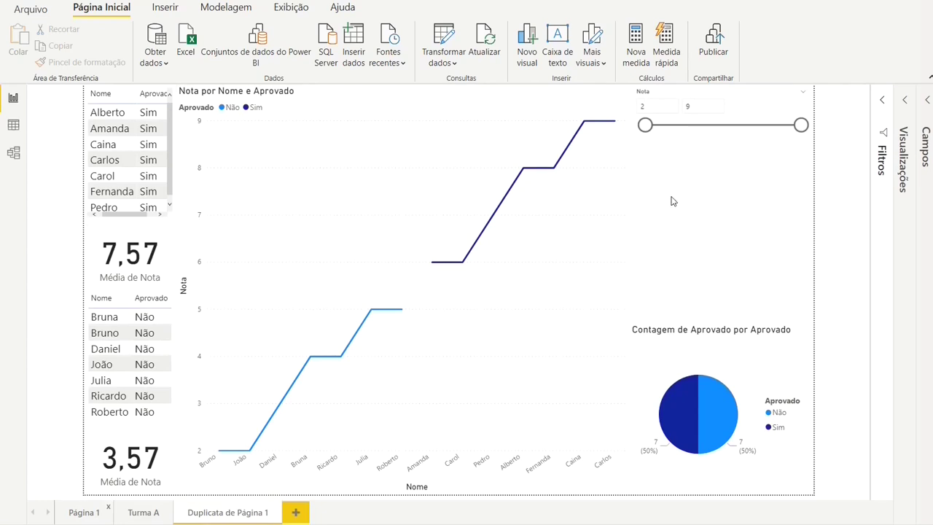
Step: Delete the table of non-approved students with its average card, and move the approved table and card down to the page's lower edge
left_click(134, 443)
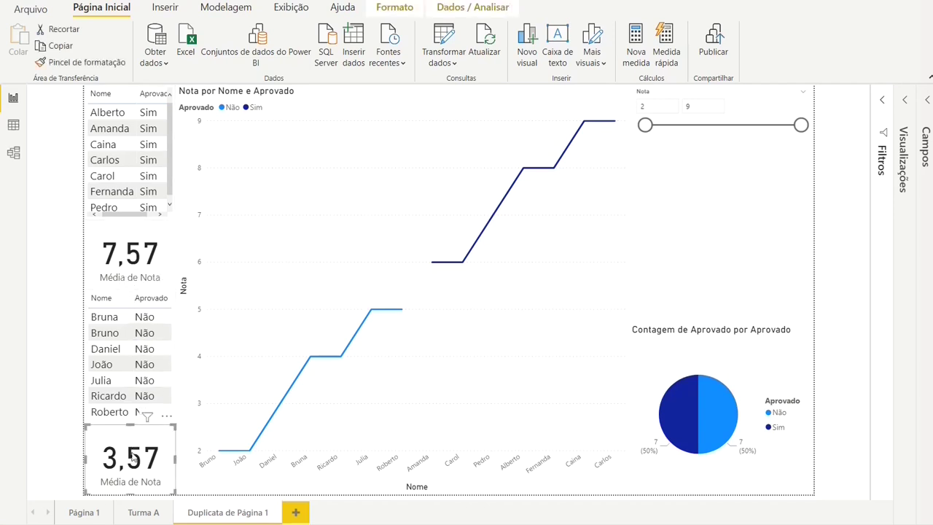
left_click(174, 394)
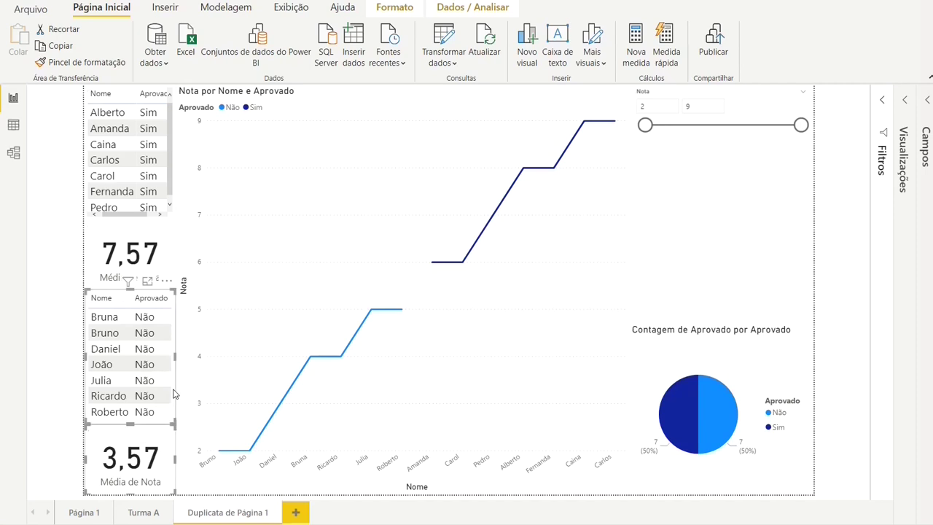
key("Delete")
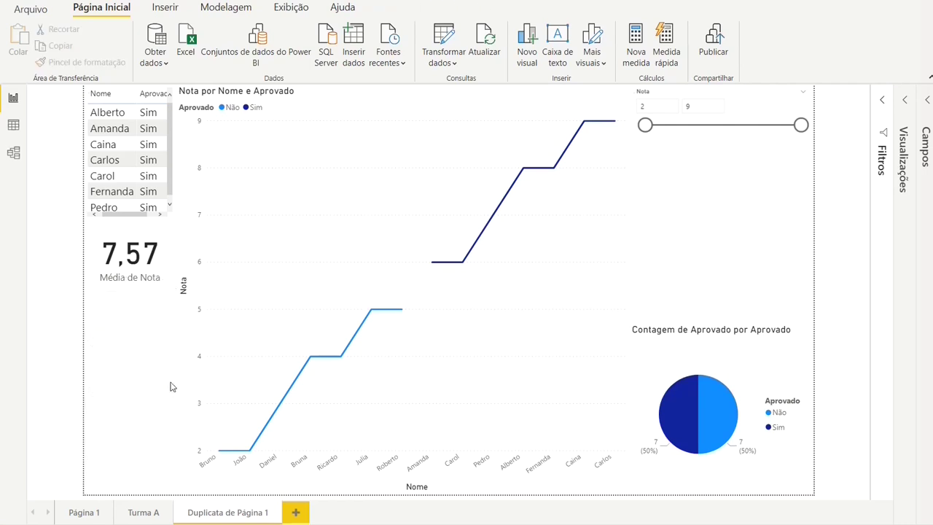
left_click(168, 246)
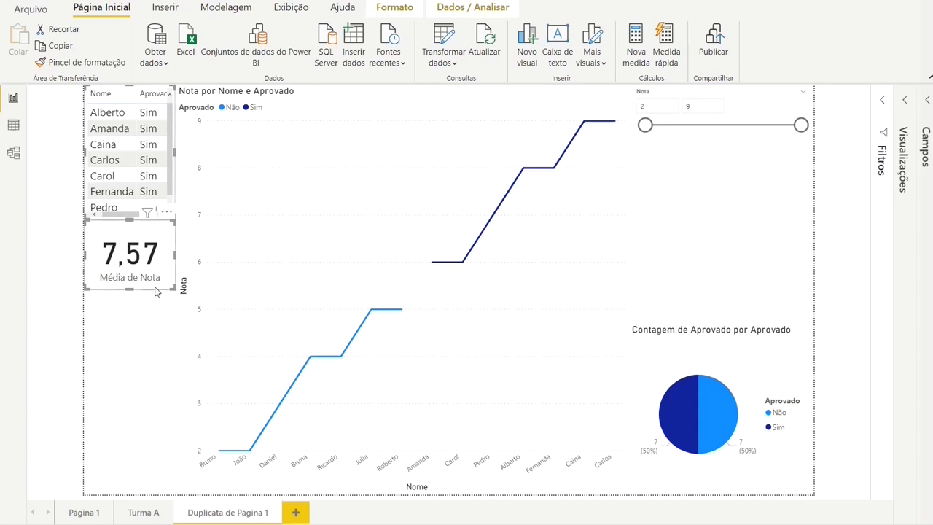
left_click_drag(143, 291, 142, 497)
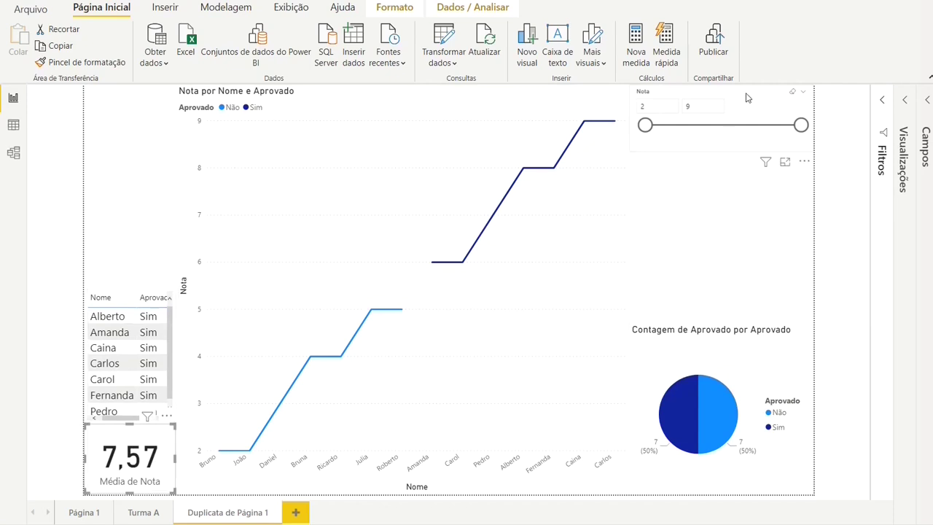
Step: Move the Nota slicer down to just above the pie chart, and narrow both visuals to about half their width
left_click_drag(746, 97, 752, 260)
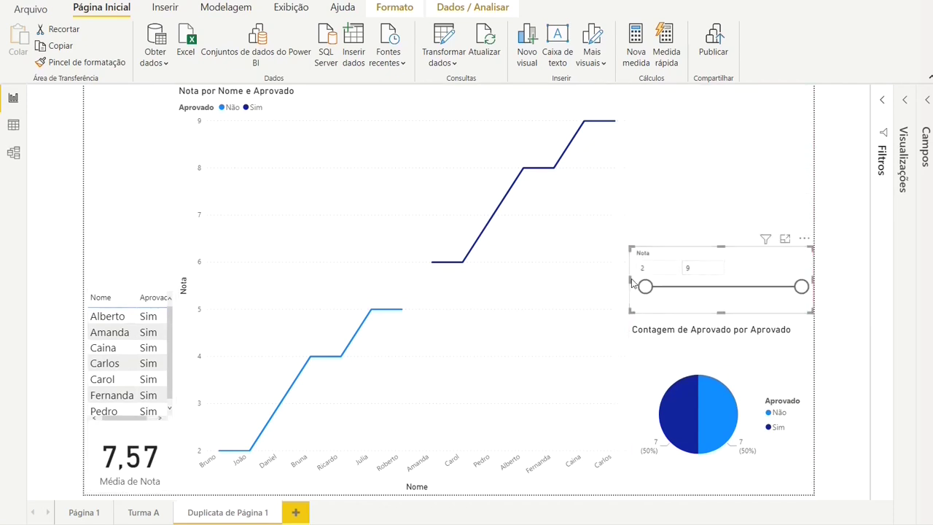
left_click_drag(629, 280, 729, 285)
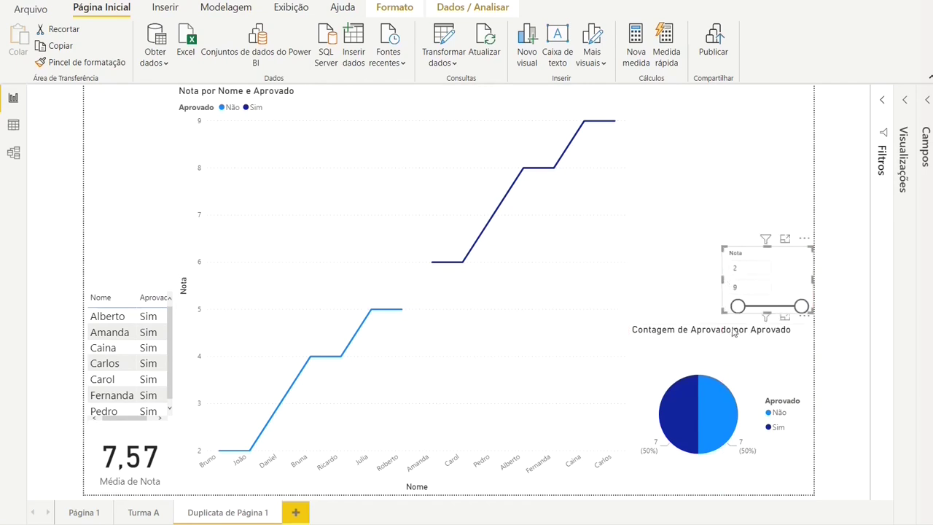
left_click(698, 377)
left_click_drag(629, 409, 728, 408)
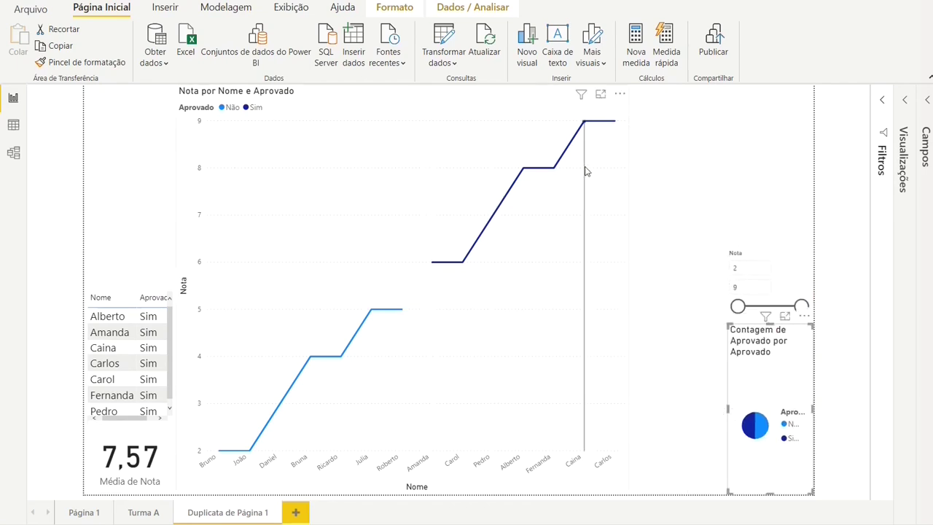
Step: Move the line chart toward the middle of the page and reduce its height to leave free space above and a small margin below
mouse_move(494, 153)
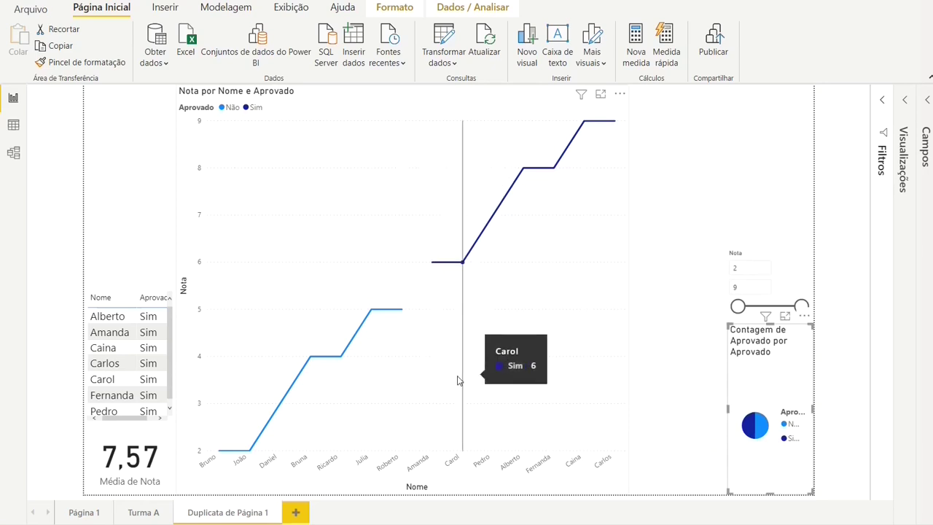
left_click_drag(478, 93, 500, 105)
left_click_drag(449, 85, 454, 169)
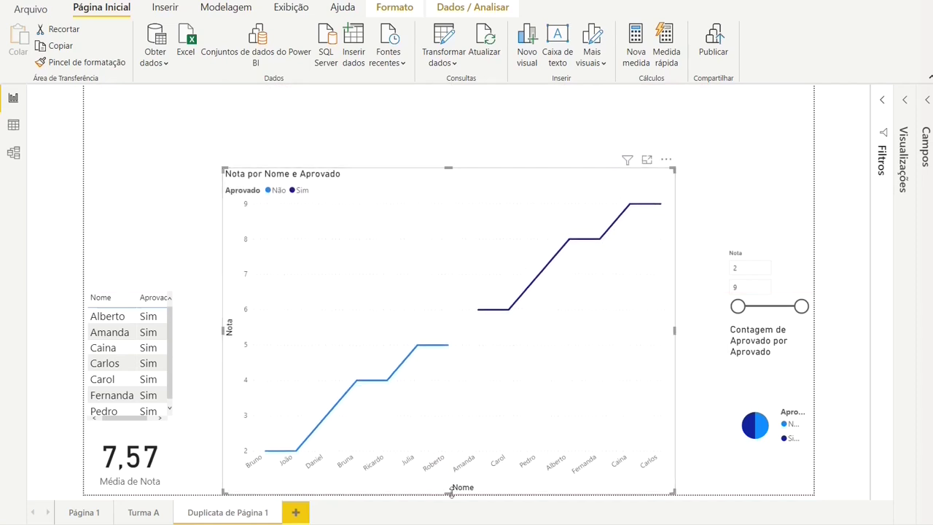
left_click_drag(454, 493, 453, 486)
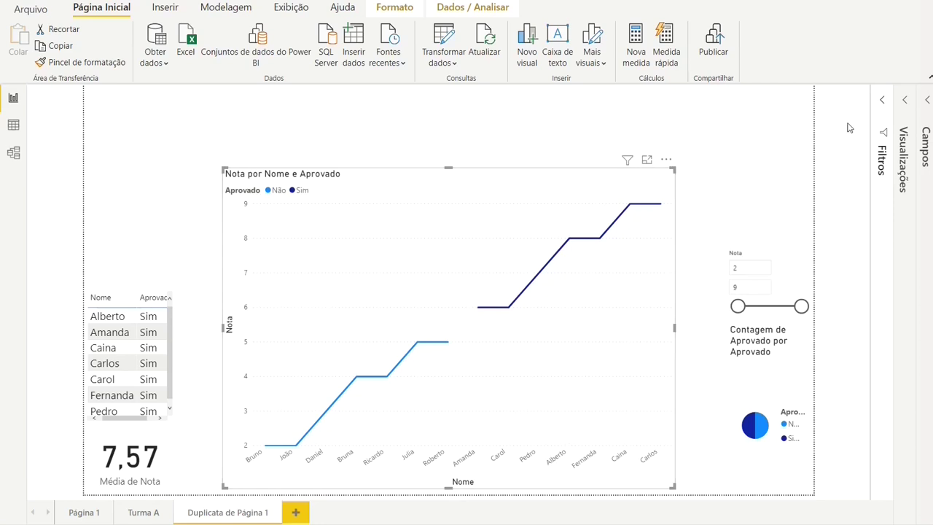
Step: Convert the line chart to a stacked column chart and remove the Aprovado field from its legend
left_click(908, 102)
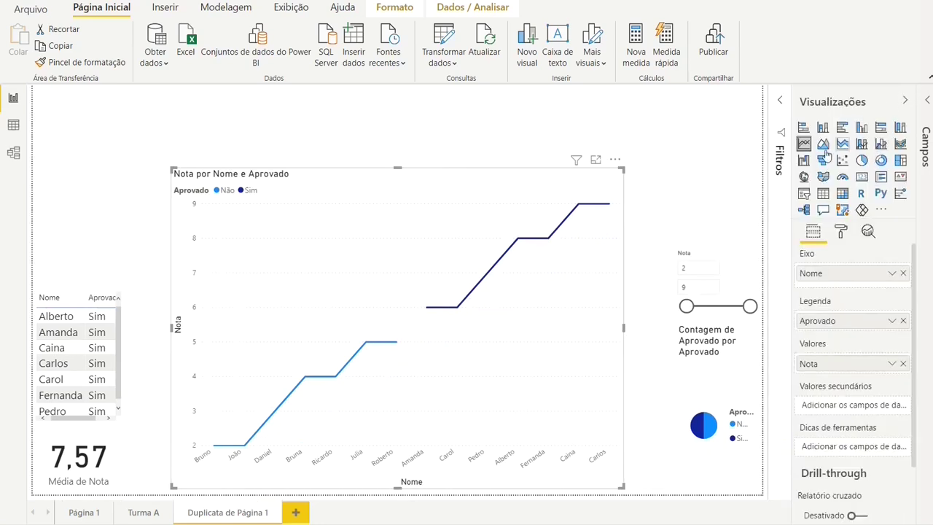
left_click_drag(789, 182, 735, 183)
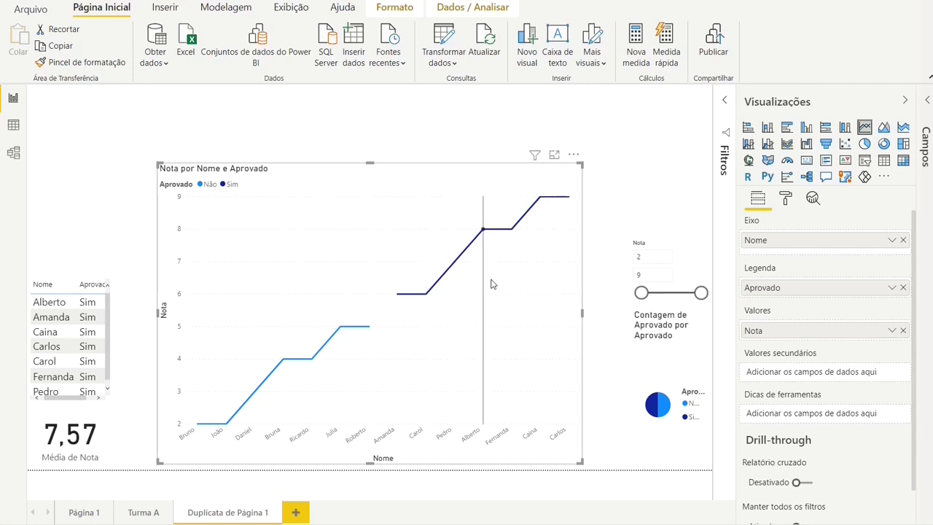
mouse_move(492, 293)
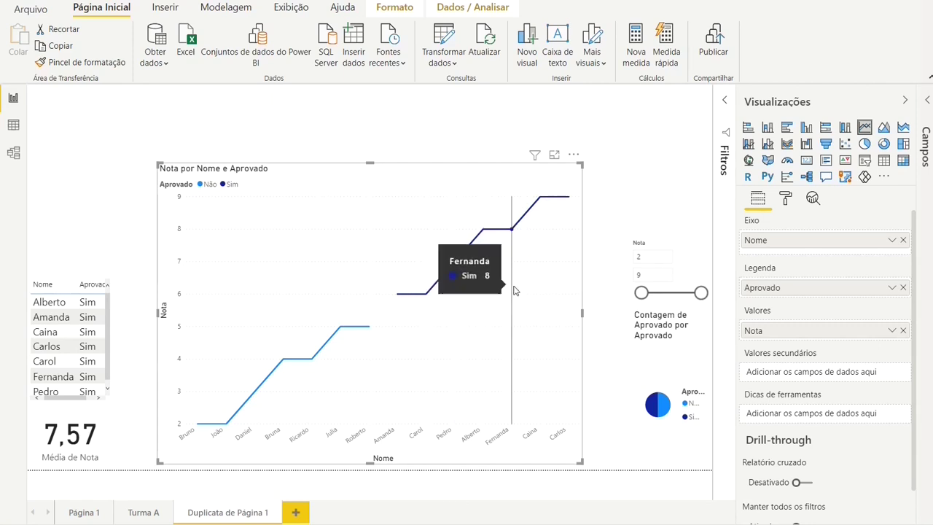
left_click(768, 128)
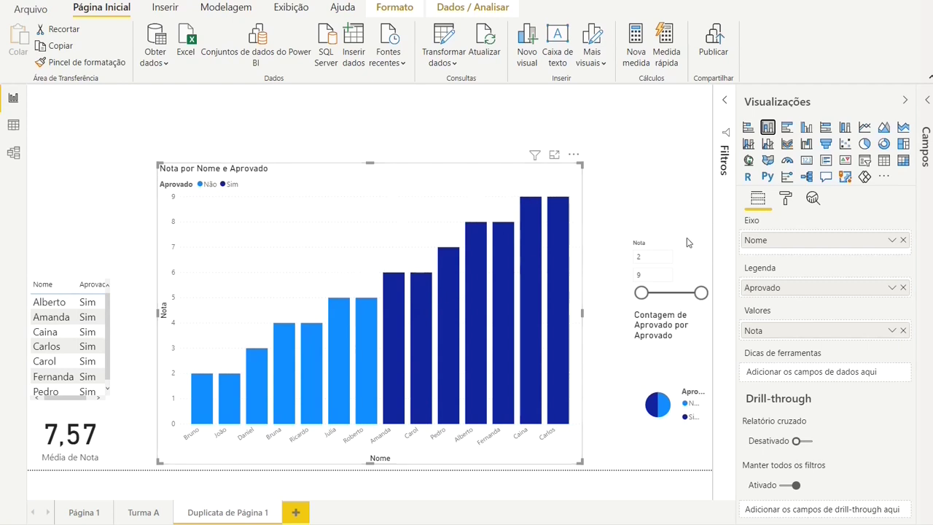
left_click(904, 288)
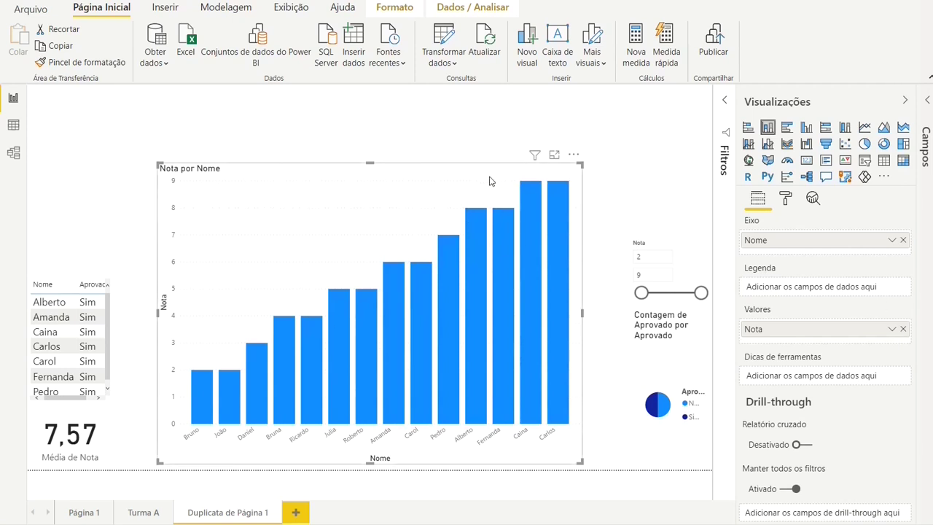
Step: Set up conditional formatting for the column chart's data colors as a color scale based on the Nota field
left_click(786, 202)
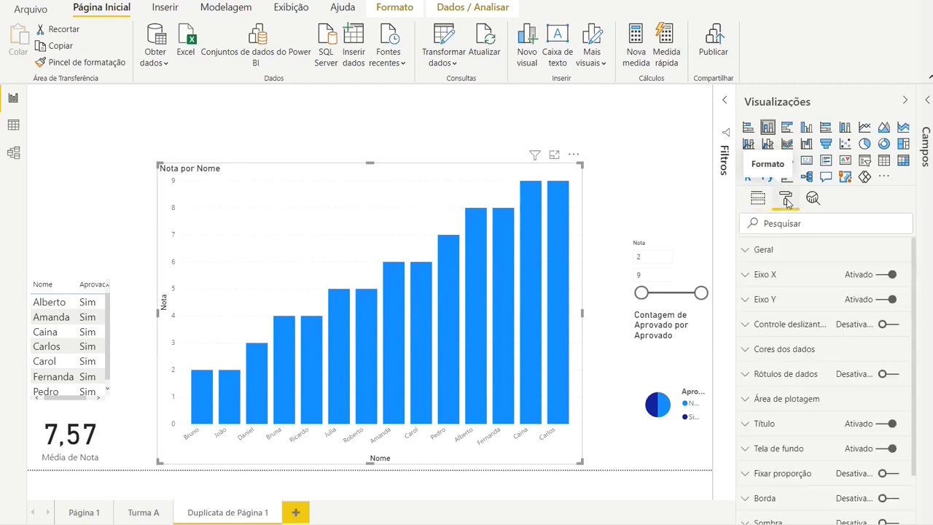
left_click(750, 350)
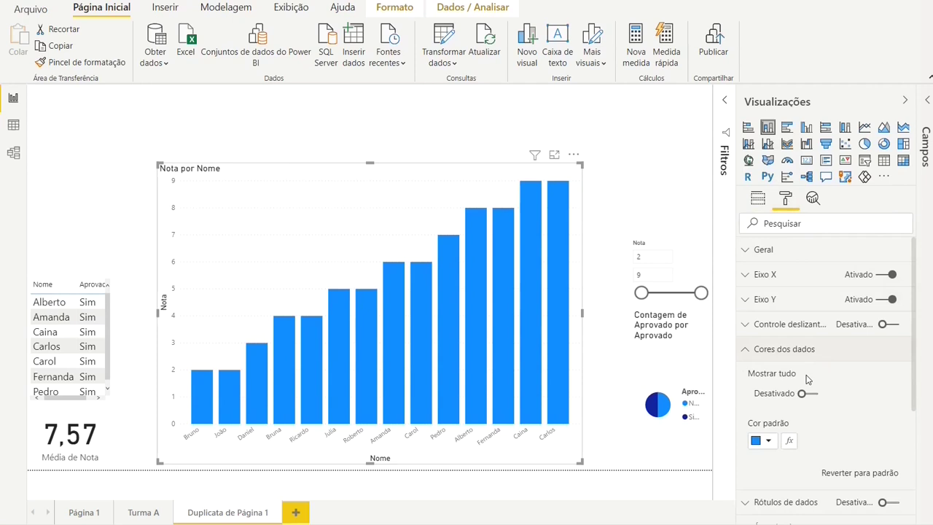
left_click(790, 441)
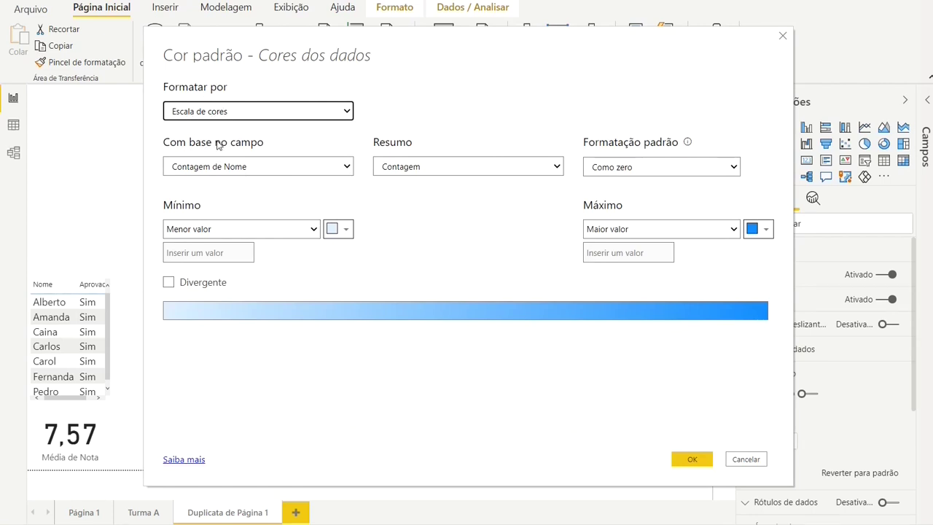
left_click(271, 167)
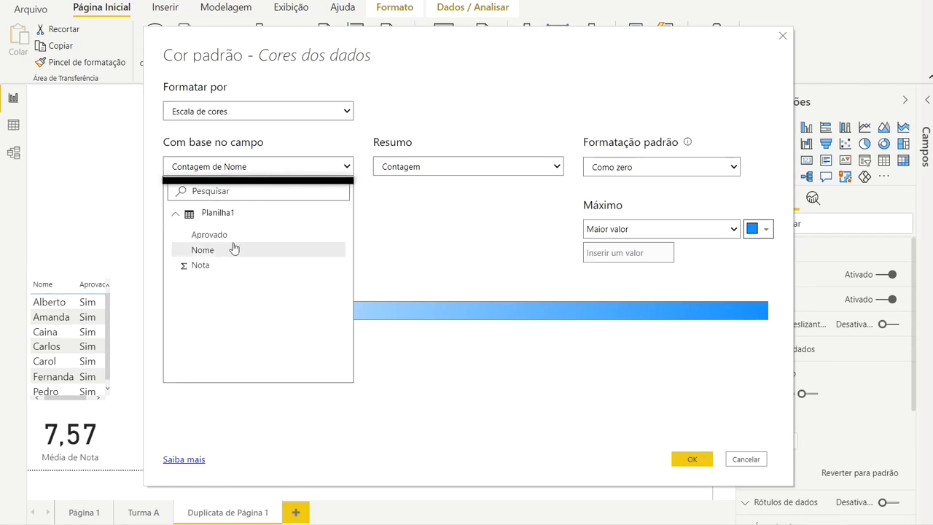
left_click(203, 266)
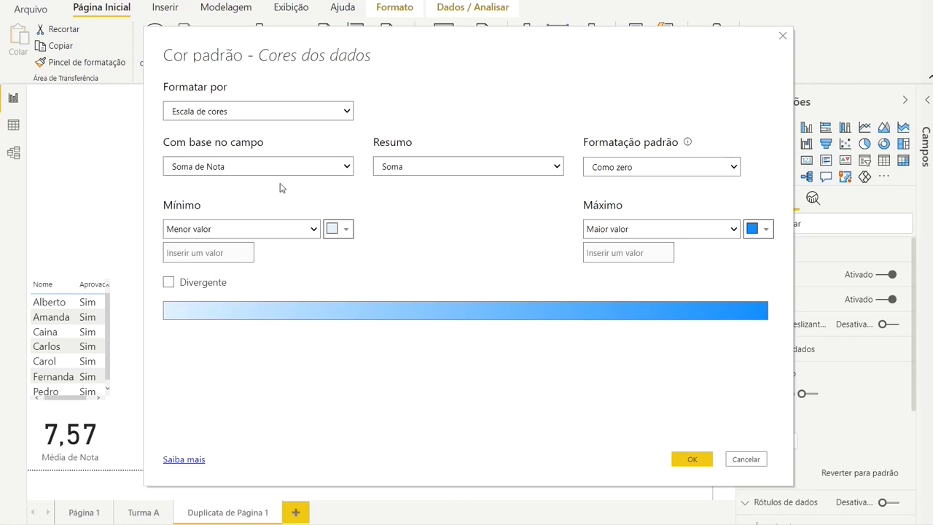
Step: Set the color scale's minimum to a light lavender blue and its maximum to the darkest navy shade, and apply it
left_click(337, 235)
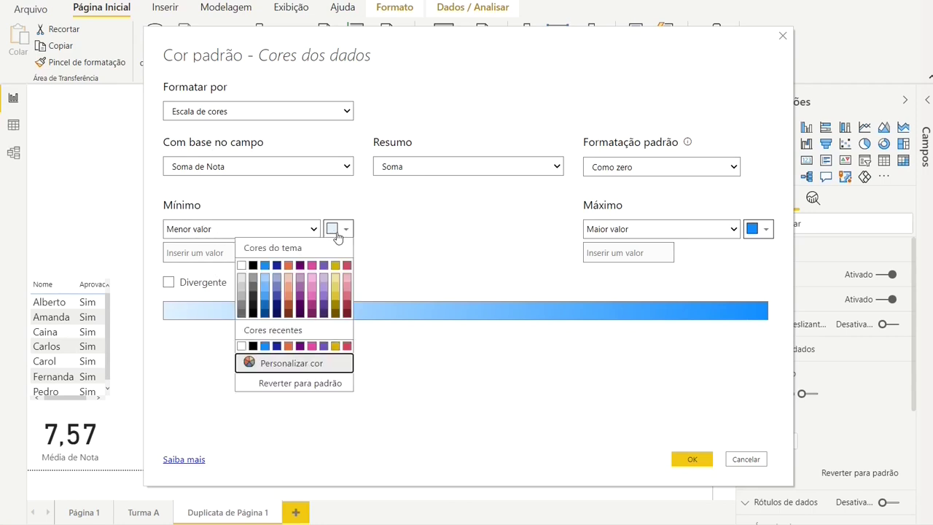
left_click(276, 287)
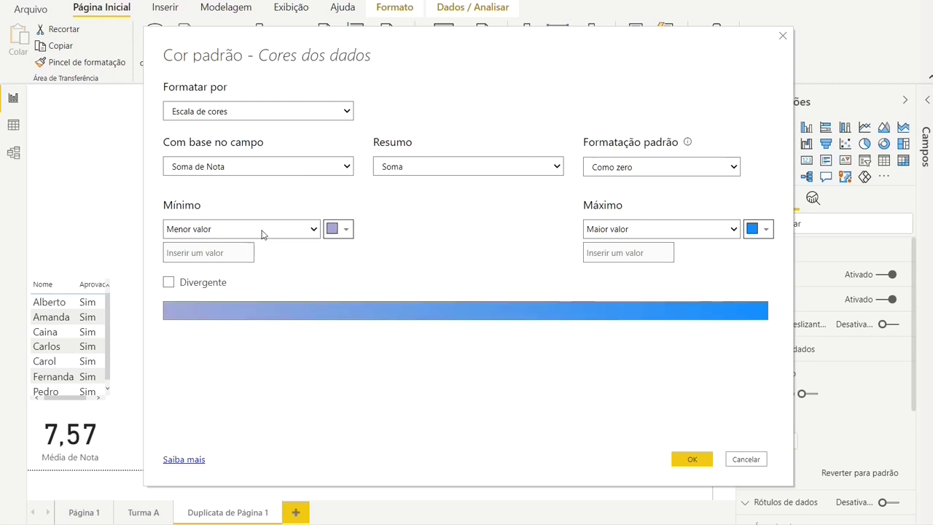
left_click(770, 239)
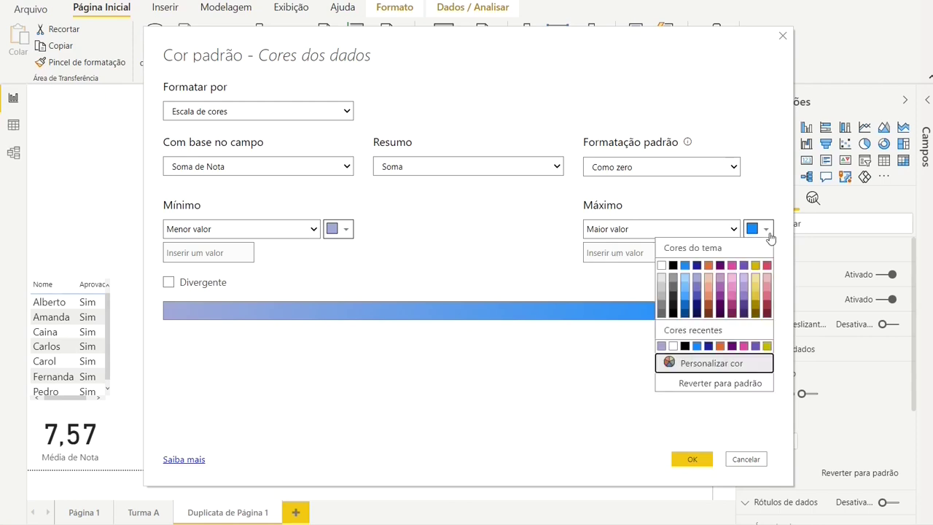
left_click(697, 313)
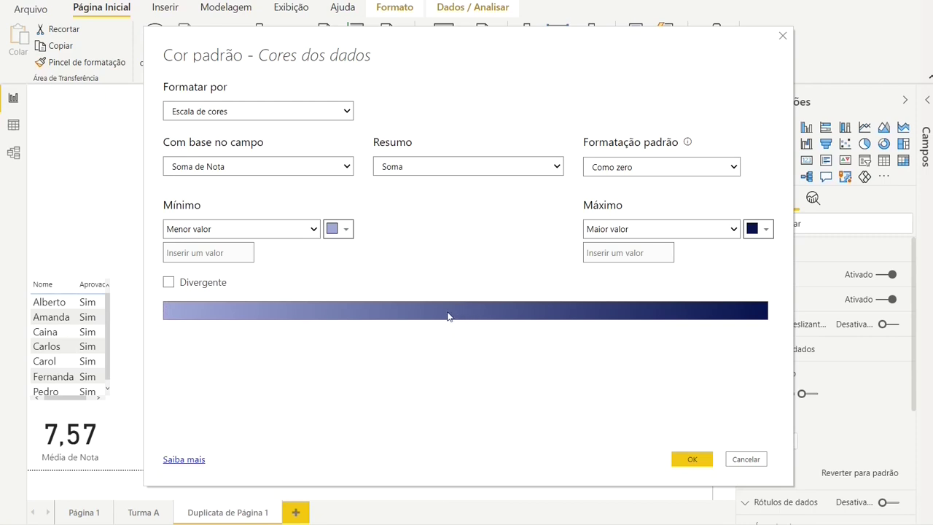
left_click(692, 459)
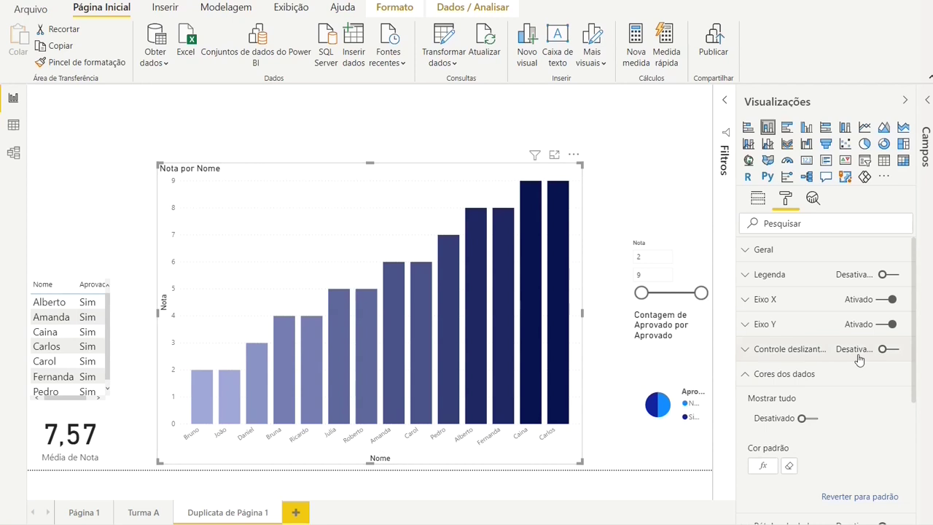
Step: Turn off the column chart's title and set its background color to light gray
scroll(869, 387, "down", 2)
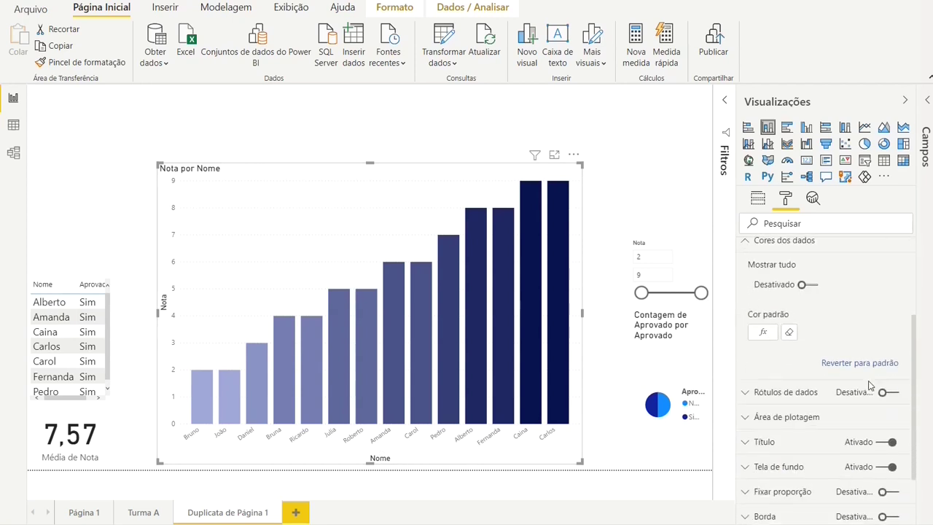
left_click(891, 438)
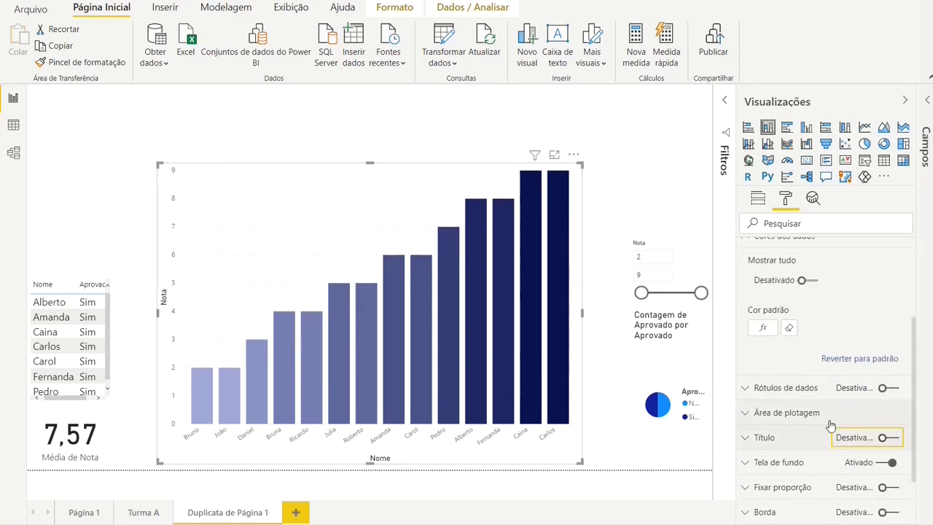
left_click(746, 463)
scroll(831, 437, "down", 3)
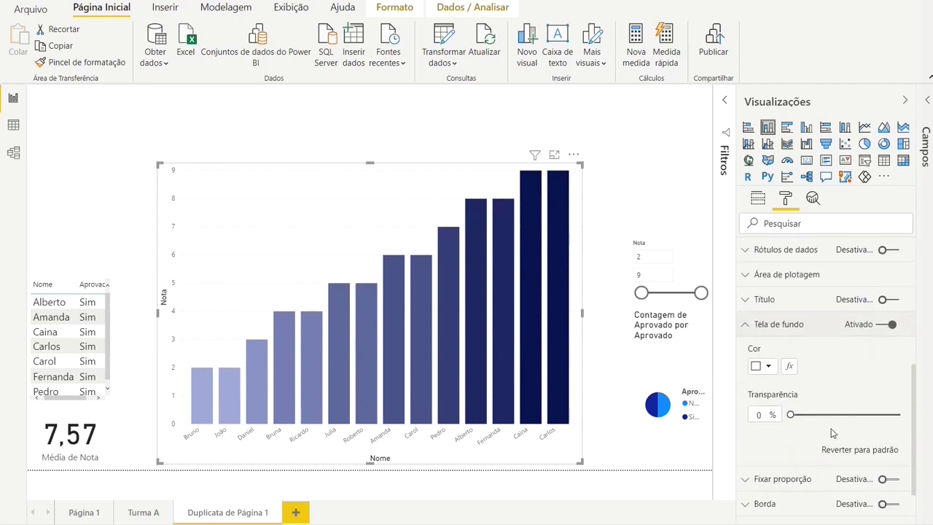
left_click(771, 369)
left_click(745, 318)
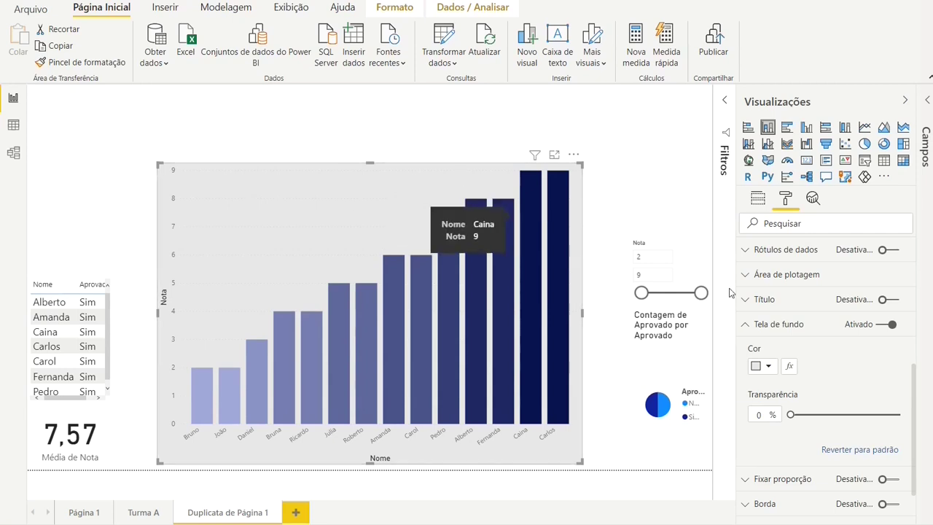
scroll(847, 379, "up", 3)
left_click(848, 374)
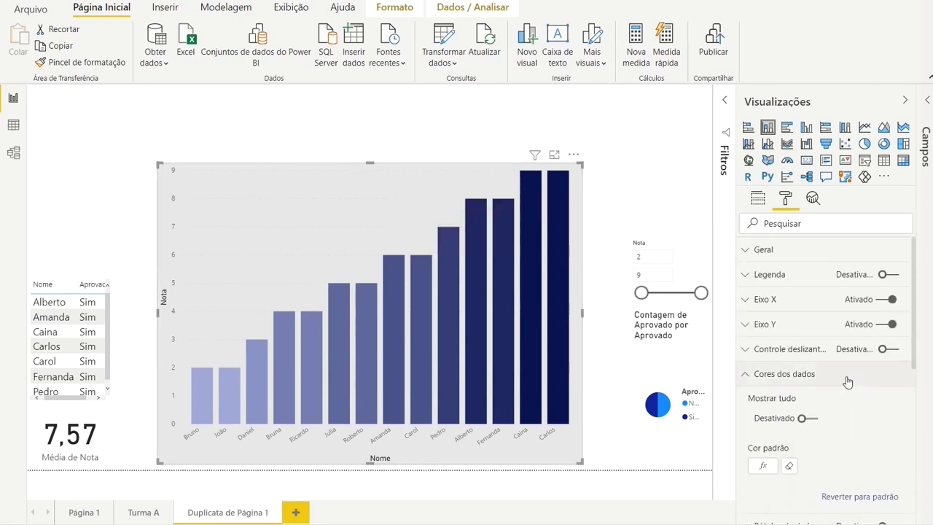
Step: Set the column chart's Y axis range to start at 0 and end at 10
left_click(747, 326)
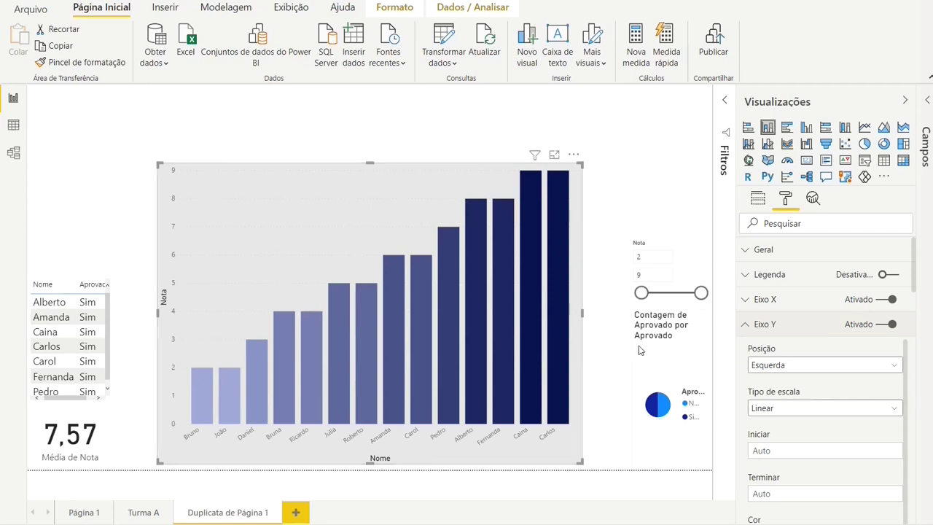
left_click(777, 451)
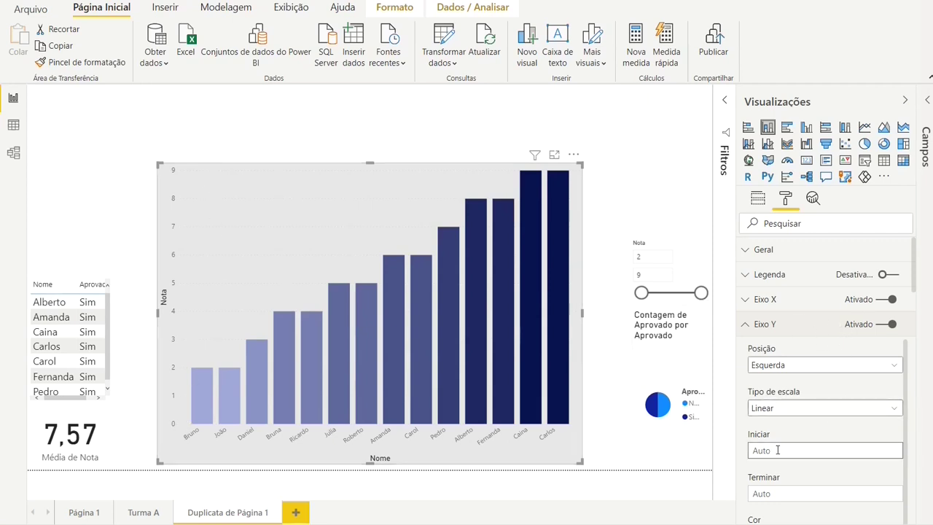
type("0")
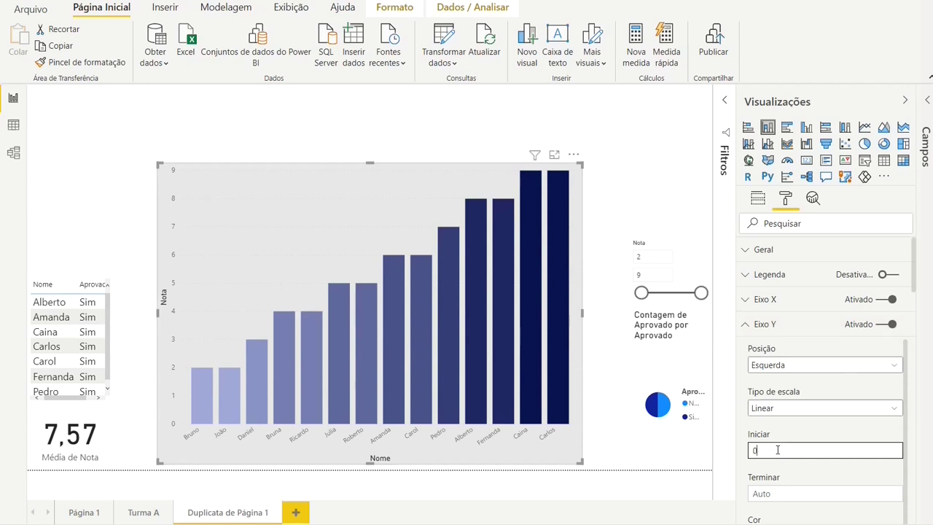
left_click(805, 491)
type("10")
left_click(813, 478)
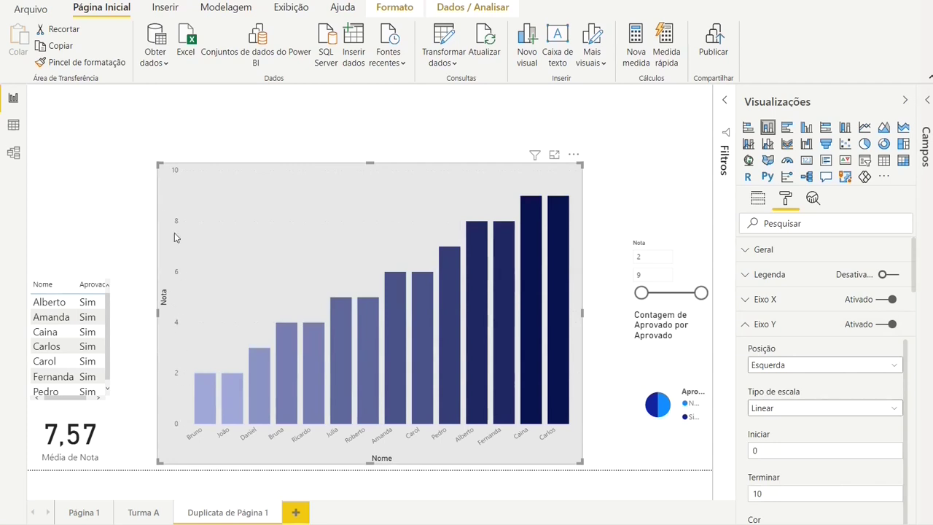
Step: Change the font of the column chart's Y axis labels to Segoe (Bold)
scroll(867, 409, "down", 1)
scroll(838, 413, "down", 4)
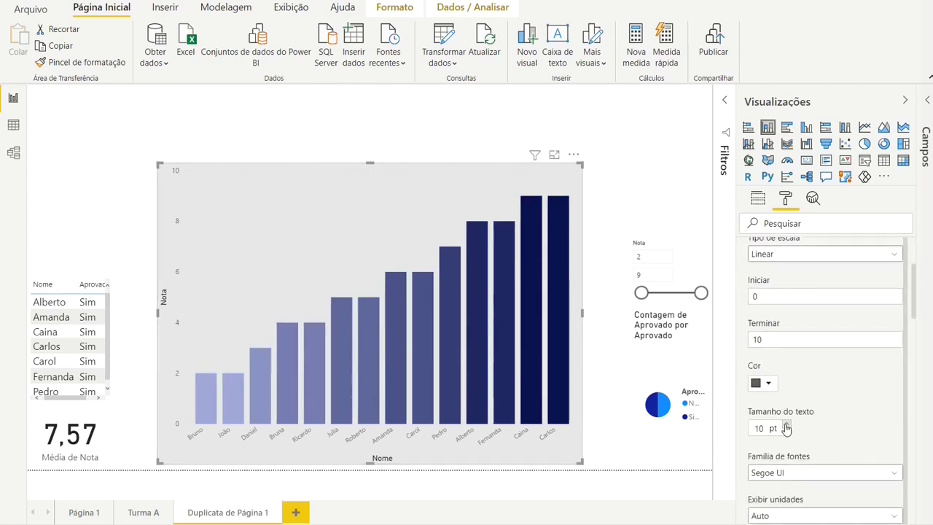
left_click(821, 473)
scroll(843, 375, "down", 3)
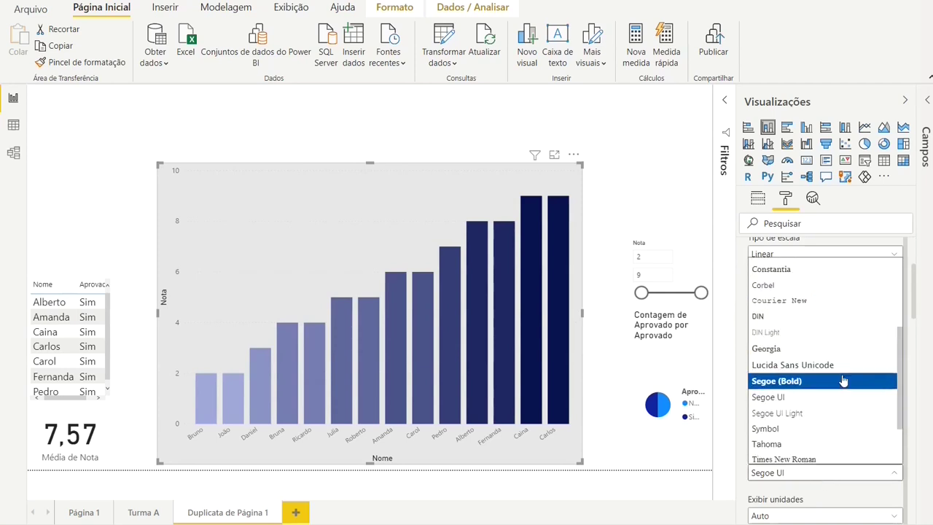
left_click(831, 381)
scroll(863, 418, "down", 2)
scroll(863, 425, "down", 1)
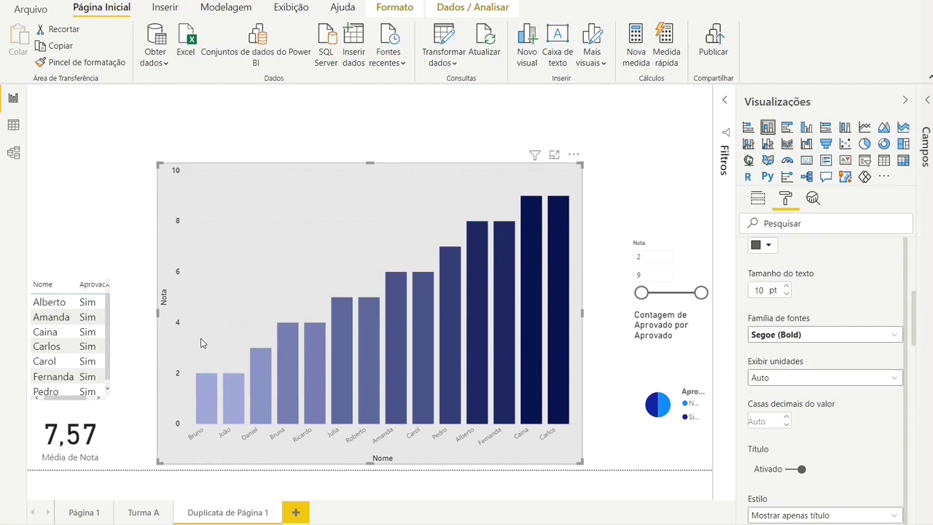
scroll(857, 372, "up", 1)
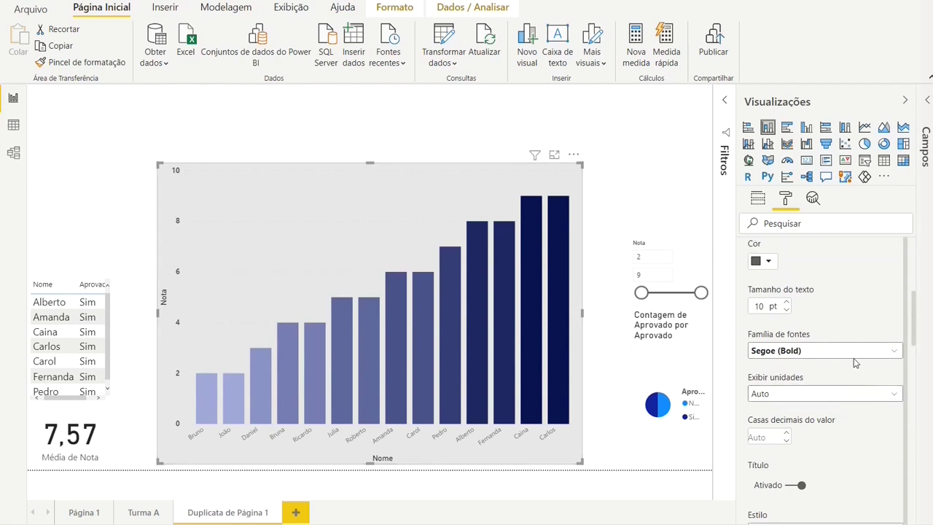
scroll(853, 358, "up", 3)
scroll(805, 372, "up", 3)
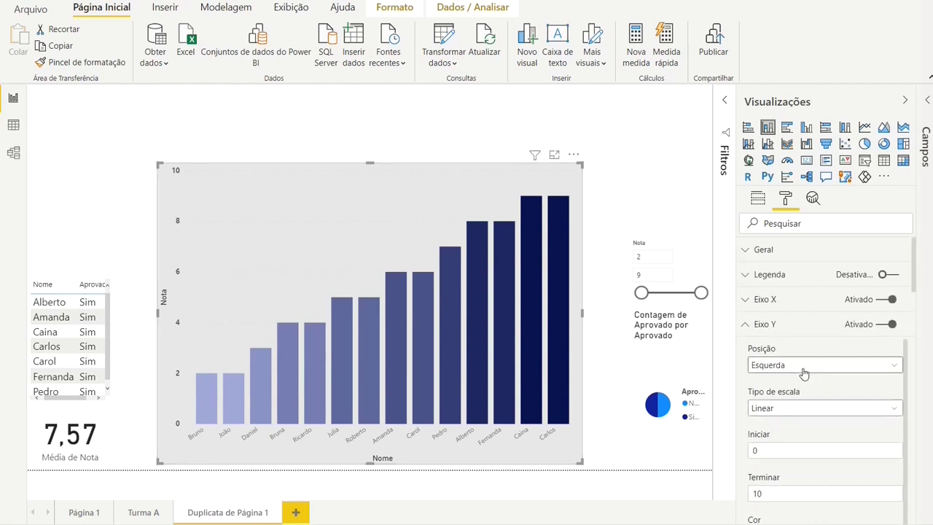
left_click(746, 327)
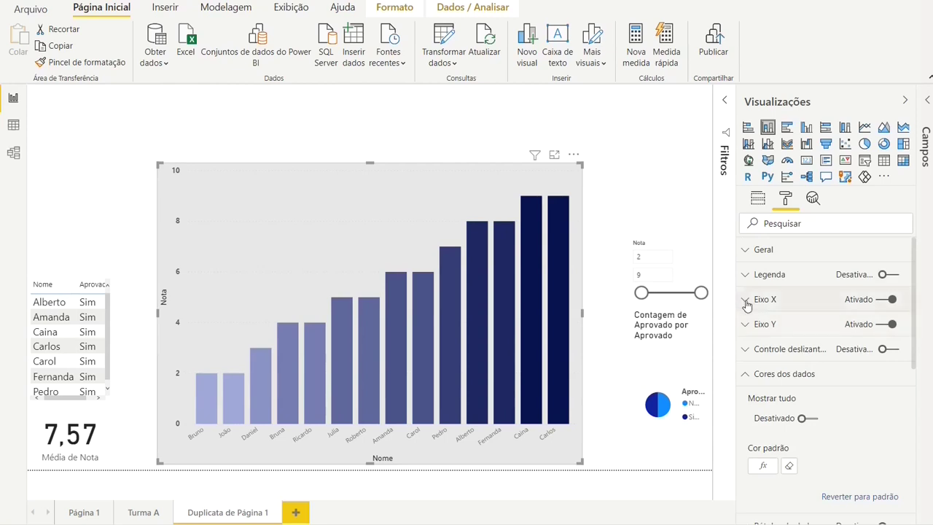
Step: Change the X axis labels' font to Segoe (Bold) and turn off the X axis title
left_click(746, 301)
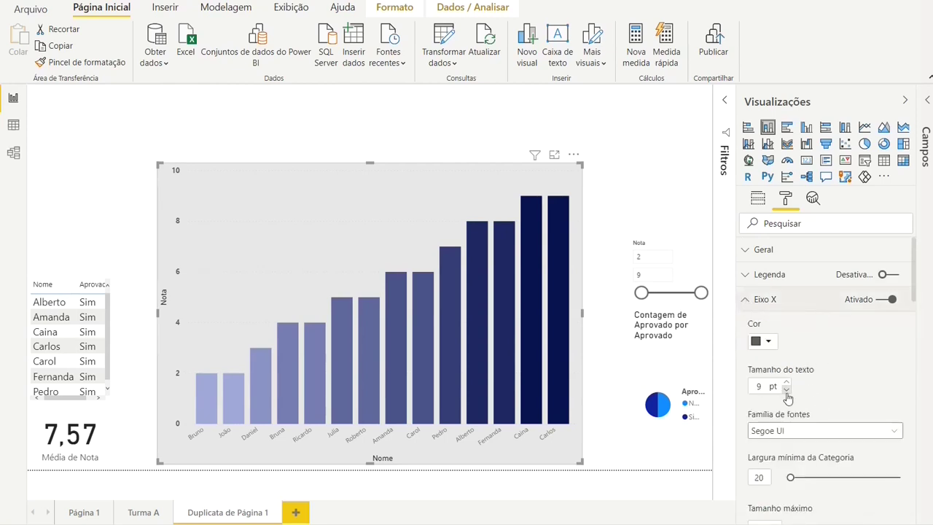
left_click(826, 432)
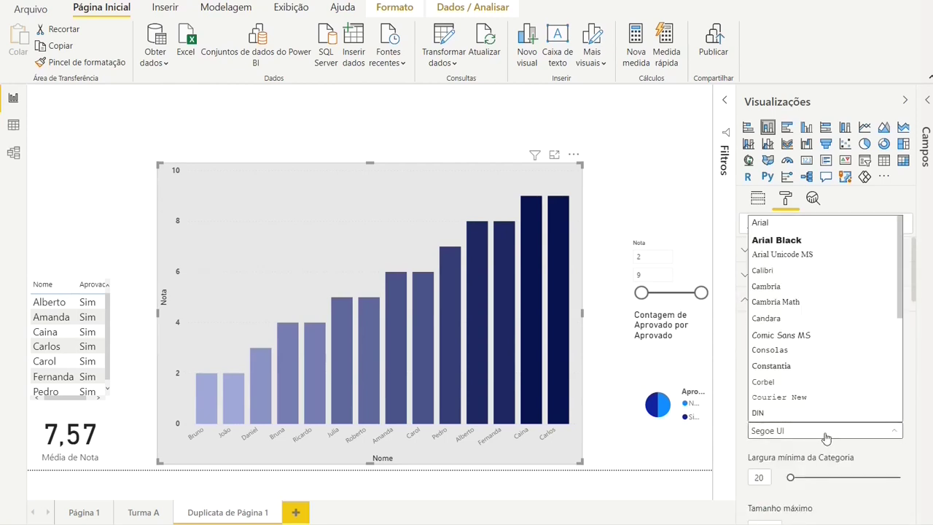
scroll(836, 344, "down", 3)
left_click(837, 340)
scroll(802, 379, "down", 5)
left_click(801, 403)
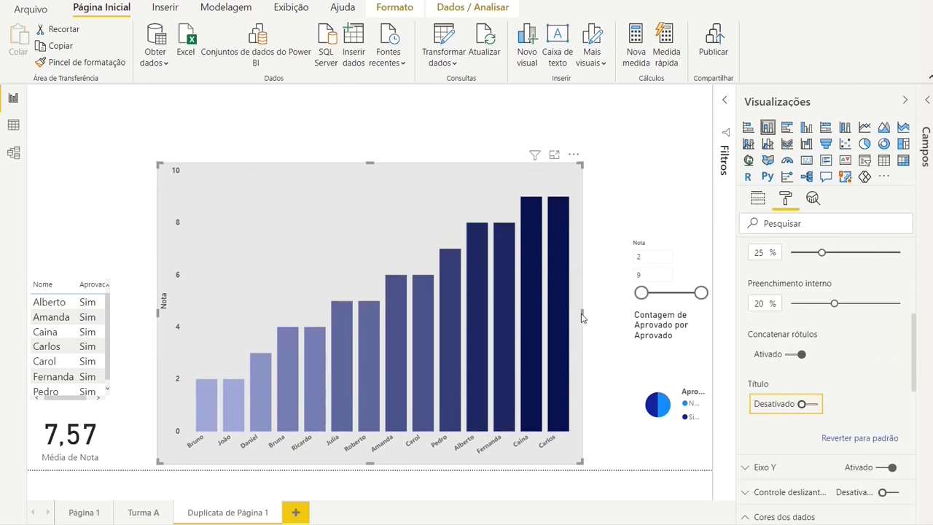
Step: Widen the column chart on both sides until the student names fit horizontally under the columns
left_click_drag(582, 314, 602, 316)
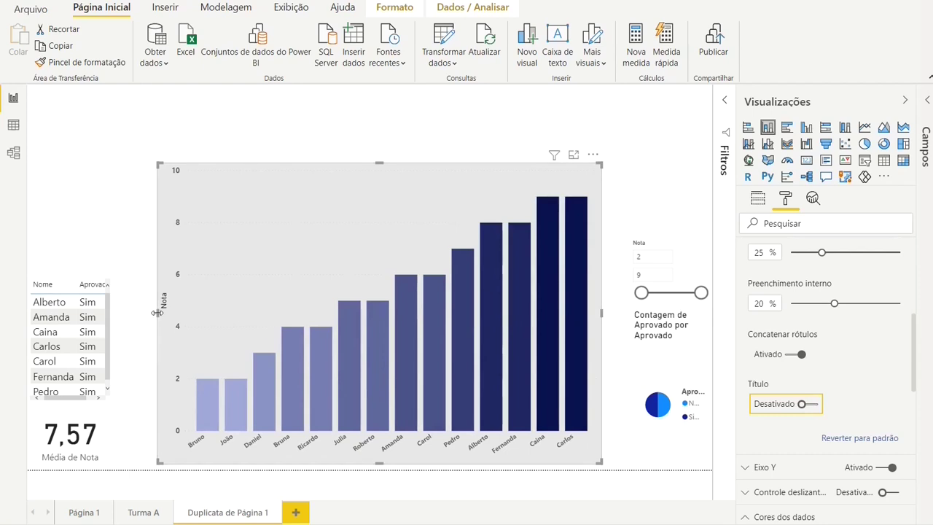
left_click_drag(155, 311, 137, 313)
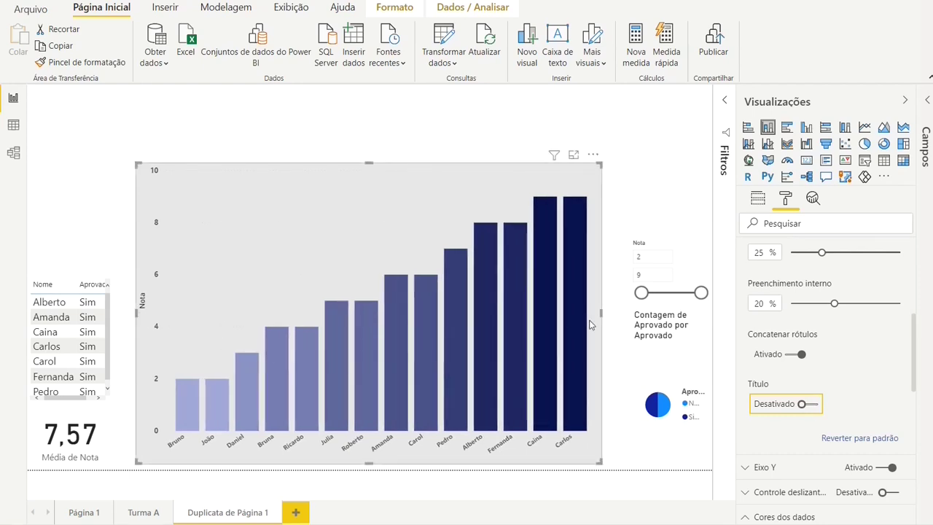
left_click_drag(602, 314, 613, 318)
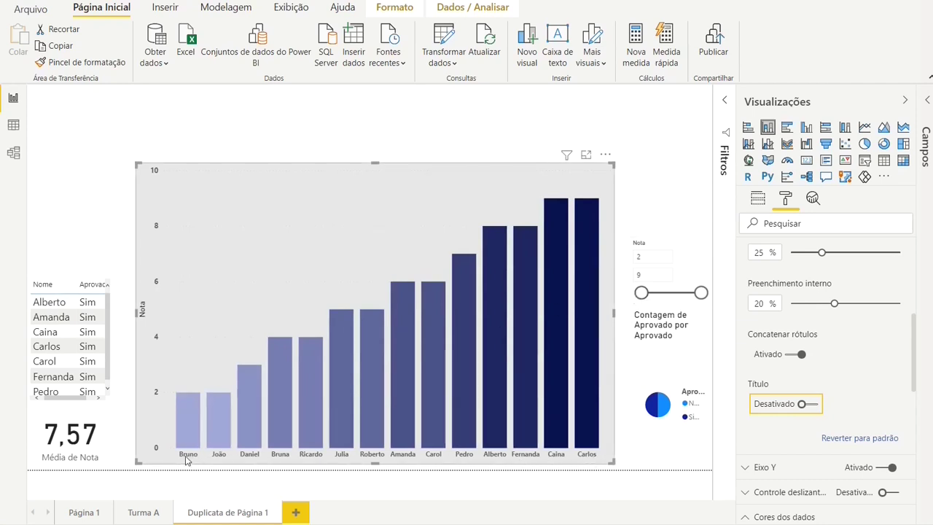
Step: Turn on data labels for the column chart and set their font to Segoe (Bold)
scroll(863, 381, "up", 3)
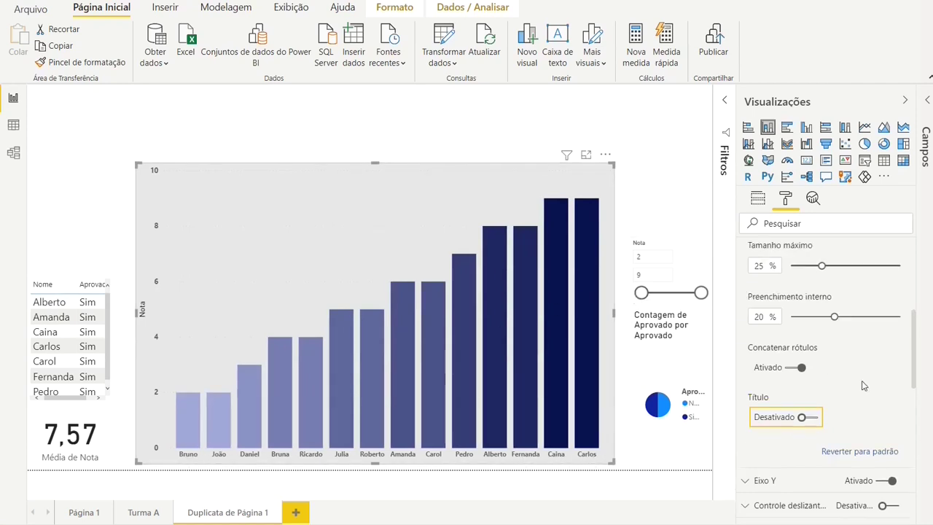
scroll(862, 385, "up", 3)
left_click(746, 302)
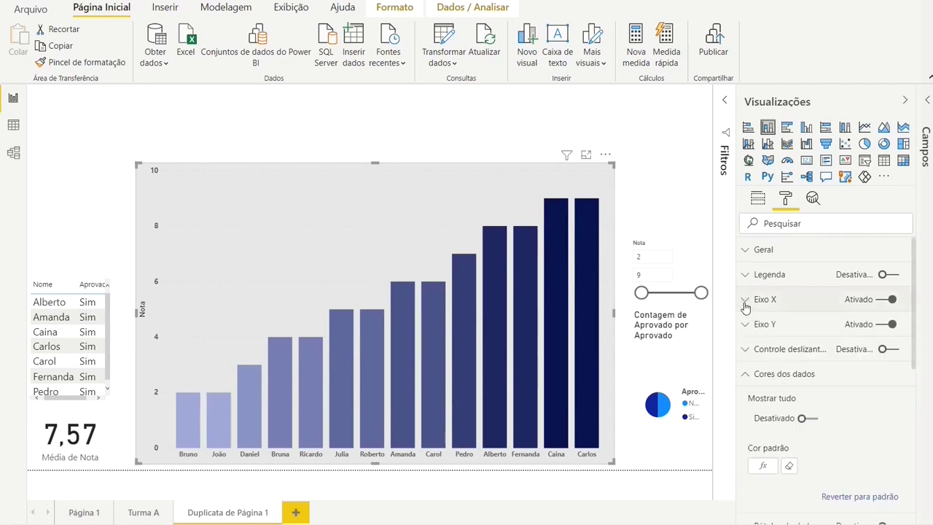
left_click(754, 375)
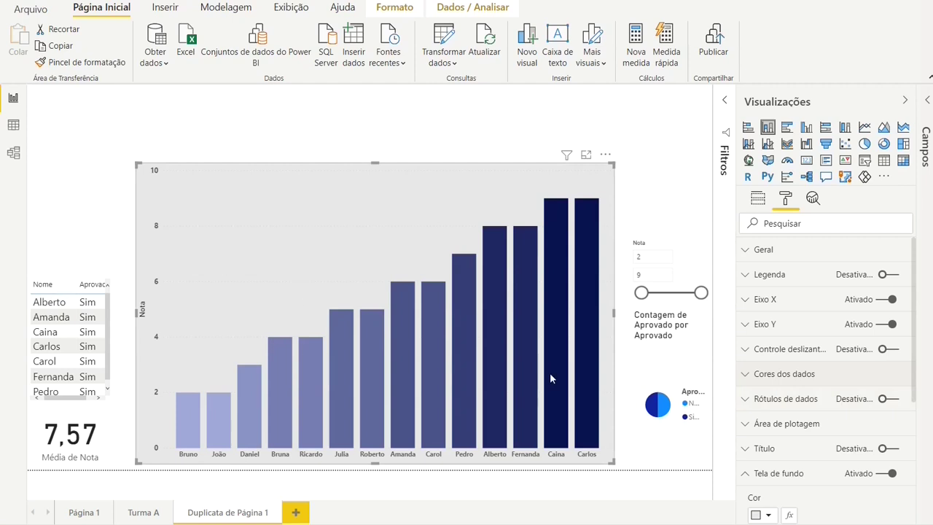
left_click(888, 399)
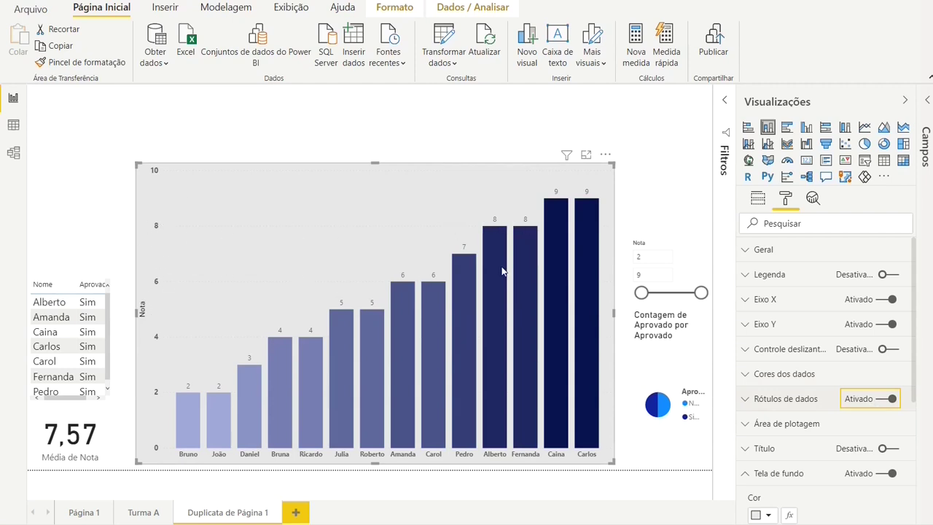
left_click(747, 400)
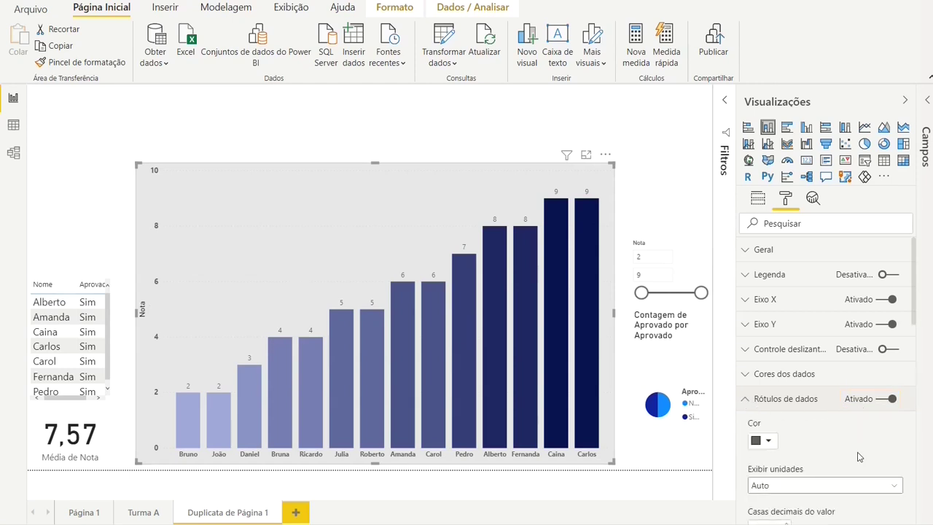
scroll(858, 426, "down", 8)
left_click(849, 408)
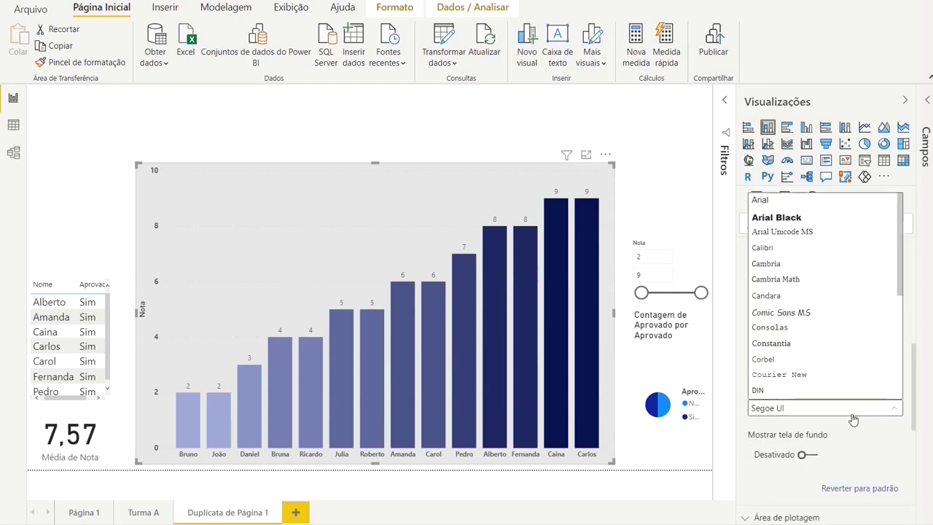
scroll(854, 323, "down", 3)
left_click(854, 317)
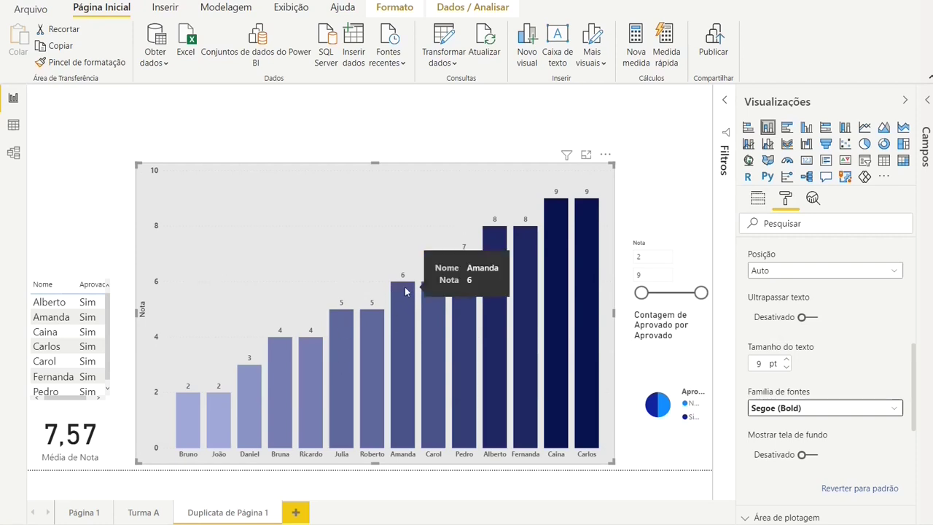
Step: Add a constant line to the column chart with a value of 6
left_click(813, 200)
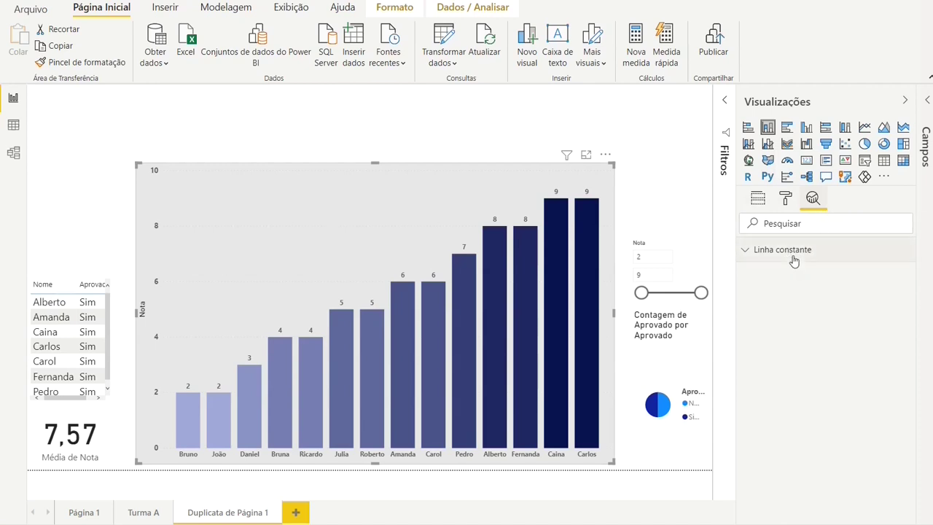
left_click(746, 250)
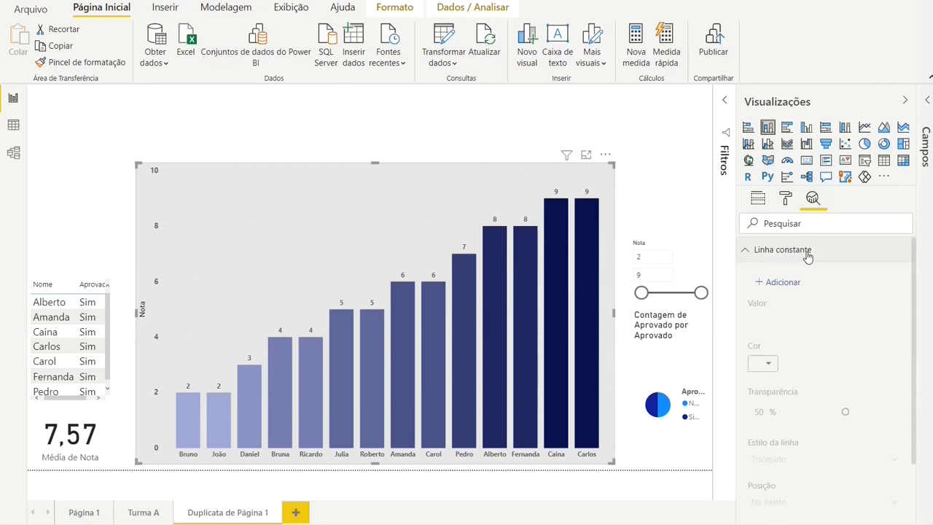
left_click(785, 284)
left_click(768, 336)
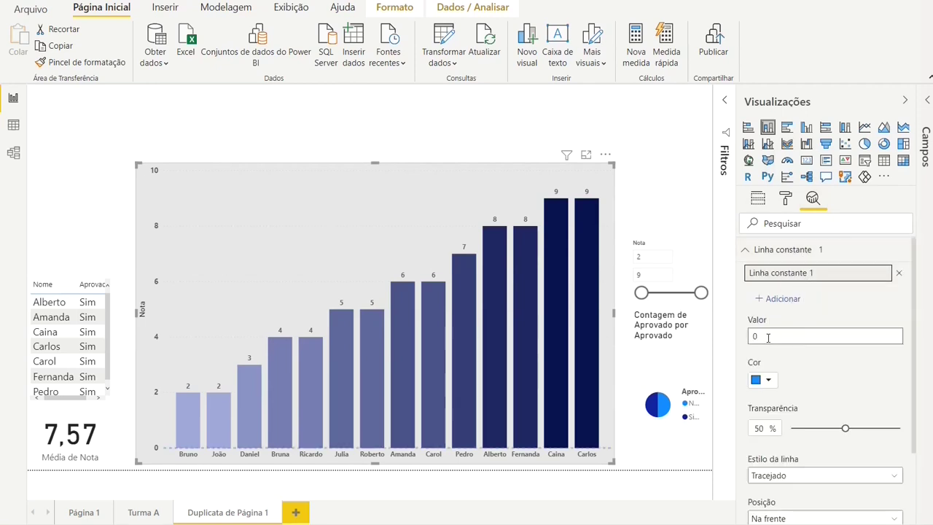
type("6")
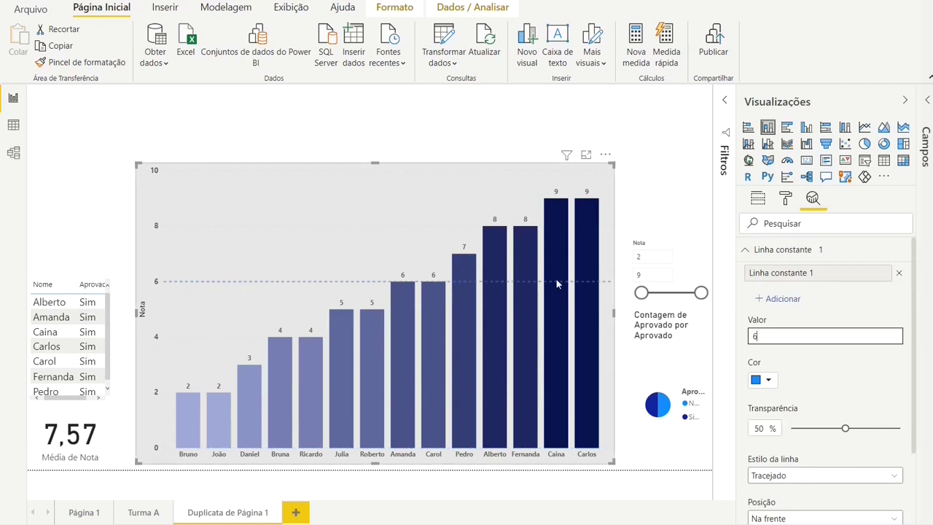
Step: Format the constant line with 0% transparency, a solid (Sólido) style and a red theme color
left_click_drag(845, 429, 790, 429)
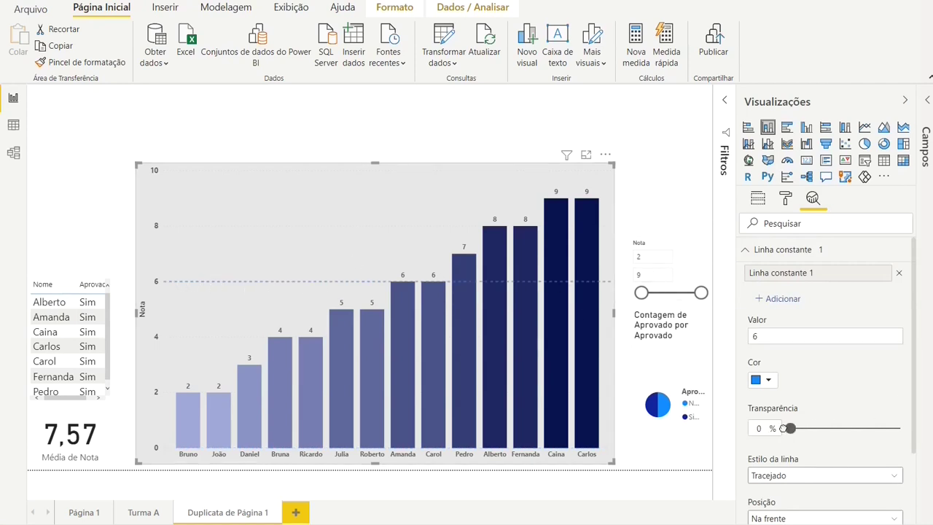
left_click(810, 475)
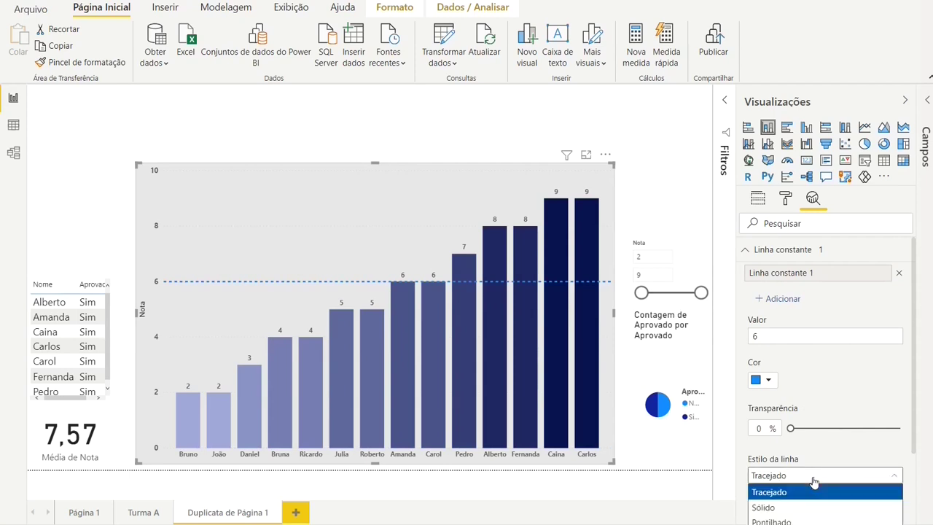
left_click(777, 508)
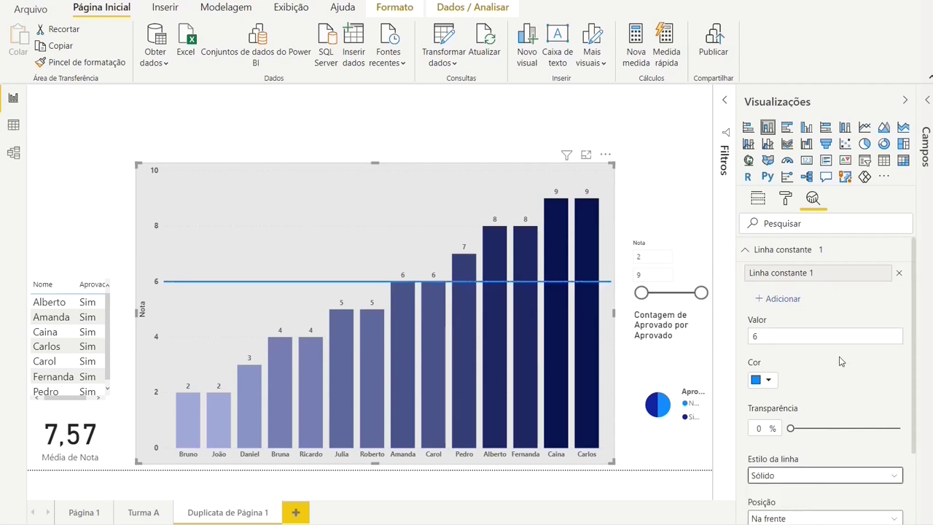
left_click(769, 380)
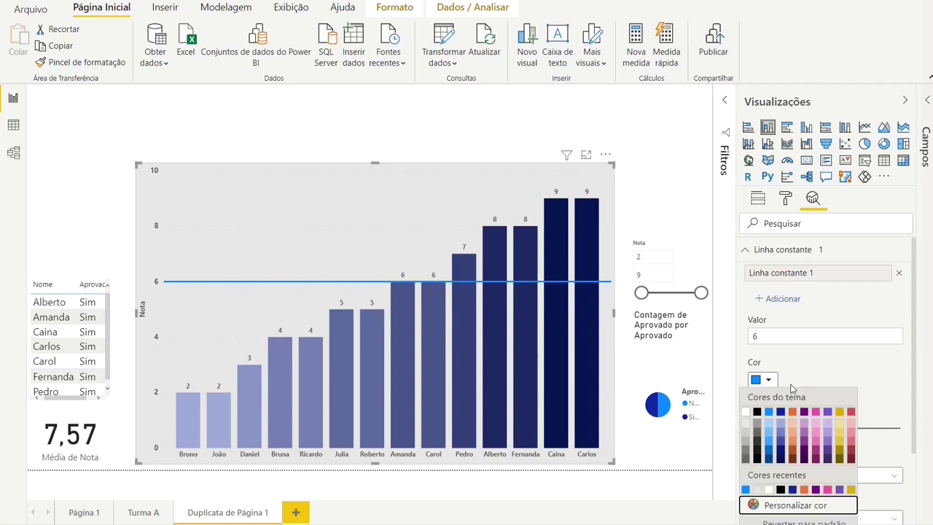
left_click(850, 446)
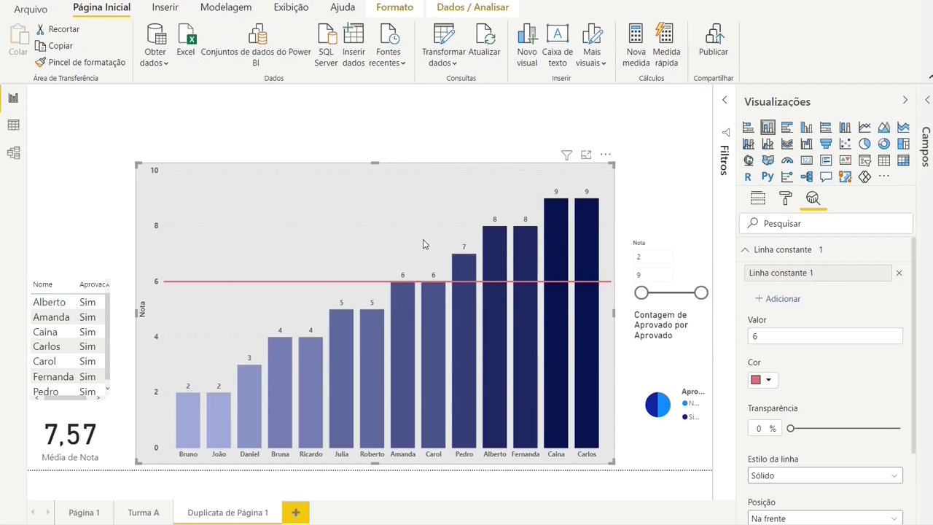
left_click(672, 164)
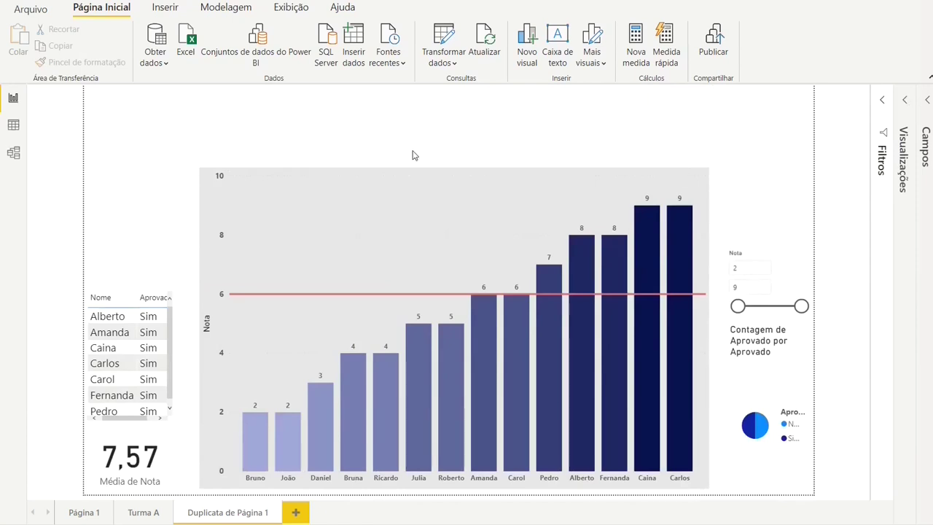
Step: Move the Nome and Aprovado table up beside the column chart, make it taller, and show its visualization settings
left_click_drag(134, 292, 129, 192)
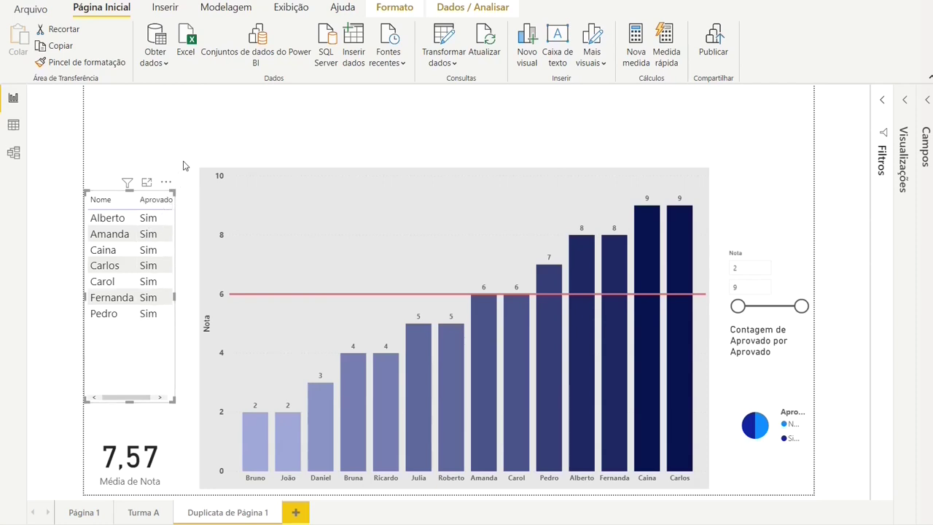
left_click(904, 161)
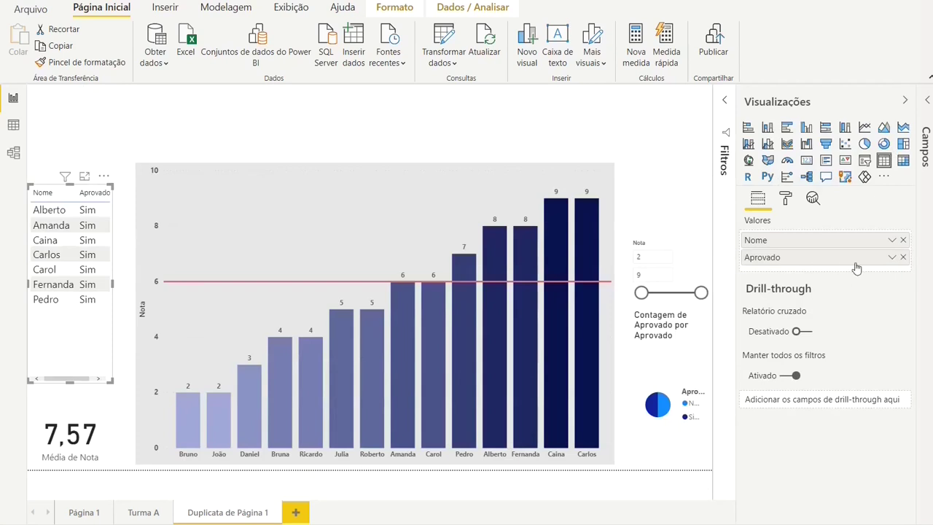
Step: Remove the Aprovado field from the table and set the table's background to light grey
left_click(903, 259)
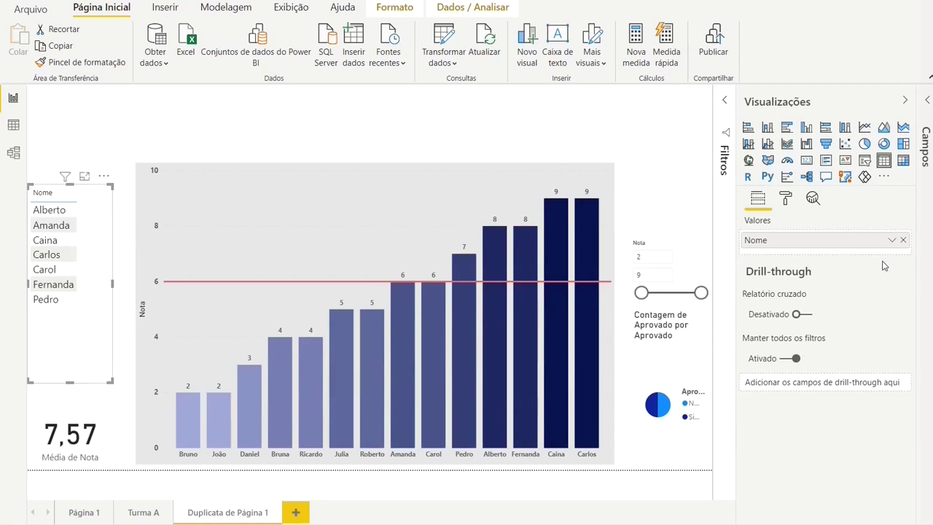
left_click(785, 199)
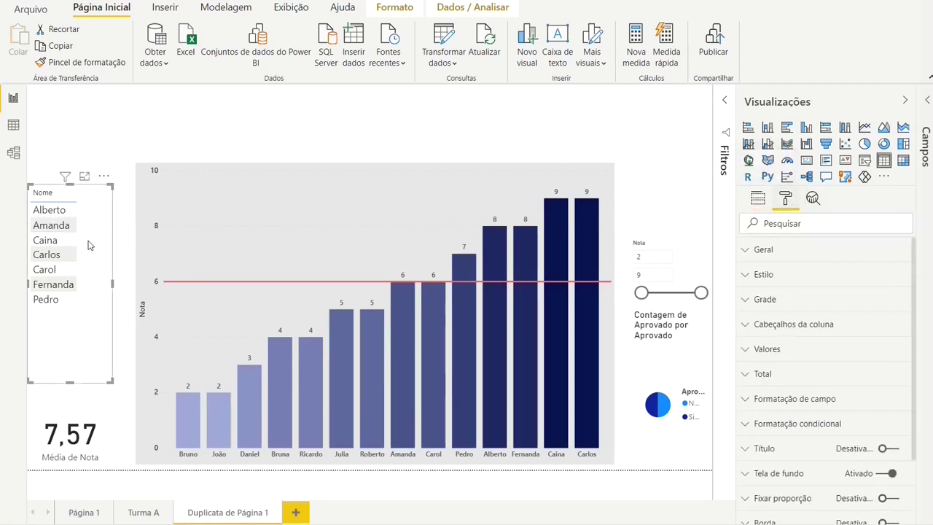
left_click(749, 478)
scroll(751, 467, "down", 1)
left_click(769, 446)
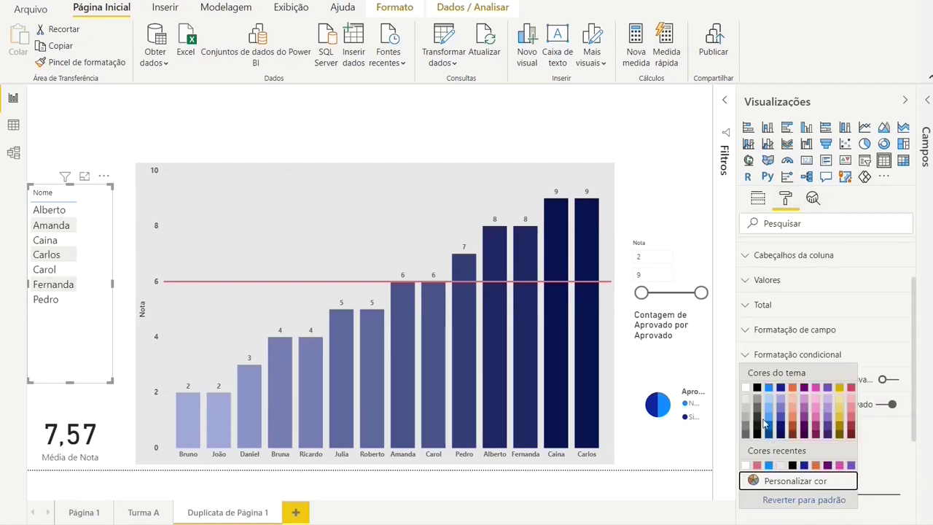
left_click(745, 401)
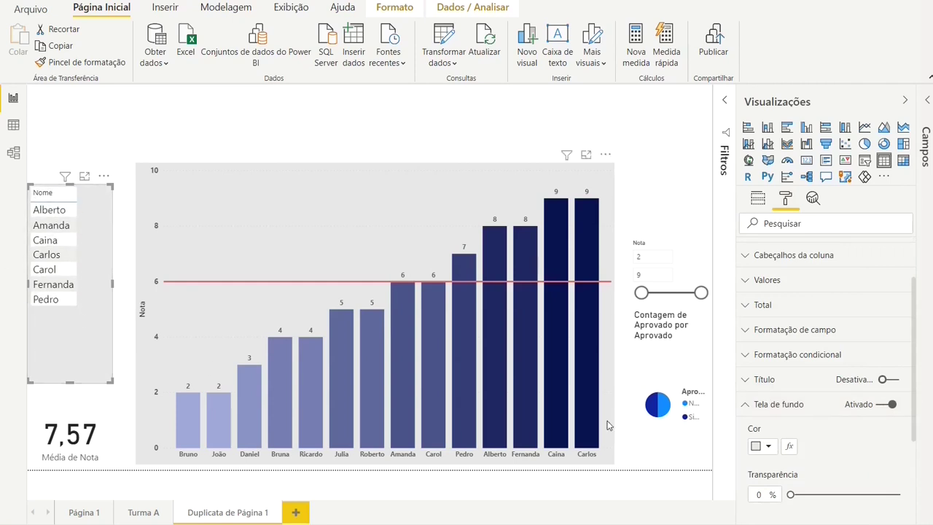
Step: Set the background color of the Nome column's values to the same light grey in the field formatting
left_click(748, 332)
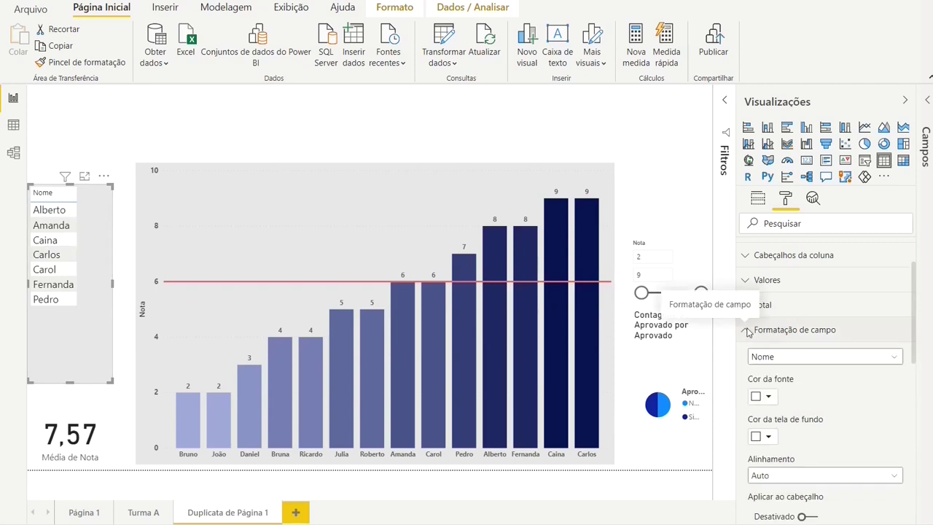
left_click(771, 437)
left_click(746, 397)
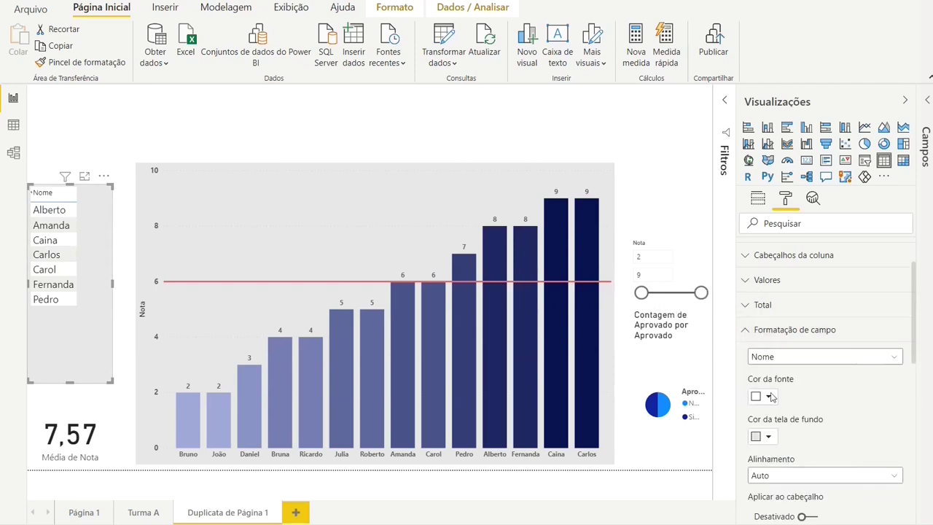
Step: Set the Nome values' alignment to Centralizar and widen the column to fill the table's width
left_click(850, 476)
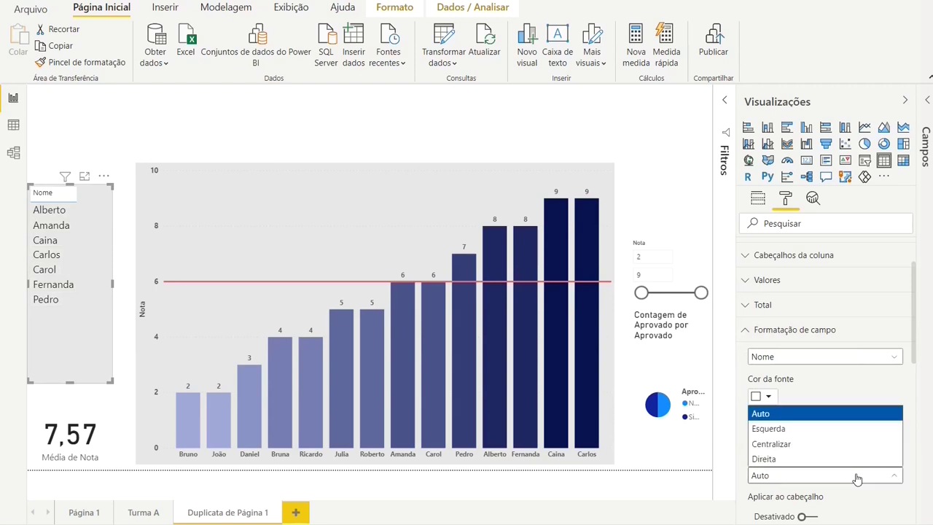
left_click(822, 447)
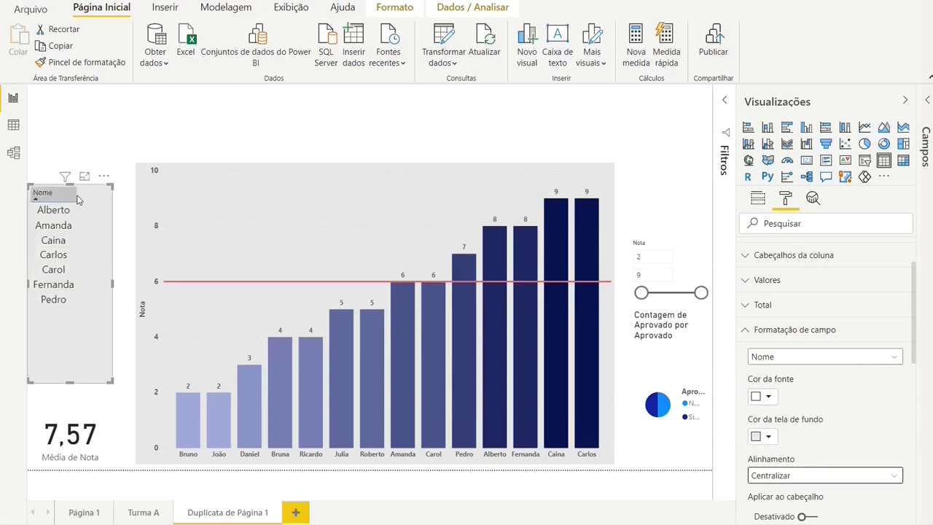
left_click_drag(76, 195, 113, 193)
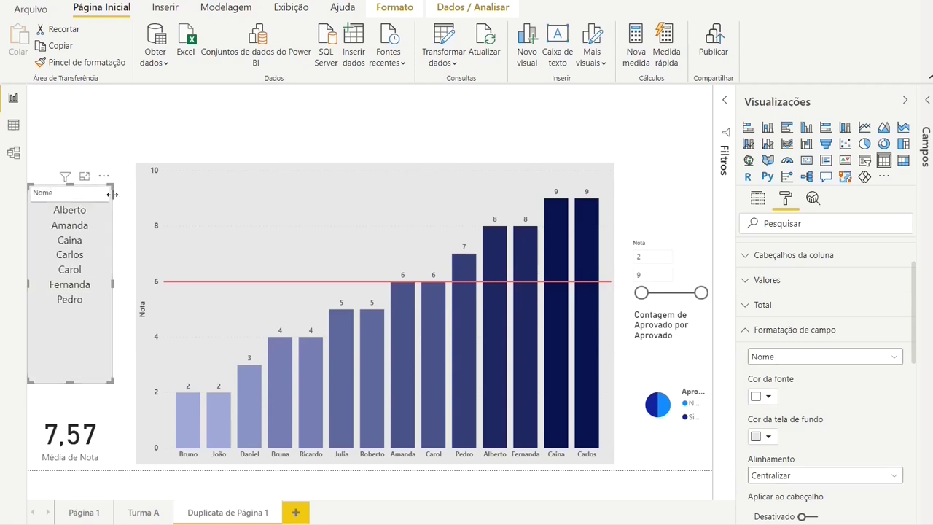
left_click(749, 331)
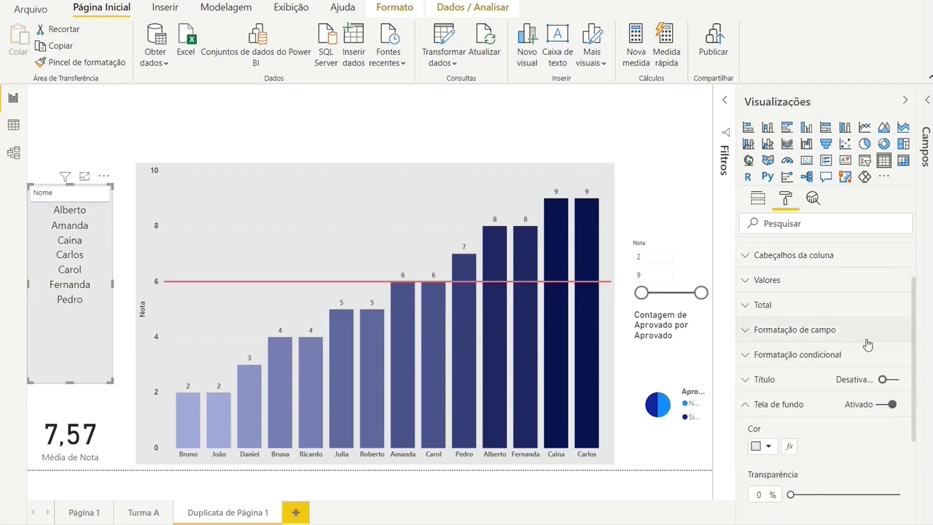
Step: Give the table's column header a light grey background and set its outline (Contorno) to Nenhum
scroll(860, 347, "up", 2)
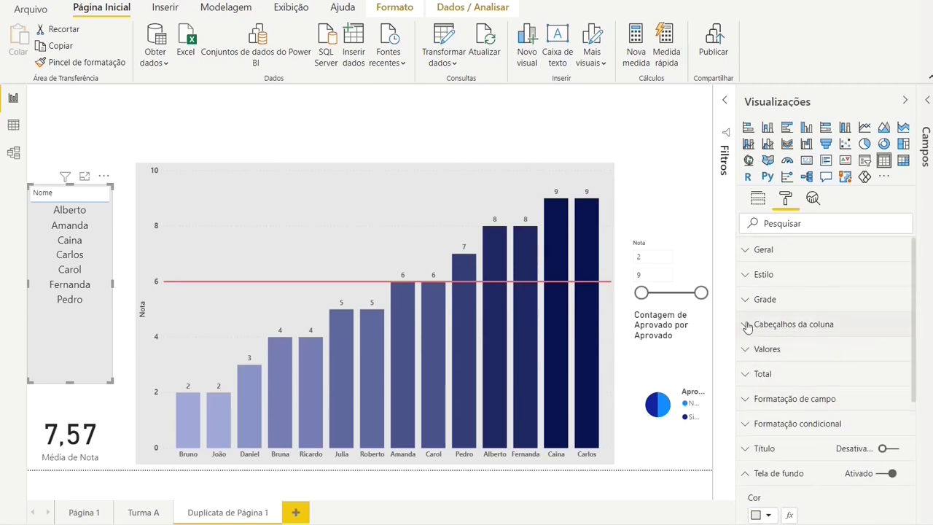
left_click(747, 326)
left_click(770, 413)
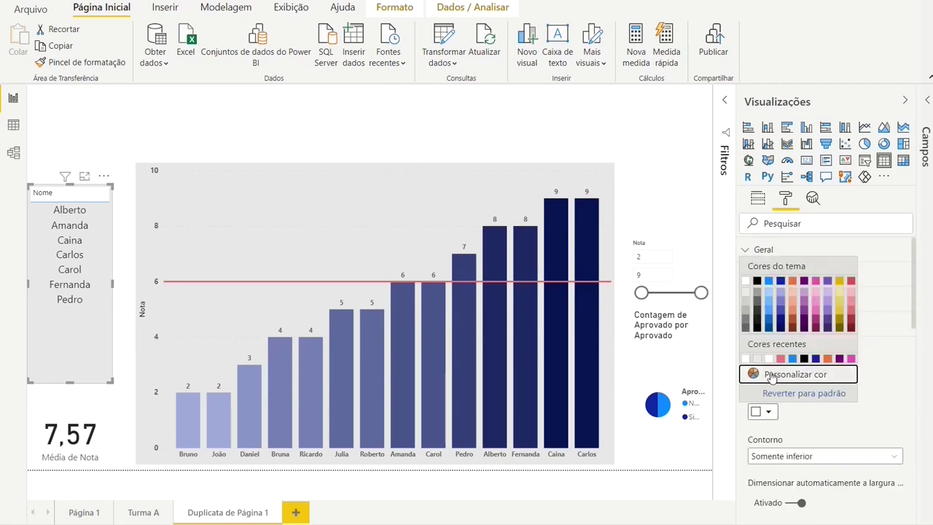
left_click(746, 295)
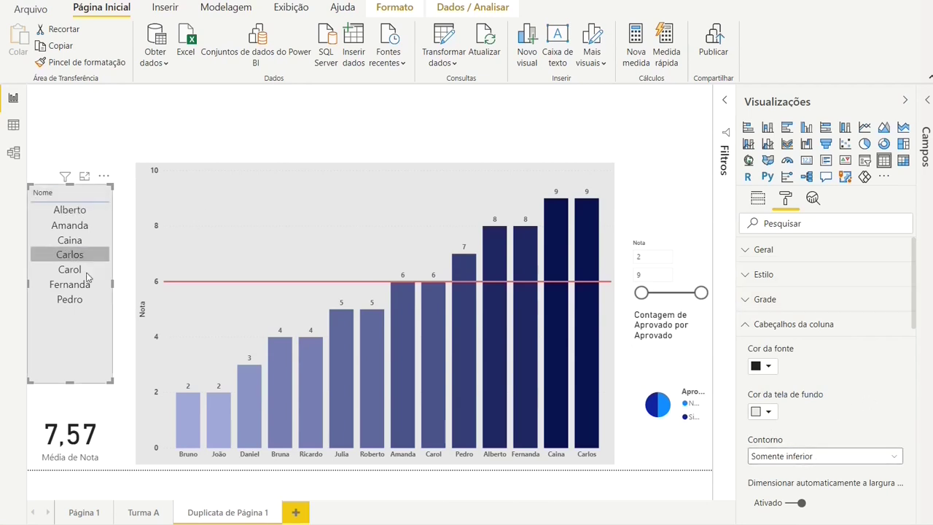
left_click(858, 457)
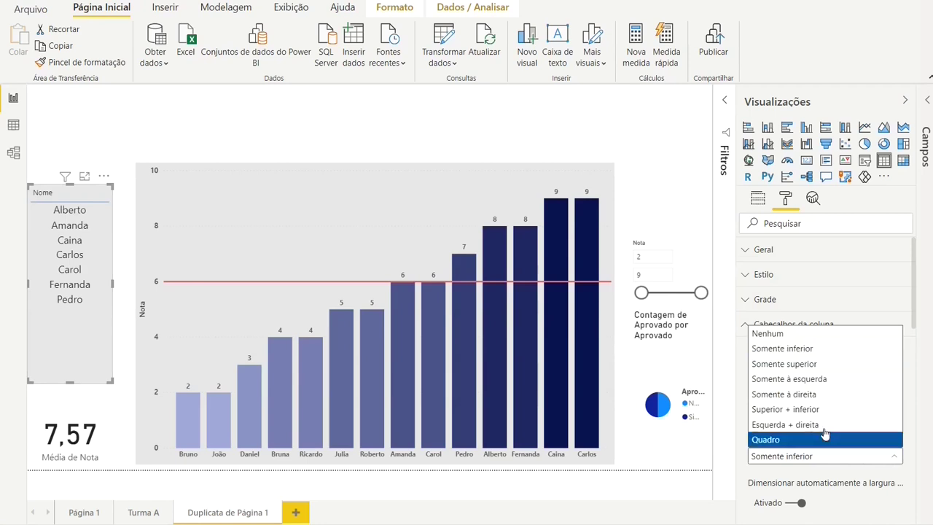
left_click(765, 333)
Step: Format the column header text with the Segoe (Bold) font at 12 pt and Centralizar alignment
scroll(874, 413, "down", 2)
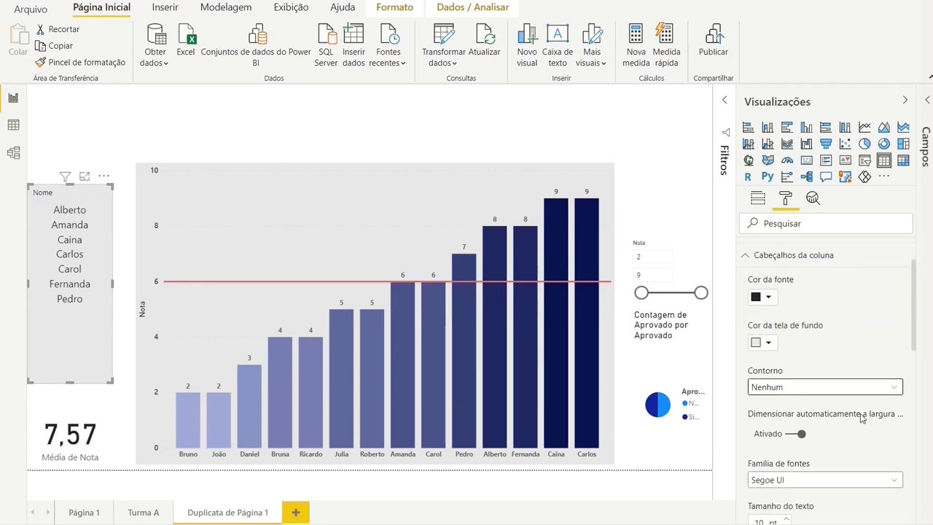
left_click(850, 482)
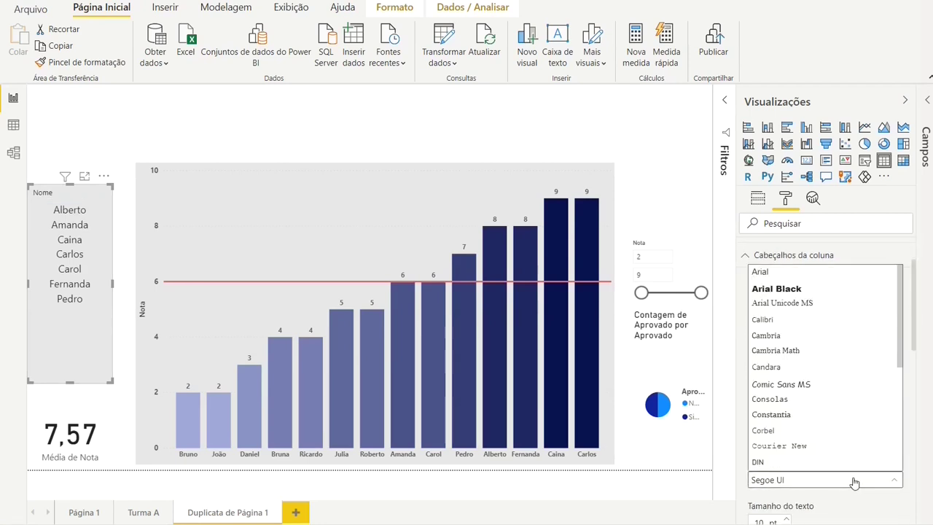
scroll(845, 401, "down", 3)
left_click(836, 376)
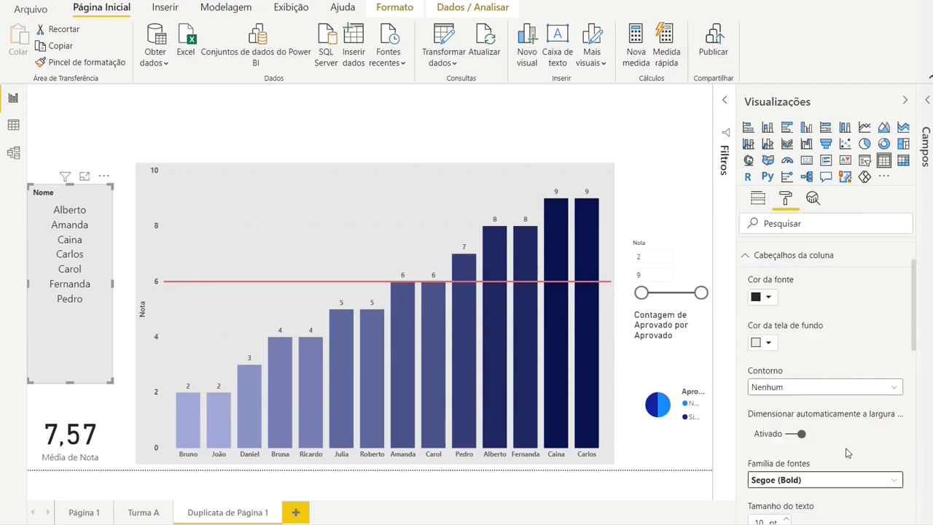
scroll(848, 453, "down", 2)
left_click(787, 450)
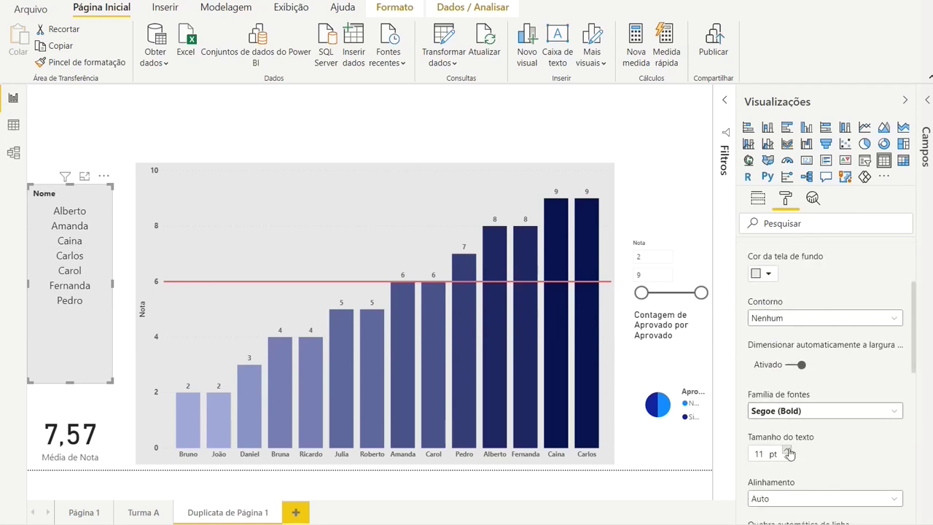
left_click(857, 499)
left_click(861, 467)
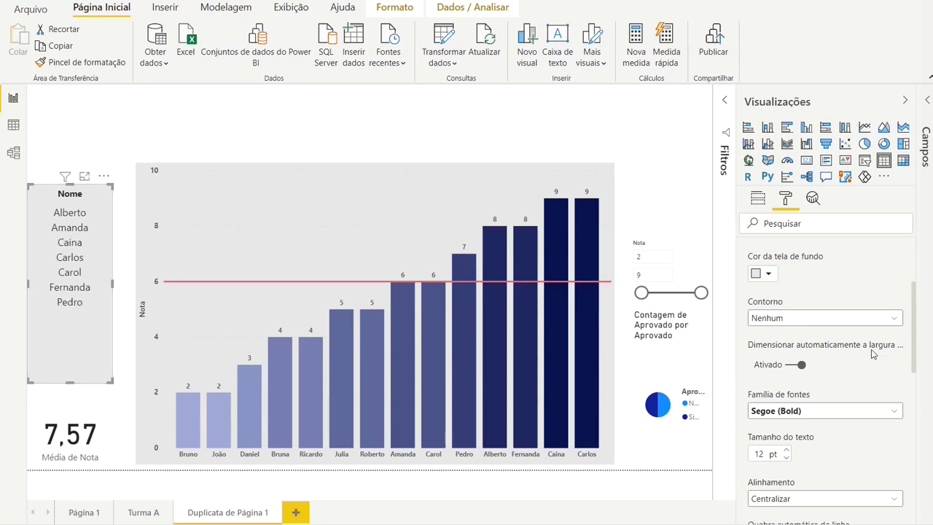
Step: Try the table styles Nenhum, Mínimo and Contraste ao alternar linhas, and apply the Esparso style
scroll(865, 364, "up", 3)
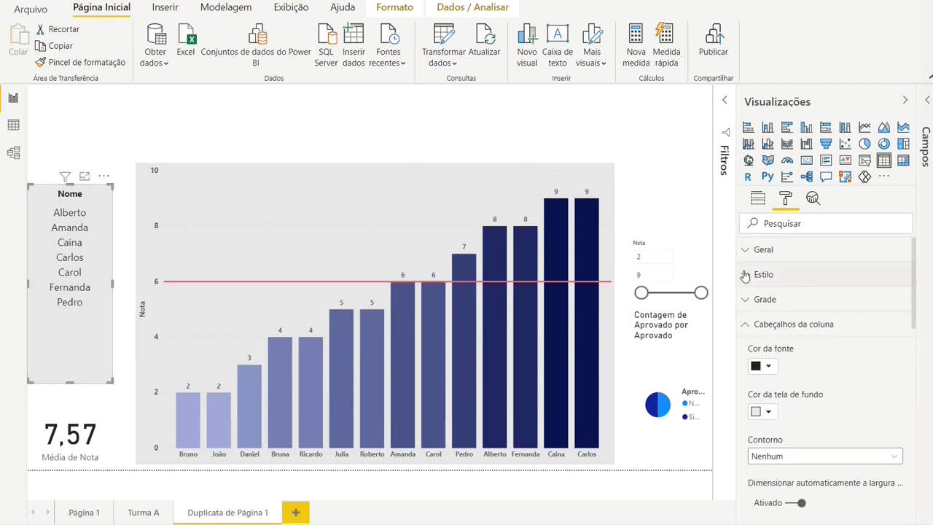
left_click(745, 275)
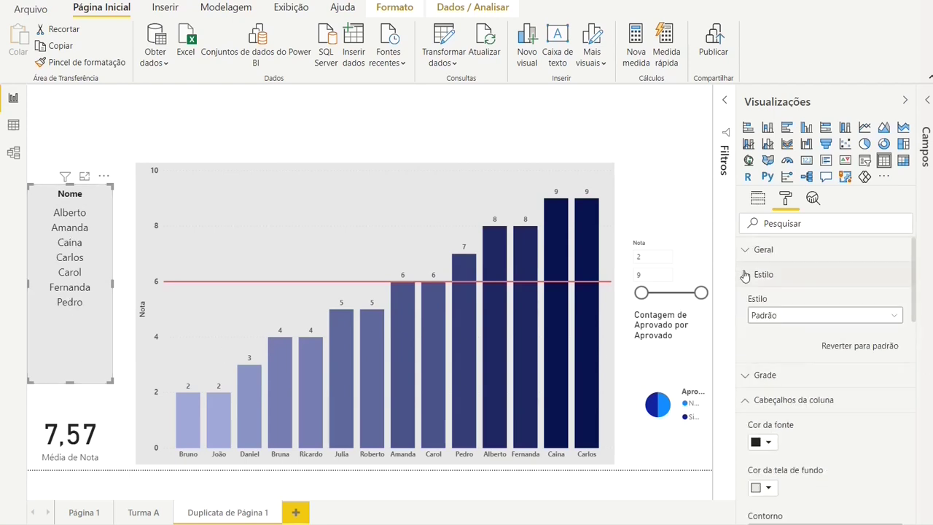
left_click(828, 321)
left_click(817, 347)
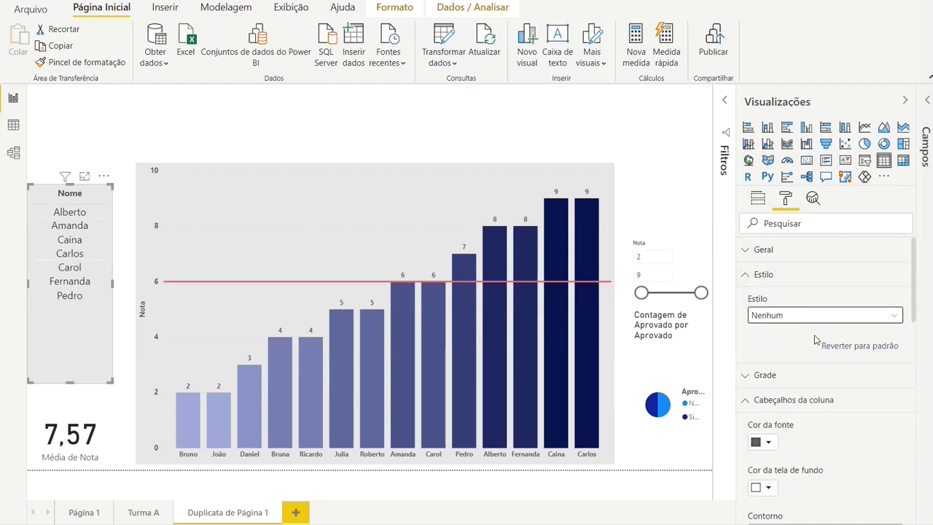
left_click(833, 321)
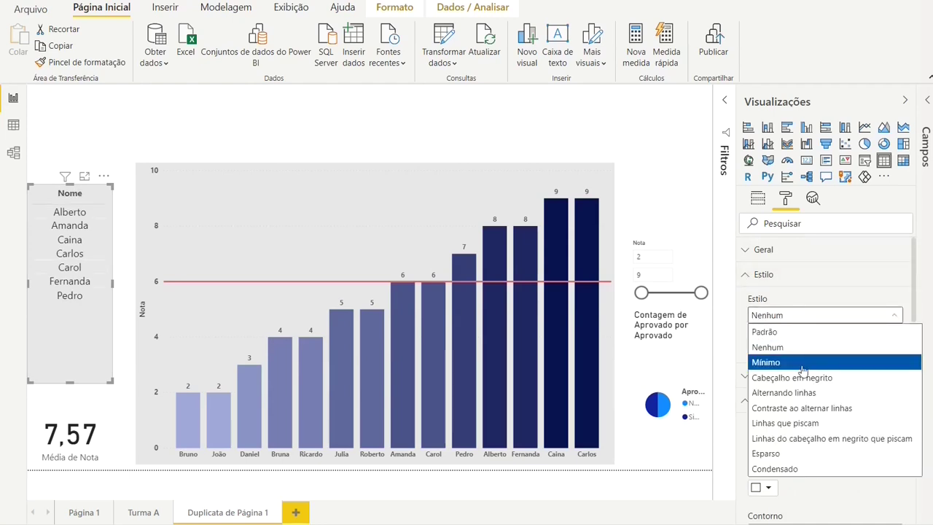
left_click(801, 362)
left_click(813, 320)
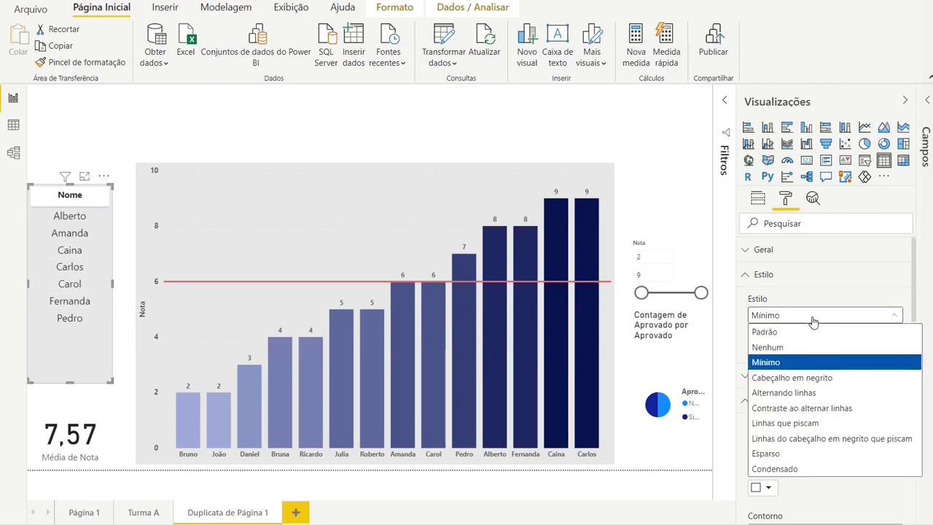
left_click(819, 408)
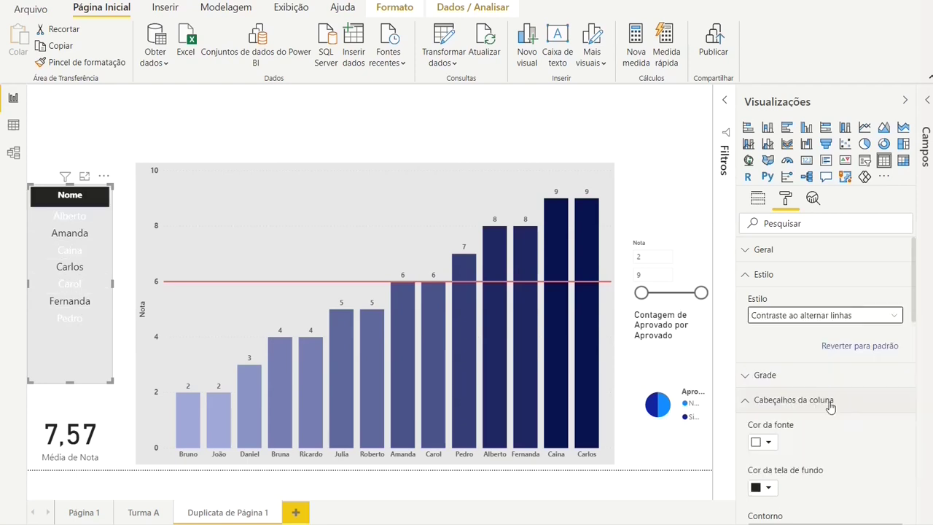
left_click(826, 321)
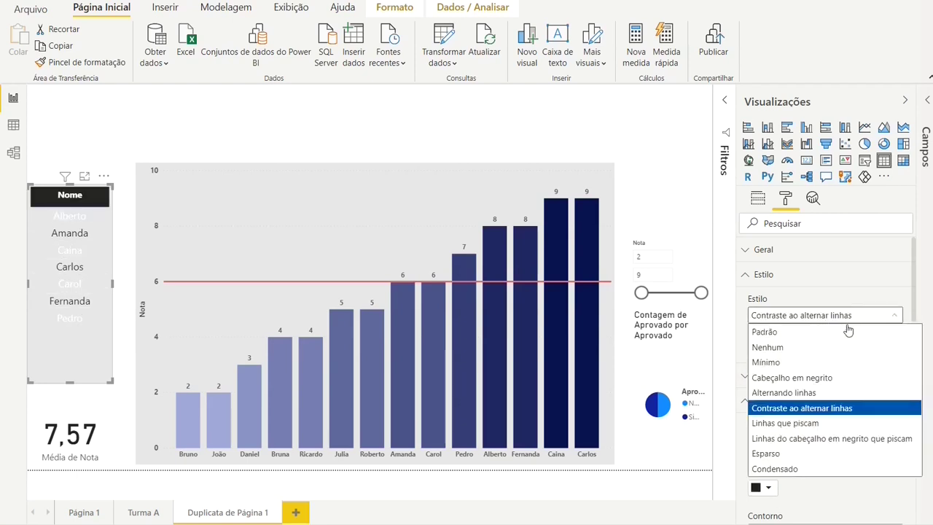
left_click(809, 456)
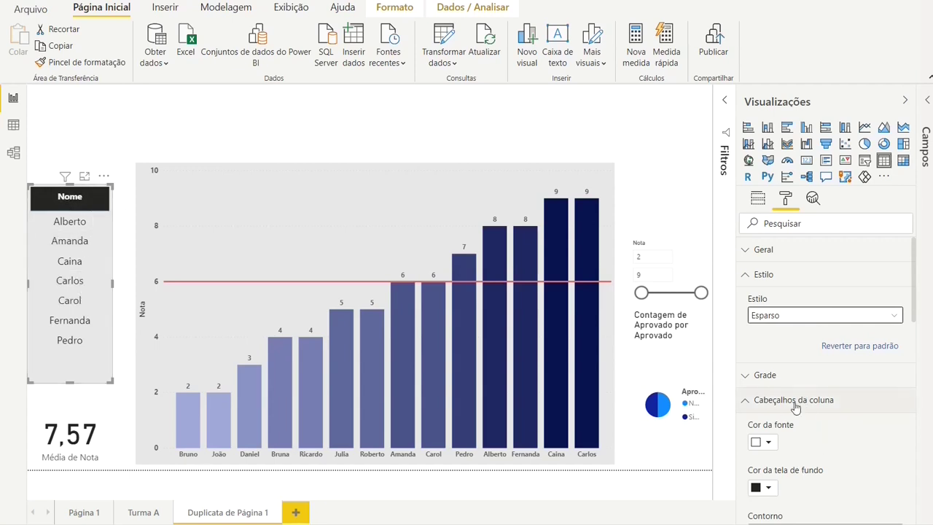
Step: Set the Esparso-styled column header's background to light grey and its font color to black
left_click(770, 487)
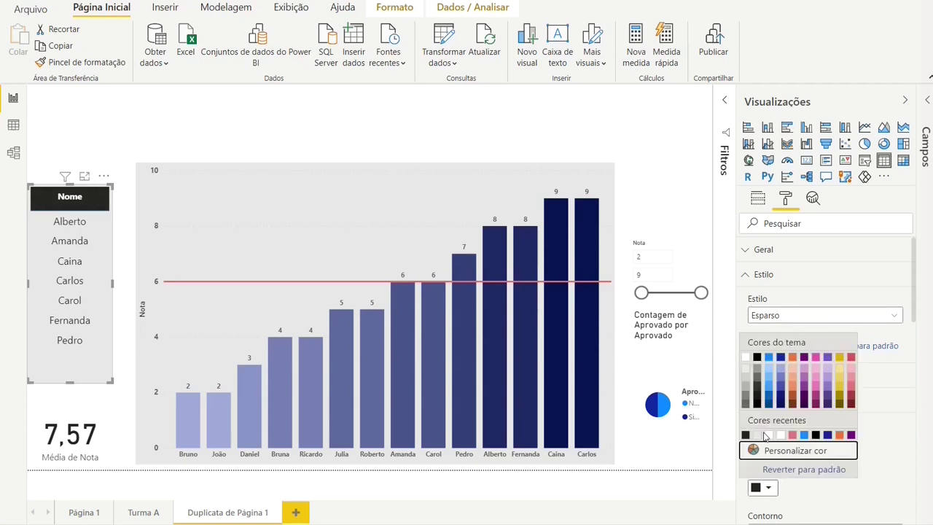
left_click(745, 357)
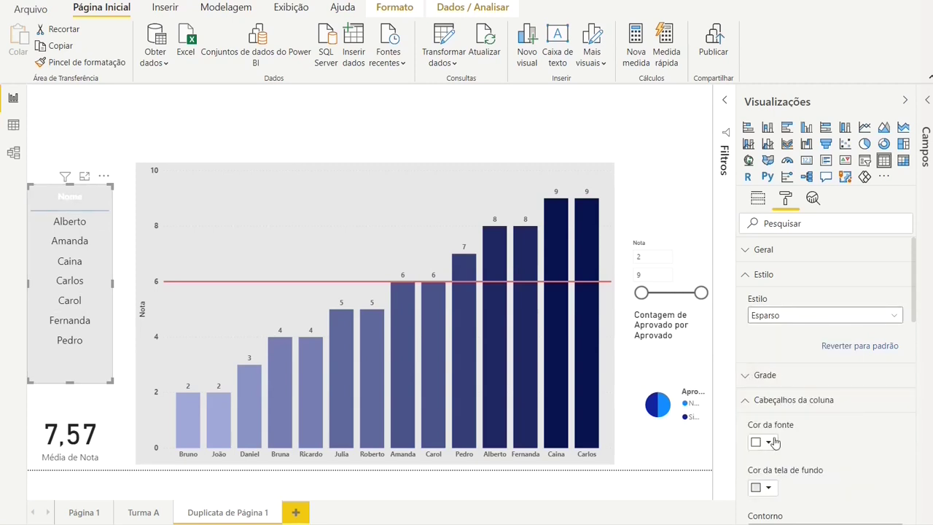
left_click(770, 441)
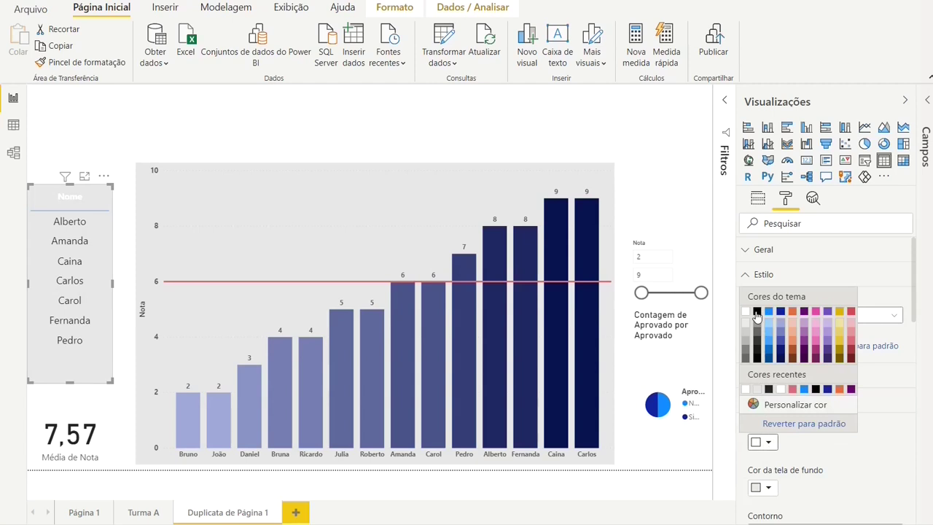
left_click(756, 312)
Step: Set the column header's outline (Contorno) to Nenhum and check the remaining header text settings
scroll(854, 459, "down", 1)
left_click(867, 462)
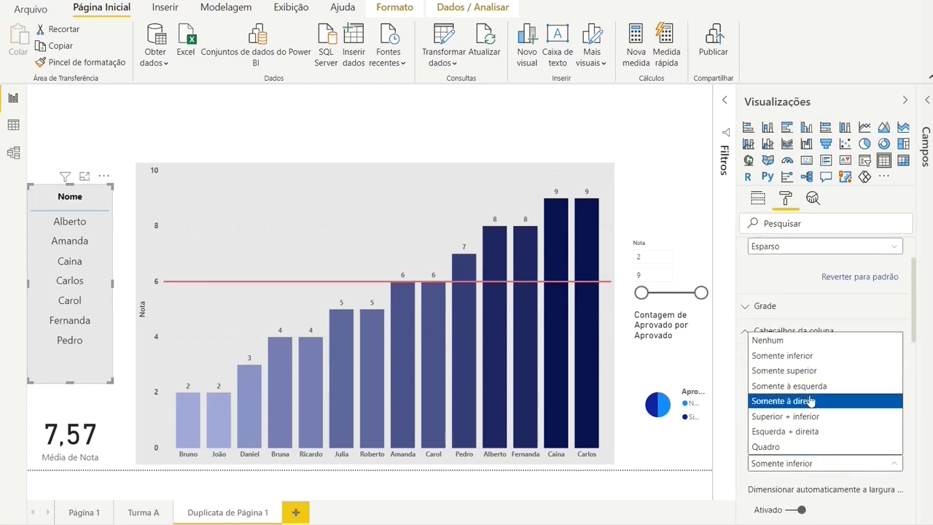
left_click(810, 340)
scroll(858, 431, "down", 3)
scroll(858, 430, "down", 1)
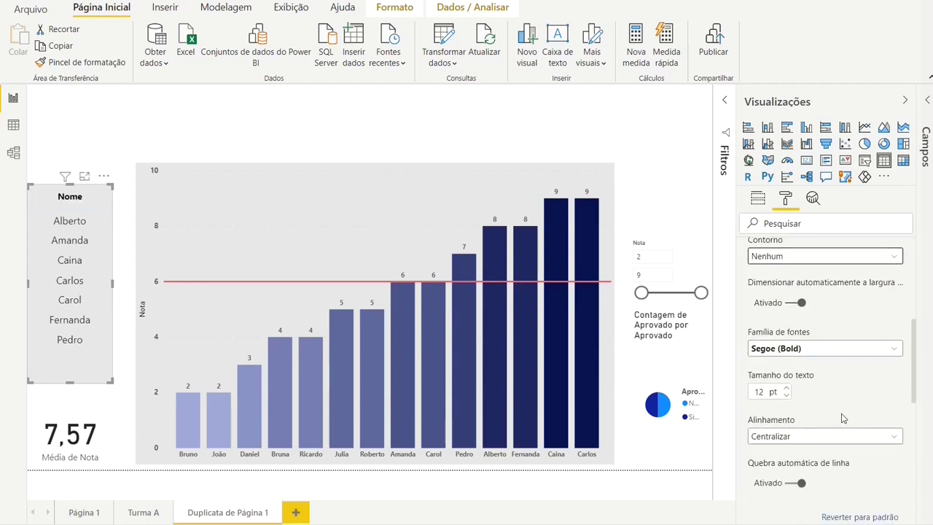
Step: Copy the Nome table's formatting onto the Média de Nota card with the format painter
left_click(907, 101)
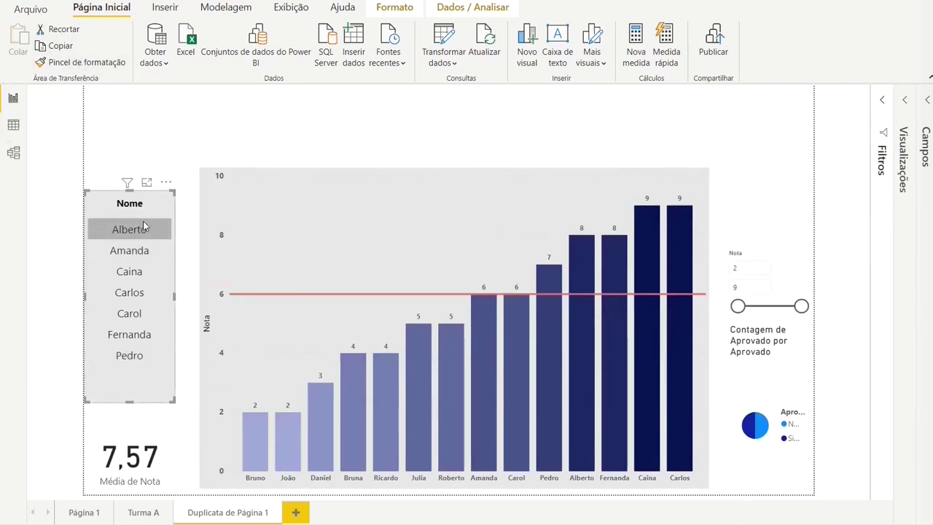
left_click(92, 62)
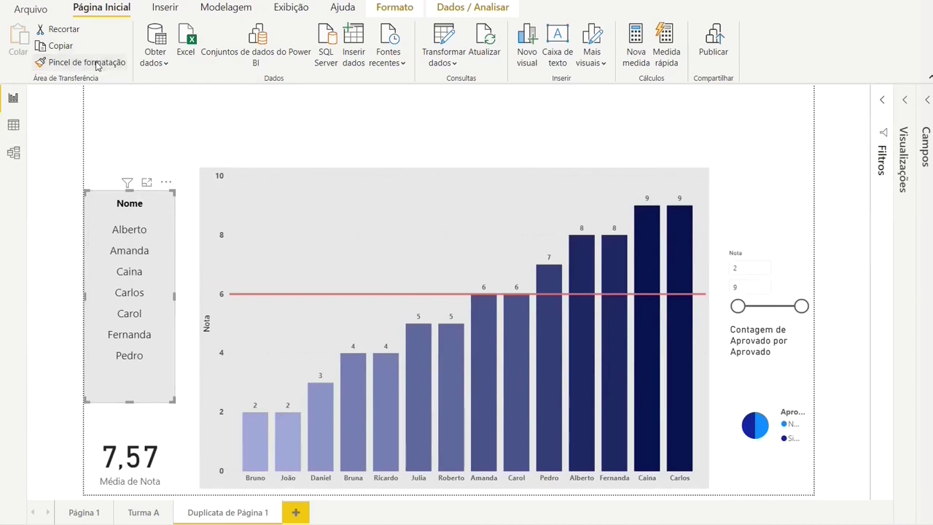
left_click(138, 435)
Step: Align the Nome table above the Média de Nota card, shorten it from its upper edge, and extend the card slightly upward
left_click_drag(140, 438, 141, 411)
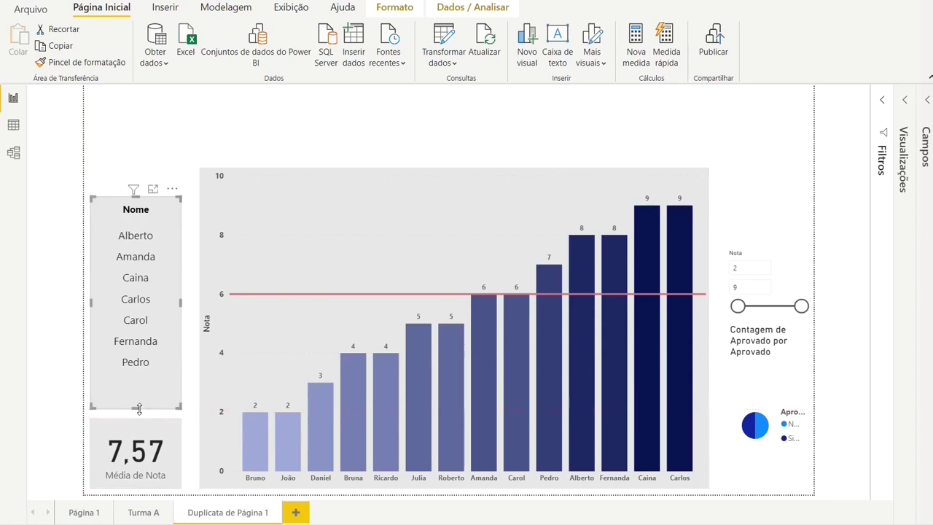
left_click_drag(136, 192, 143, 226)
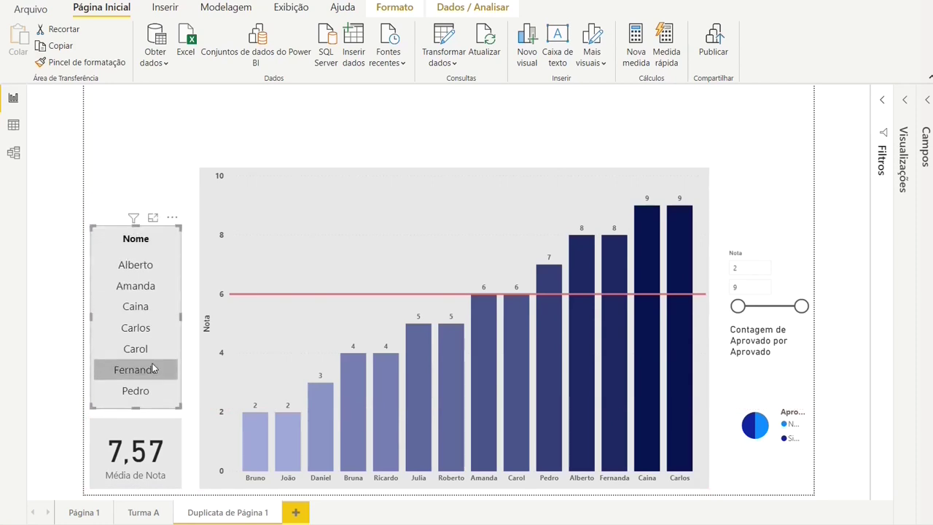
left_click_drag(135, 415, 135, 413)
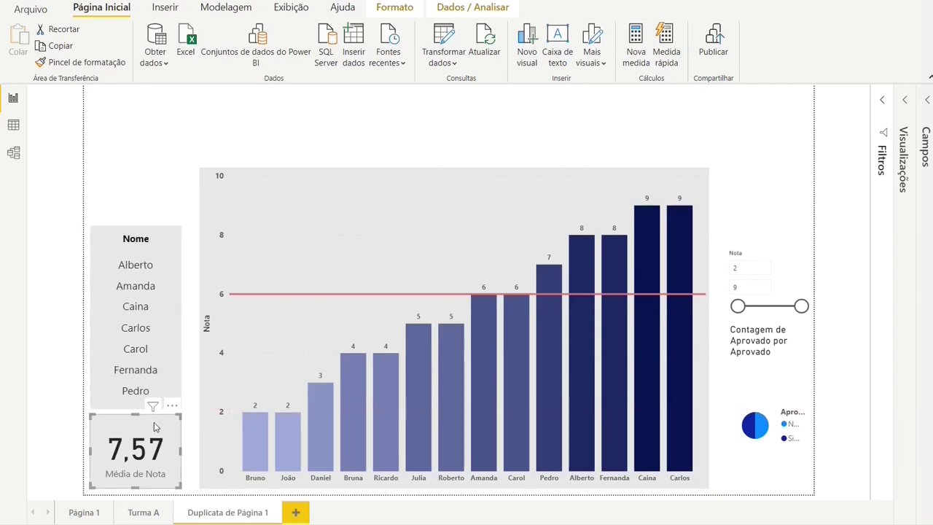
Step: Duplicate the Média de Nota card and place the copy above the Nome table
key("ctrl+c")
key("ctrl+v")
left_click_drag(154, 423, 156, 160)
left_click(135, 407)
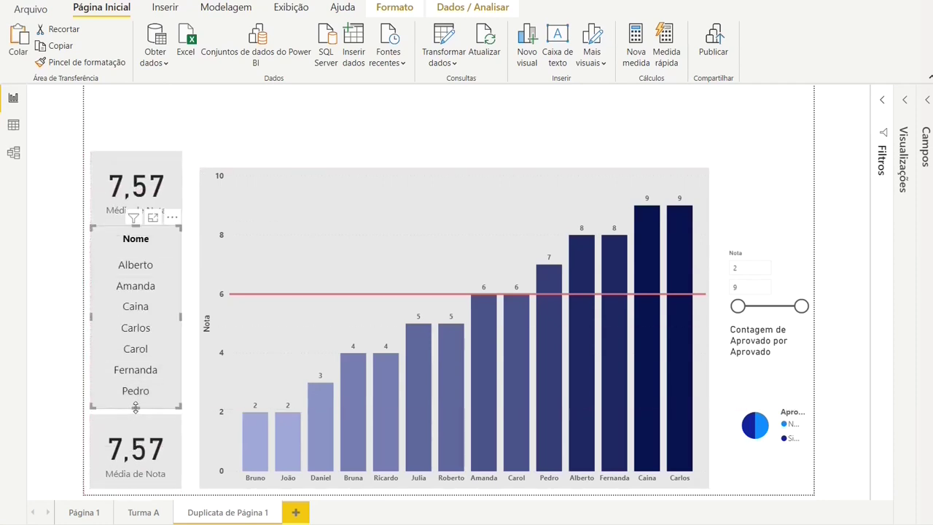
Step: Adjust the heights of the Nome table, the column chart and the lower Média de Nota card to even out the layout
left_click_drag(136, 406, 141, 402)
left_click_drag(428, 176, 455, 160)
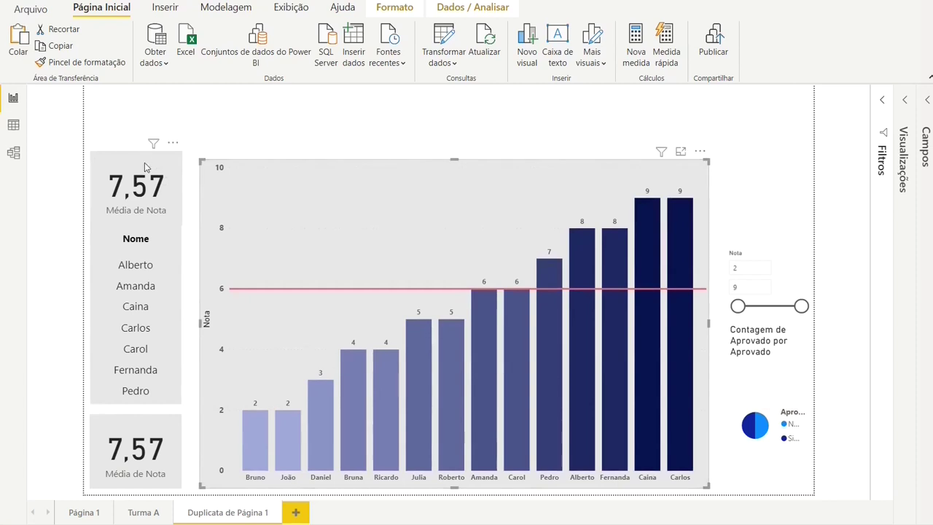
left_click_drag(133, 428, 140, 428)
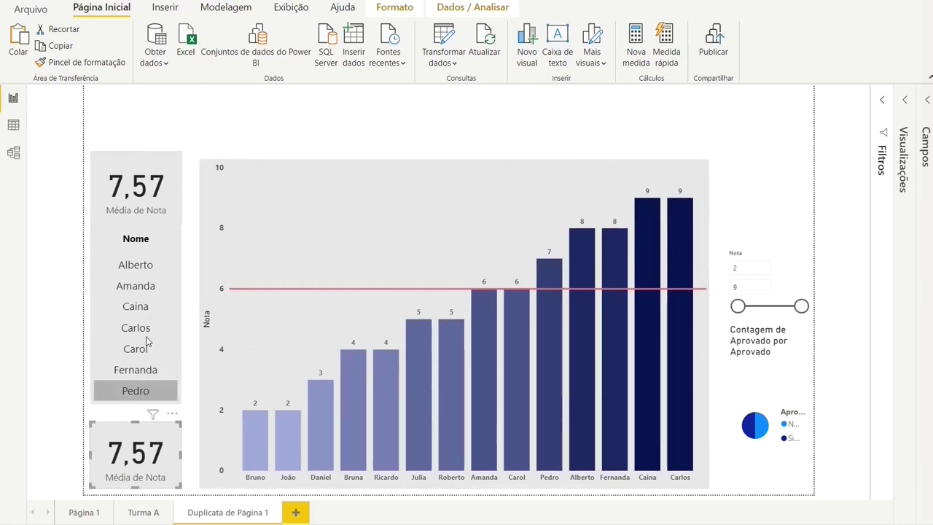
Step: Replace the card above the Nome table with a copy of the resized Média de Nota card, aligned with the chart's upper edge
left_click(146, 175)
key("Delete")
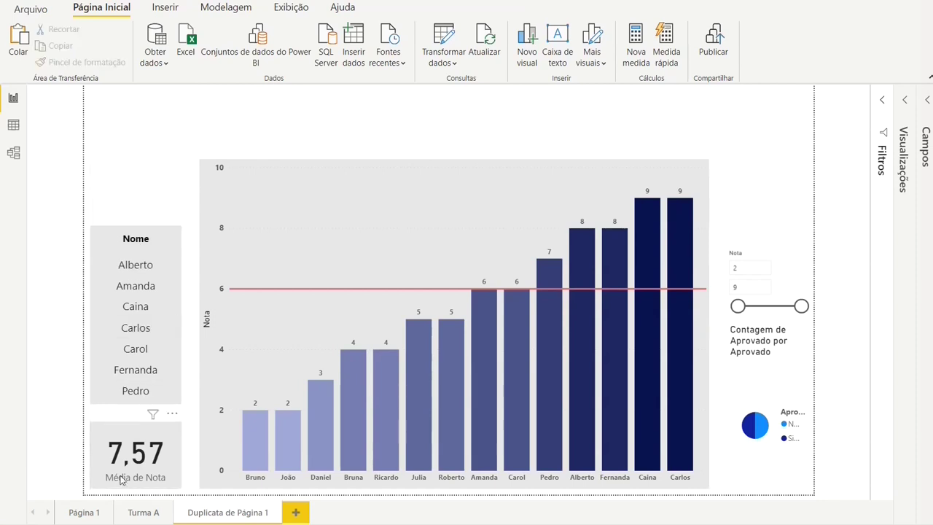
left_click(125, 434)
key("ctrl+z")
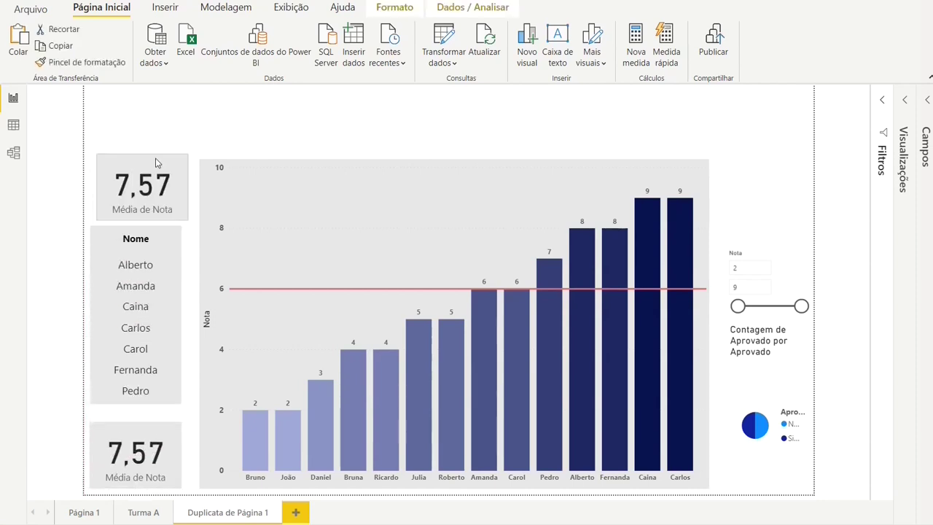
left_click_drag(148, 403, 146, 414)
left_click(137, 168)
Step: Fit the Nome table evenly between the two cards and widen the column chart toward them
left_click(151, 411)
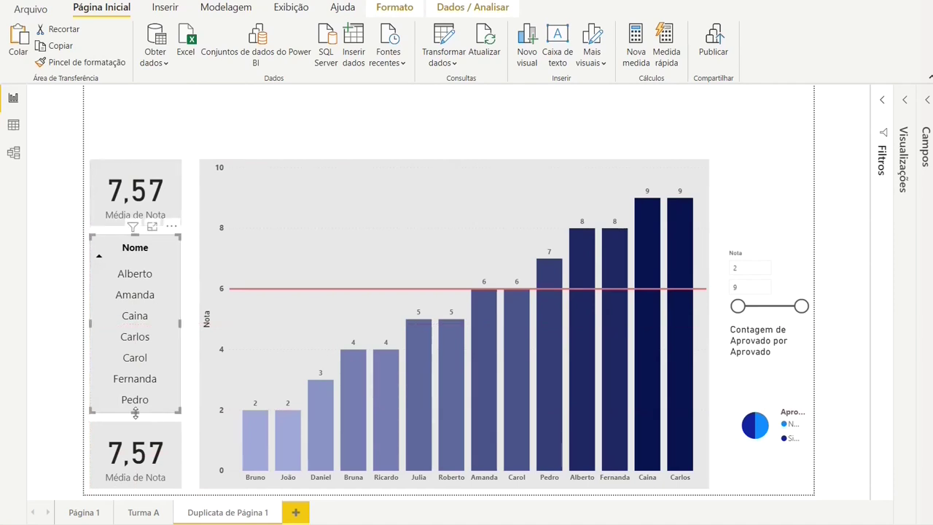
left_click_drag(133, 231, 134, 227)
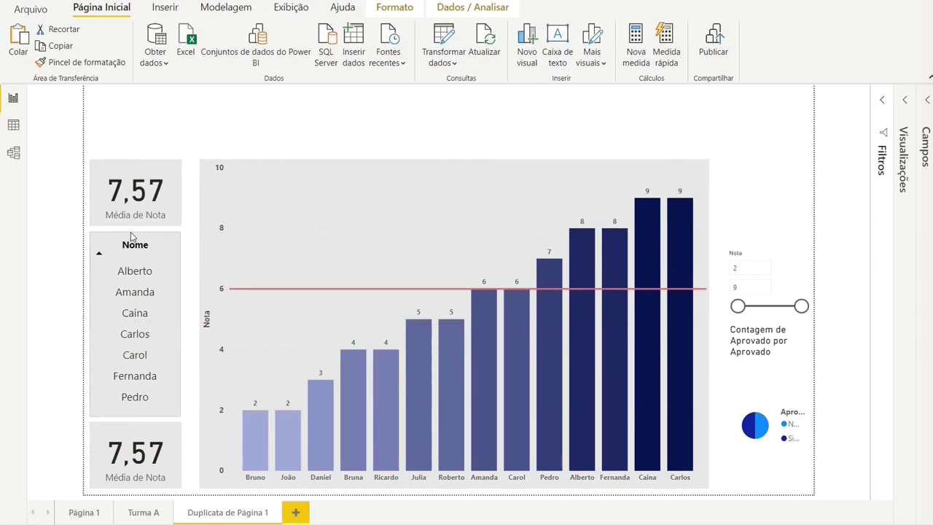
left_click(267, 169)
left_click_drag(198, 328, 189, 329)
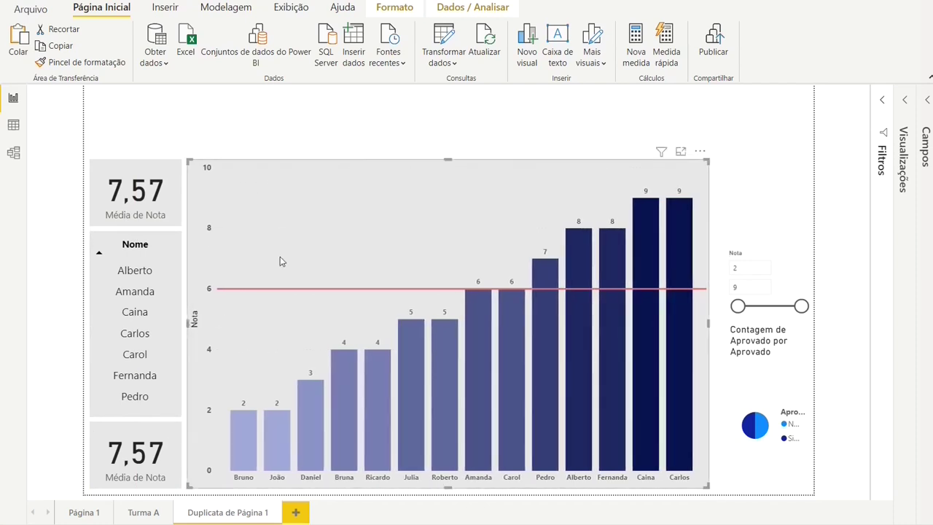
Step: Change the upper card's Nota aggregation to Contagem
left_click(175, 195)
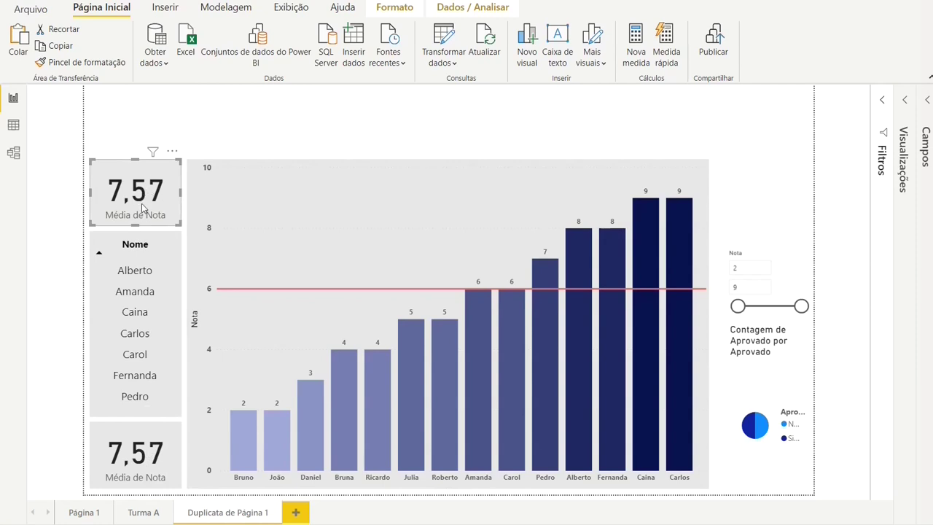
left_click(905, 102)
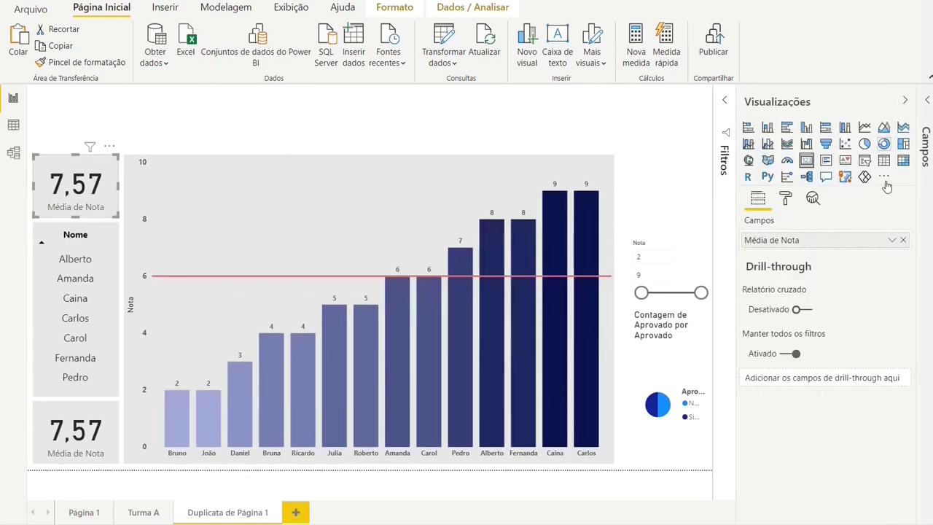
left_click(891, 242)
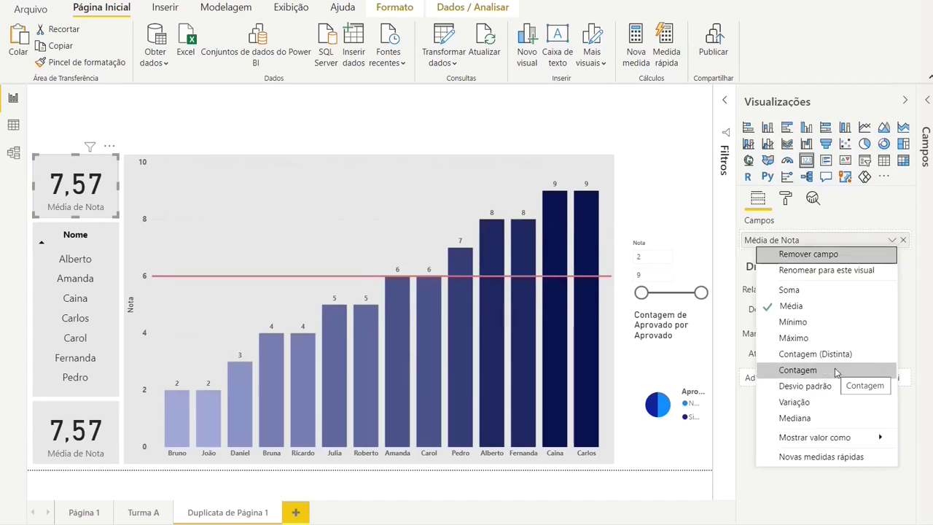
left_click(835, 372)
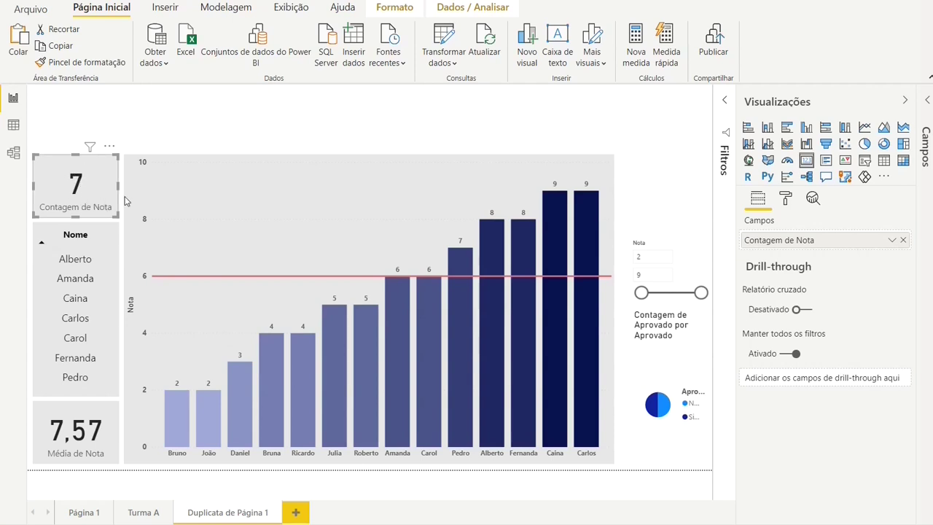
Step: Disable the upper card's category label and enable a title reading "Aprovados"
left_click(786, 199)
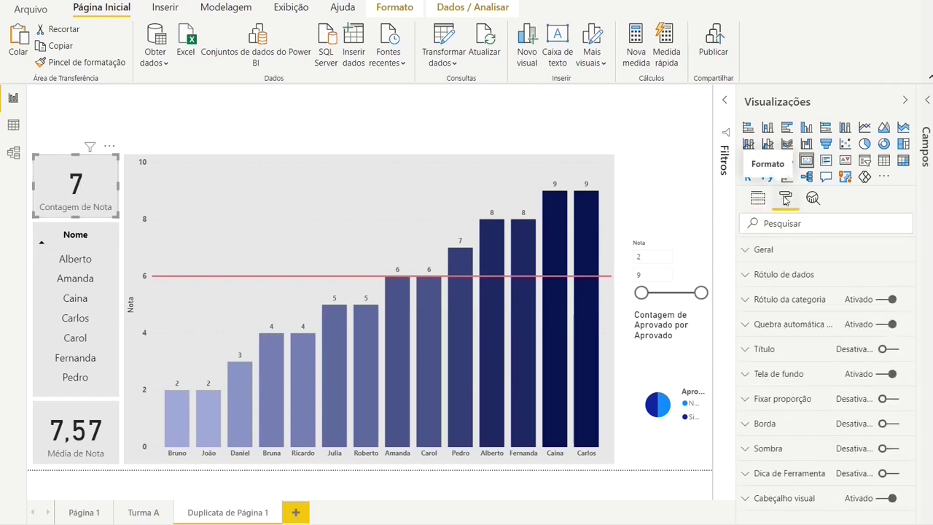
left_click(893, 300)
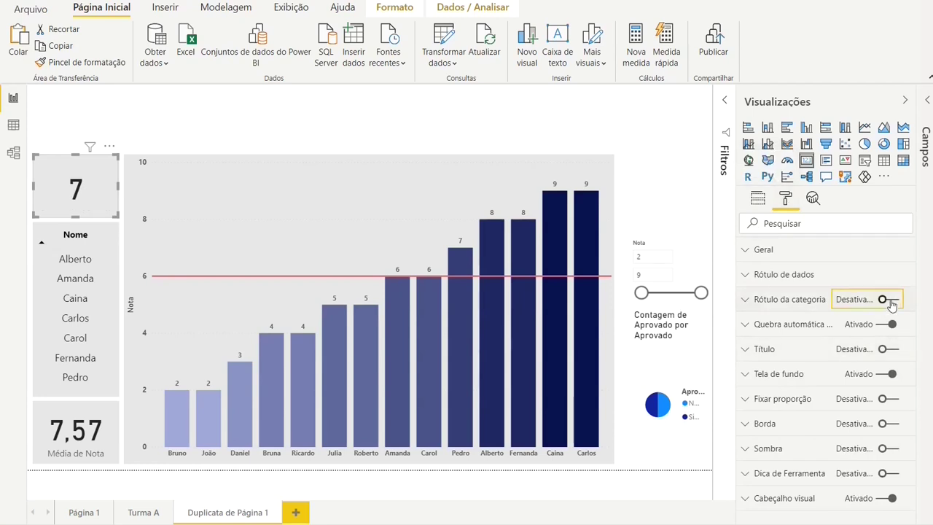
left_click(884, 349)
left_click(744, 349)
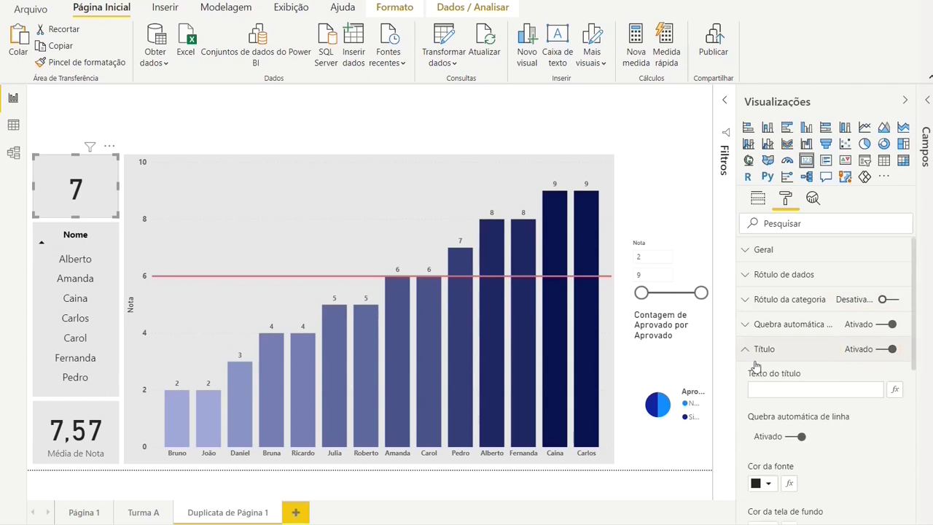
left_click(786, 387)
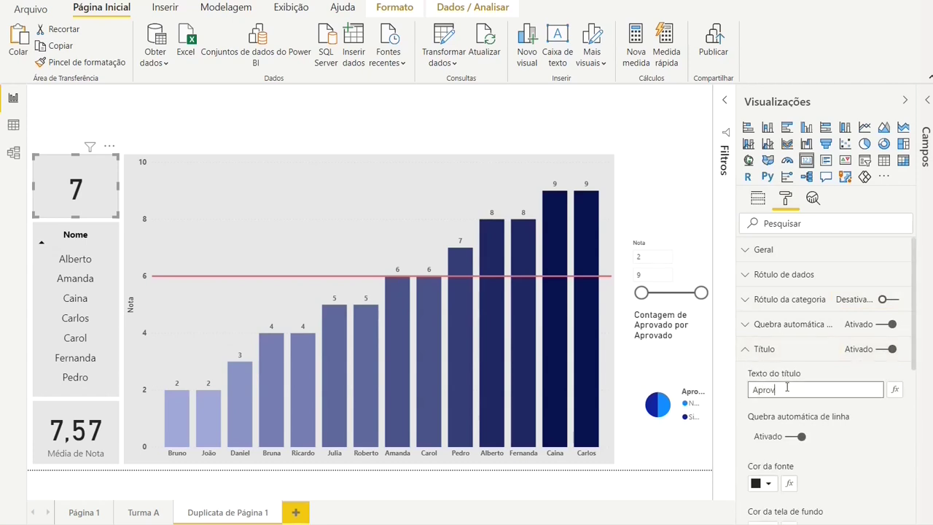
Step: Set the Aprovados card's title font to Segoe (Bold)
scroll(838, 408, "down", 2)
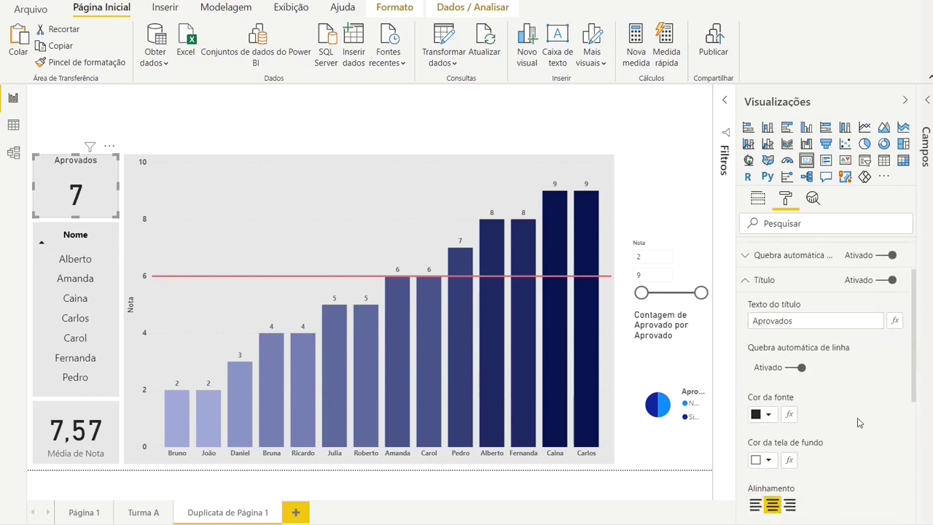
scroll(859, 422, "down", 2)
left_click(828, 456)
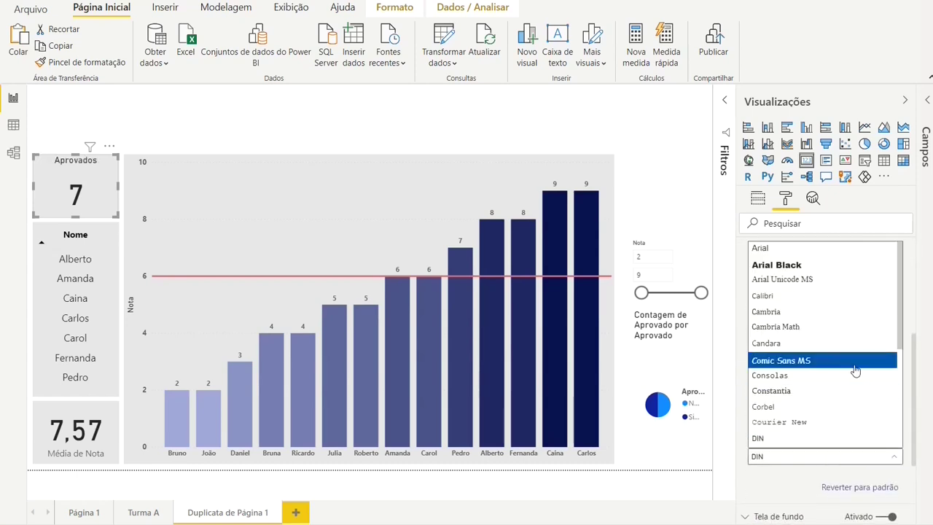
scroll(855, 371, "down", 3)
left_click(826, 316)
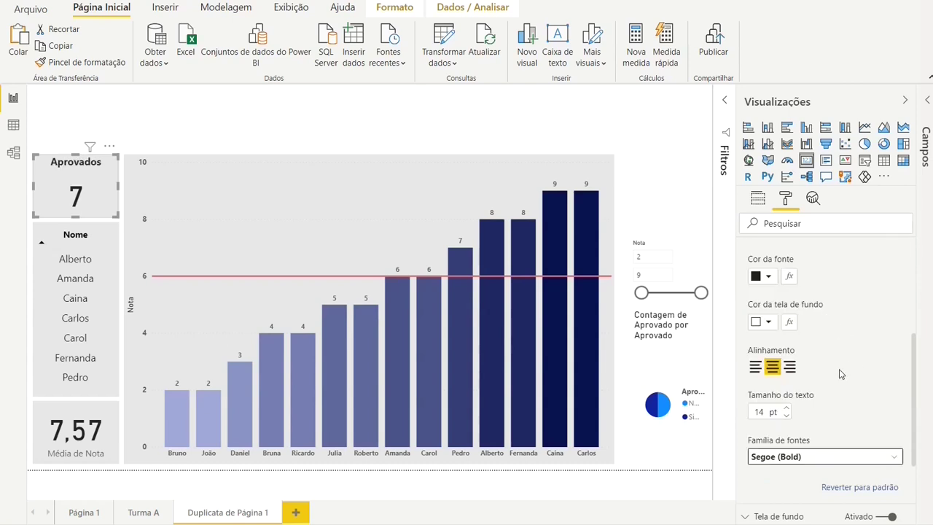
Step: Examine the visual-level filters applied to the Aprovados and Média de Nota cards
left_click(726, 102)
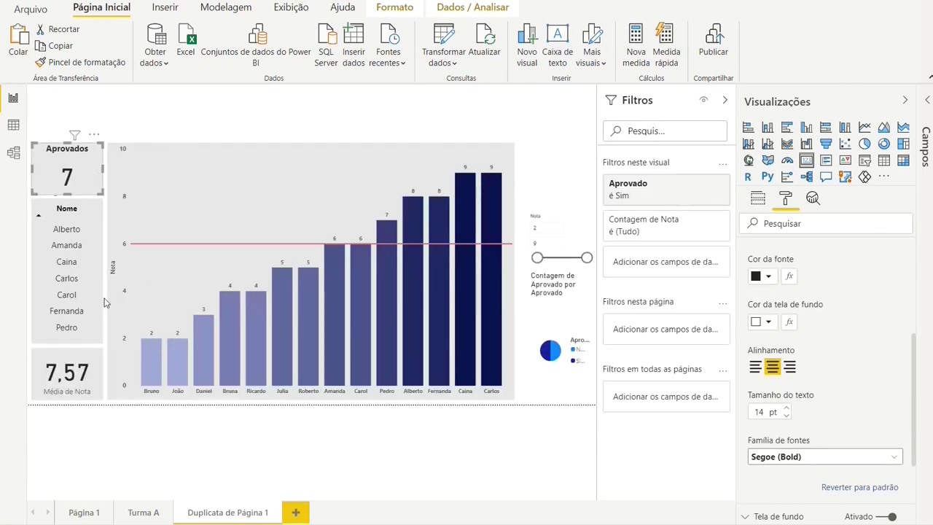
left_click(93, 357)
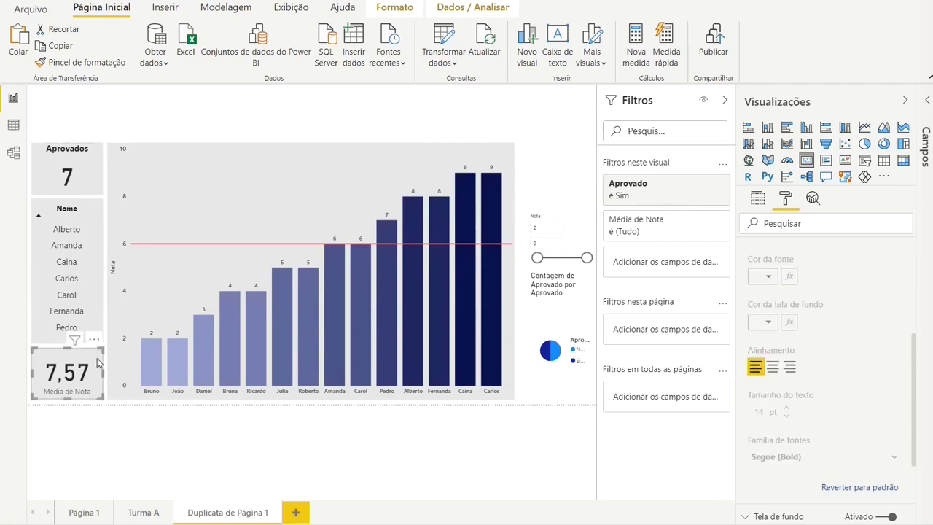
mouse_move(655, 187)
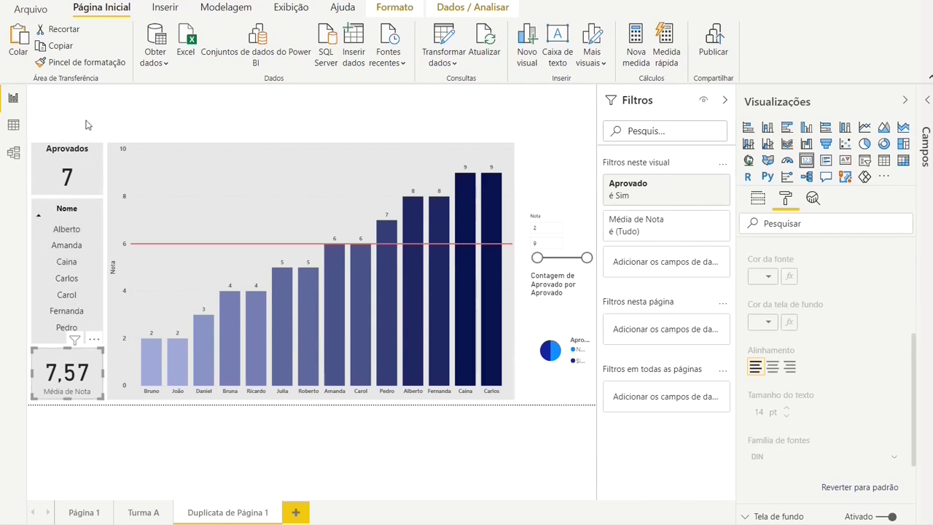
left_click(724, 101)
left_click(902, 101)
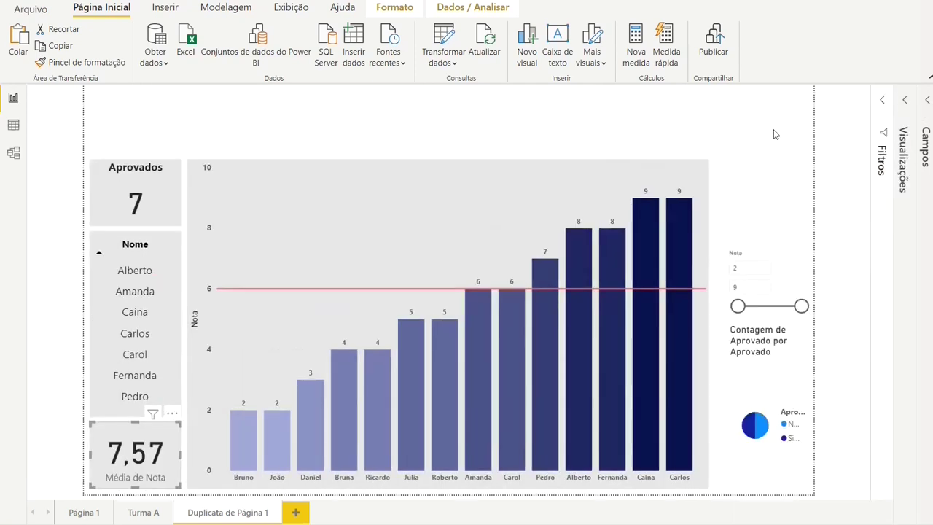
Step: Move the Nota slicer to the page's upper-right corner and the pie chart to the upper edge above the column chart
left_click(774, 135)
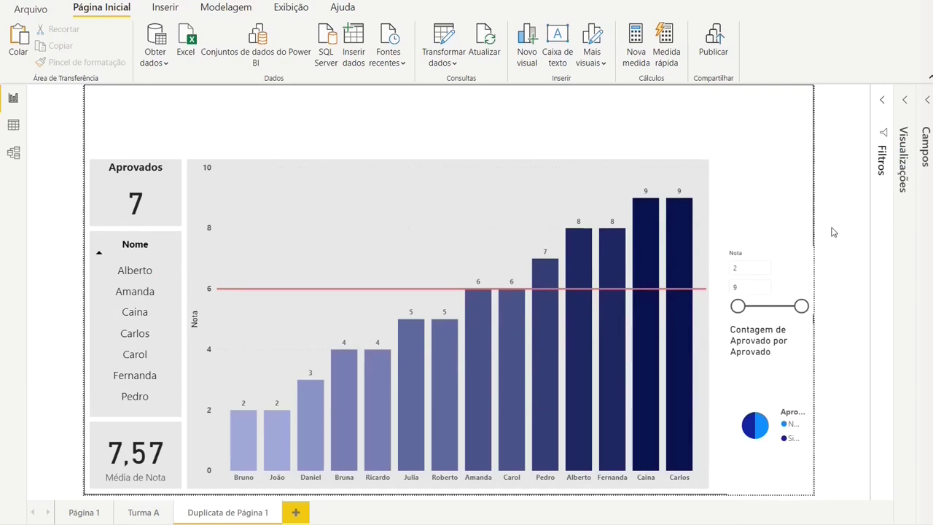
left_click_drag(796, 252, 802, 94)
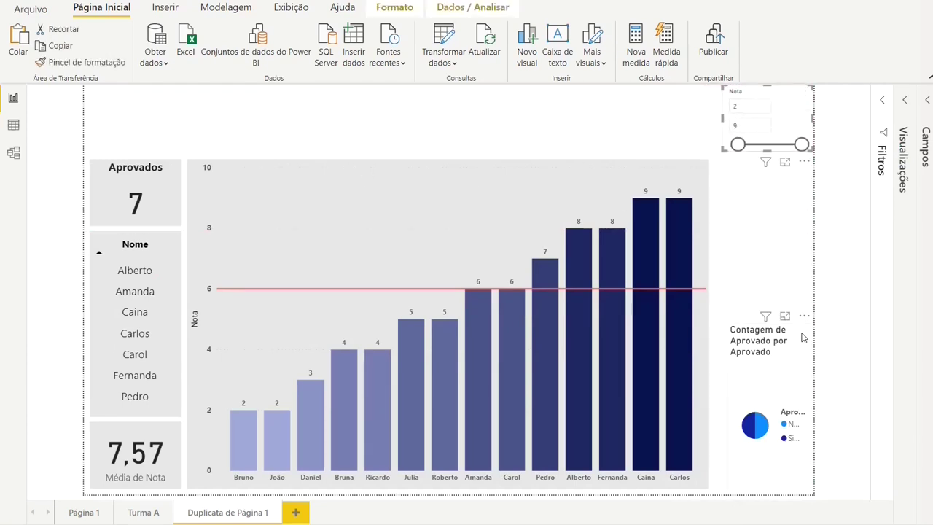
left_click_drag(773, 332, 493, 85)
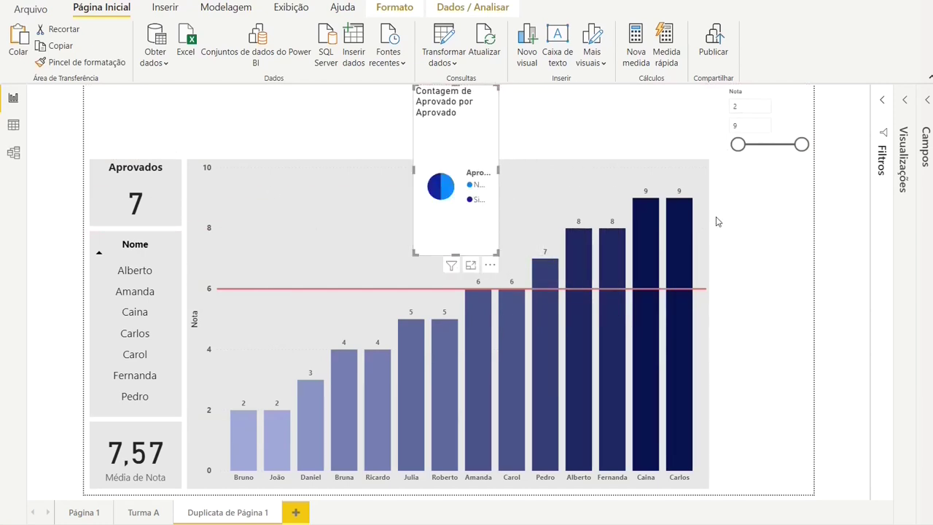
Step: Duplicate the Aprovados card, Nome table and Média de Nota card together and place the copies on the column chart's right side
left_click(172, 191)
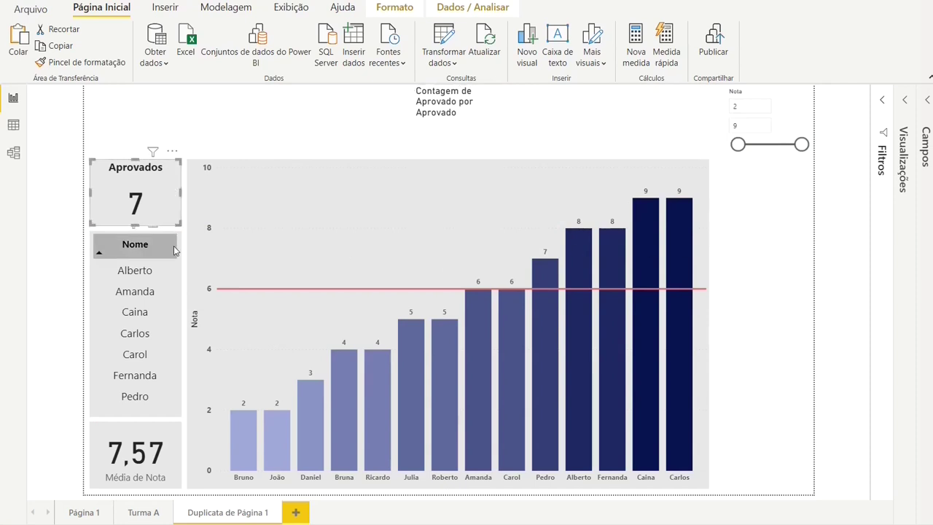
left_click(179, 289, "ctrl")
left_click(179, 451, "ctrl")
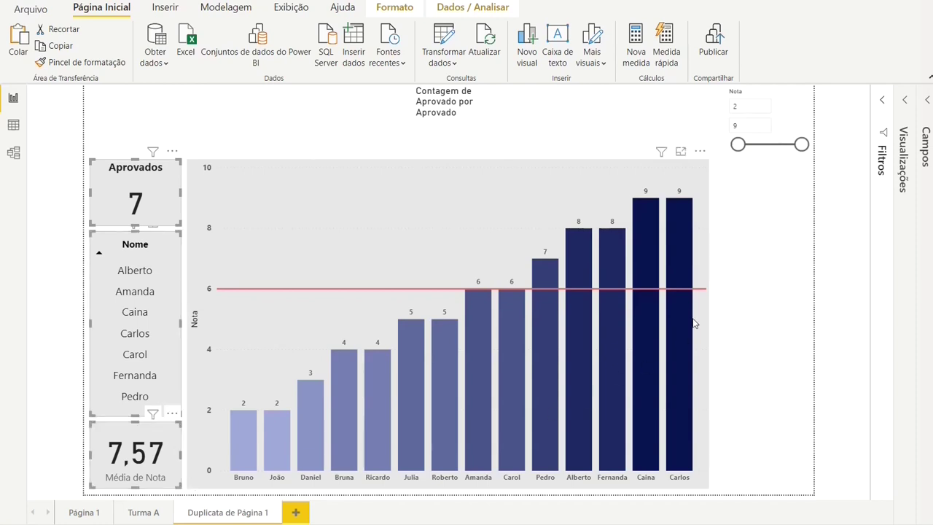
key("ctrl+c")
key("ctrl+v")
left_click_drag(173, 189, 798, 185)
left_click(801, 185)
Step: Set the Aprovado filter of the copied Média de Nota card on the chart's right side to Não only
left_click_drag(799, 444, 801, 444)
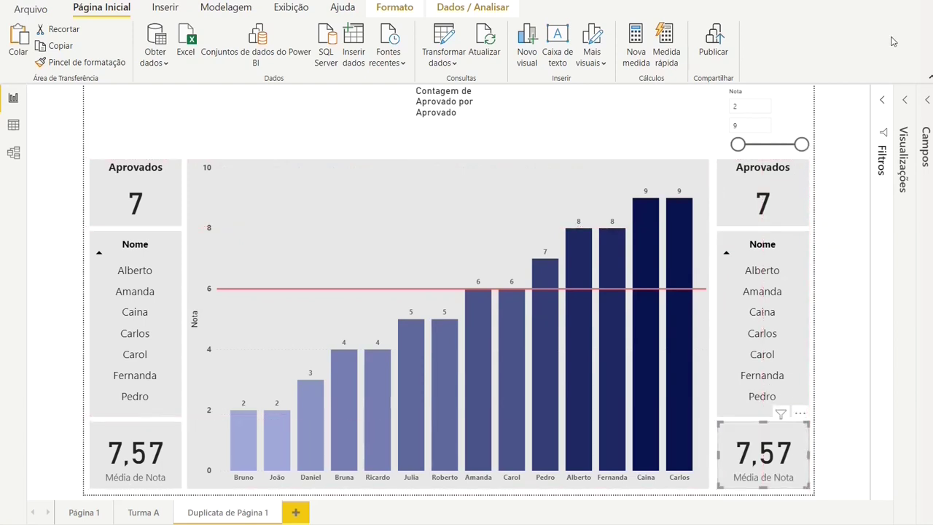
left_click(884, 101)
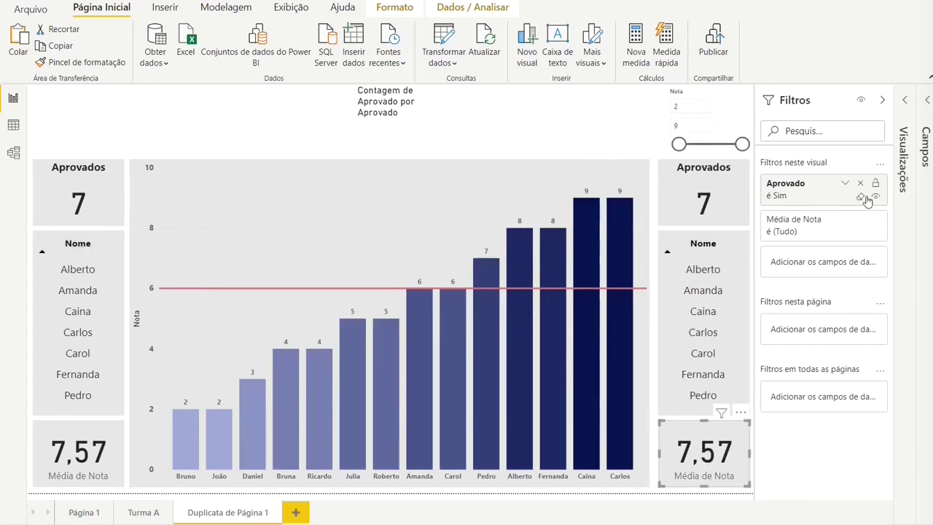
left_click(846, 183)
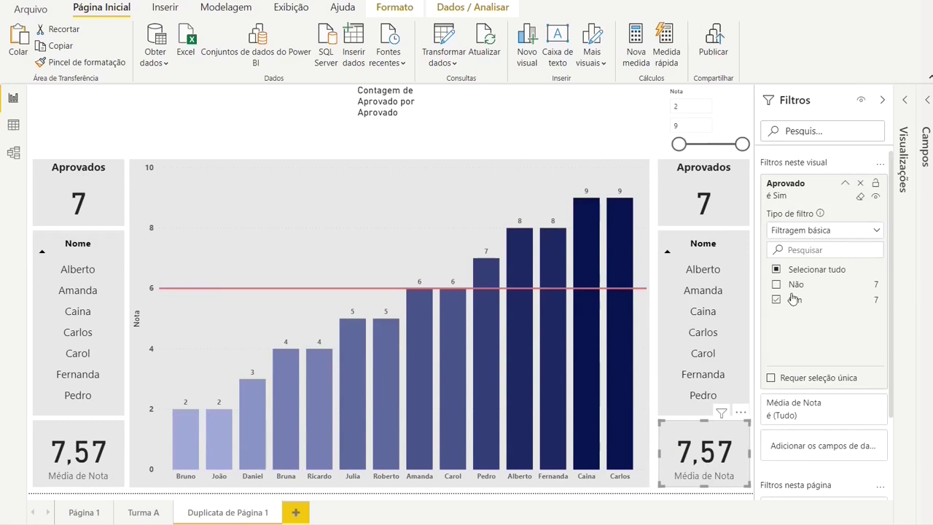
left_click(776, 301)
left_click(776, 284)
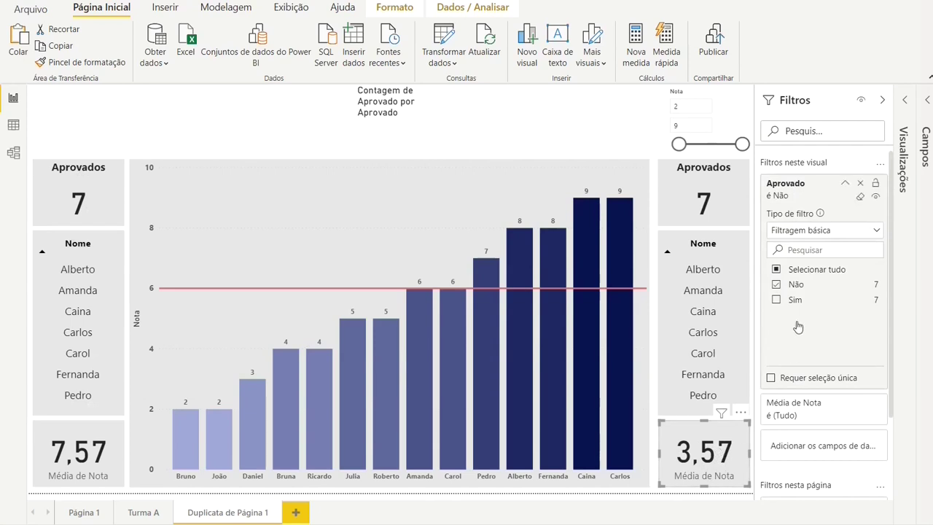
Step: Change the copied Nome table's Aprovado filter from Sim to Não
left_click(748, 293)
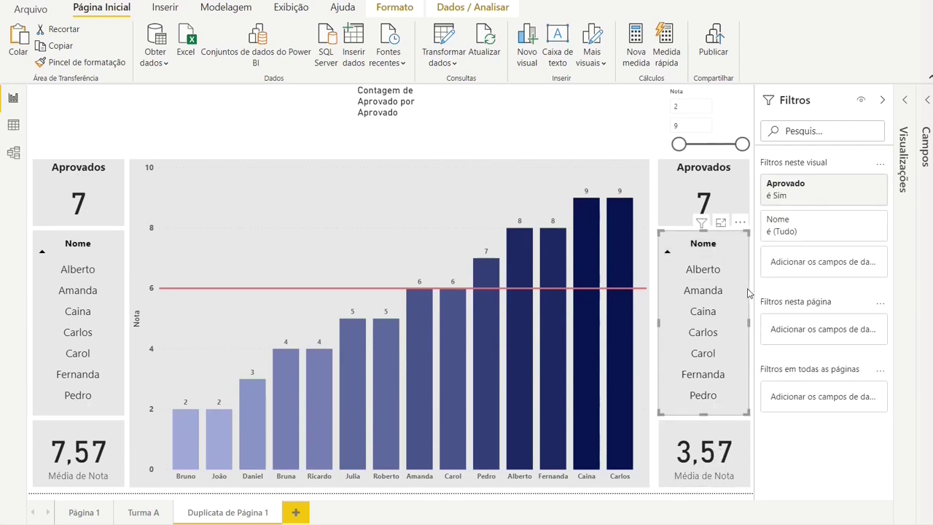
left_click(845, 184)
left_click(776, 285)
left_click(777, 299)
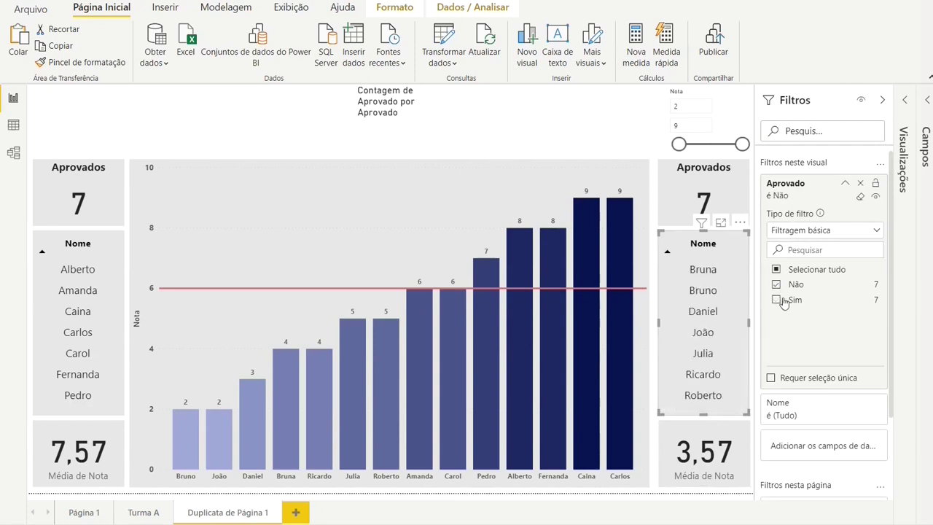
Step: Change the Aprovado filter of the copied Aprovados card to Não only
left_click(746, 192)
left_click(844, 184)
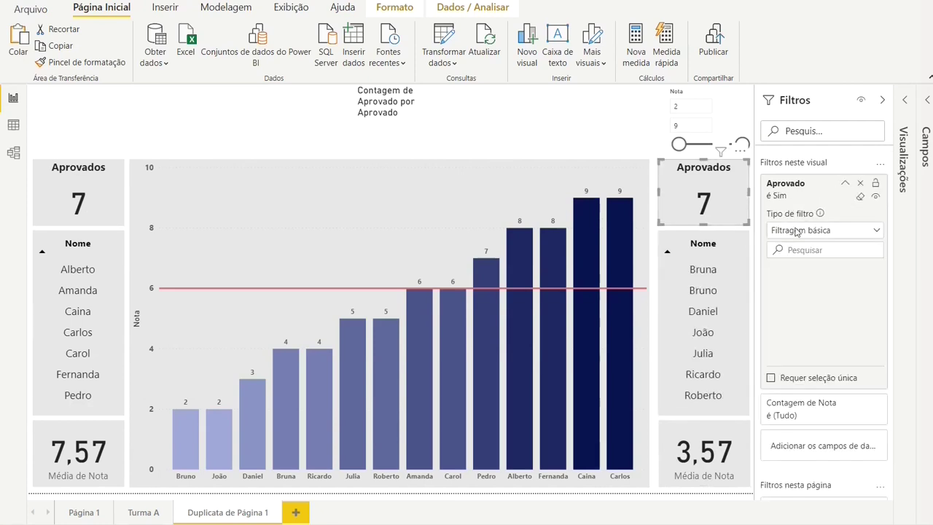
left_click(777, 284)
left_click(777, 300)
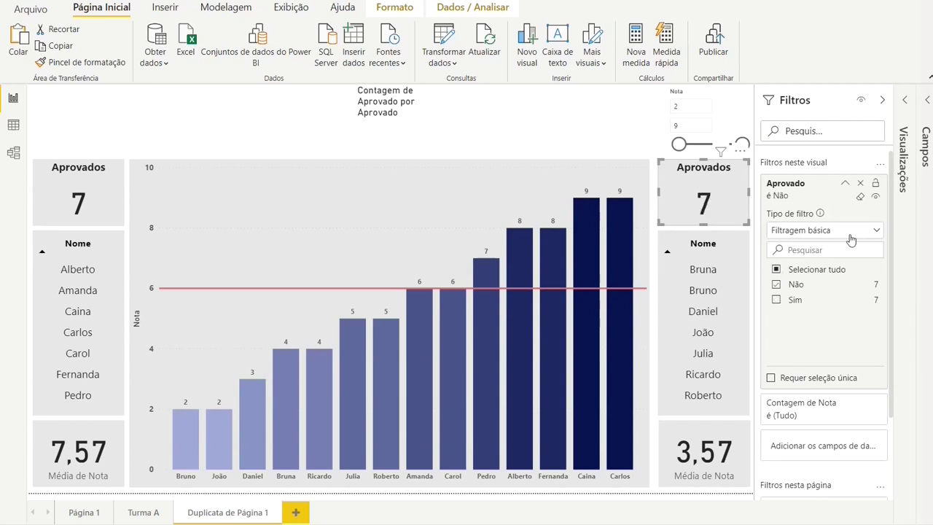
left_click(845, 183)
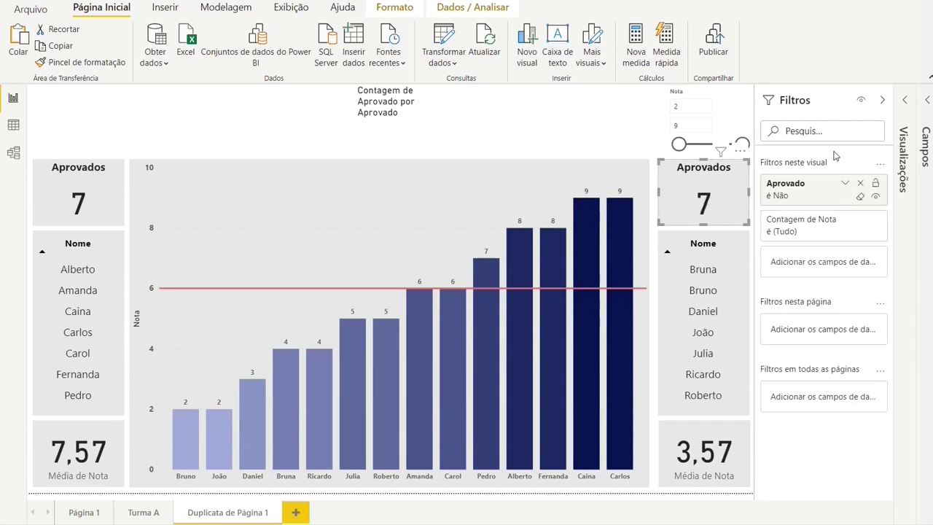
Step: Retitle the copied Aprovados card as Reprovados
left_click(904, 102)
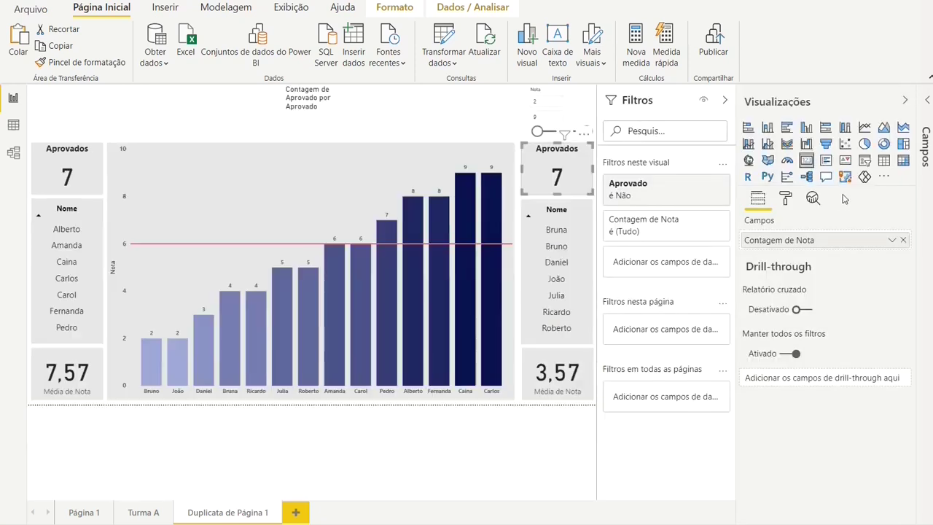
left_click(785, 198)
left_click(746, 353)
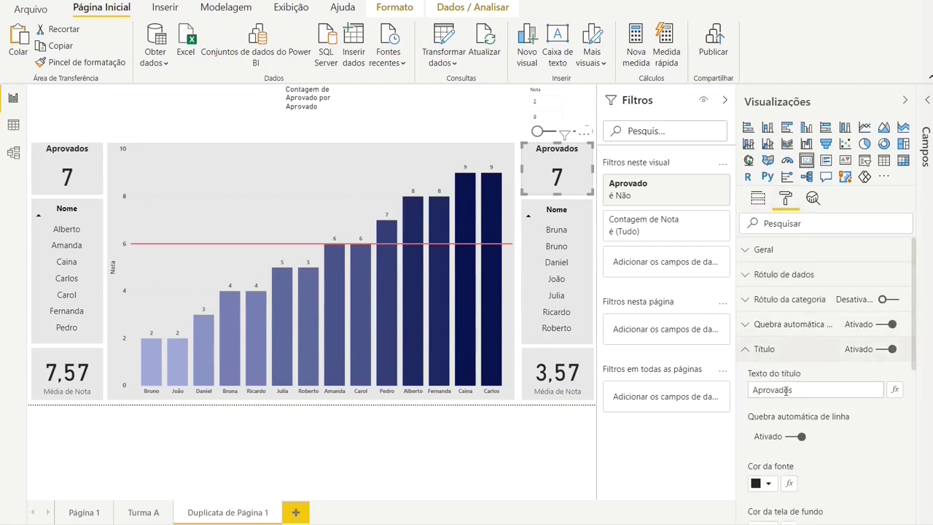
left_click(755, 391)
key("Delete")
type("Re")
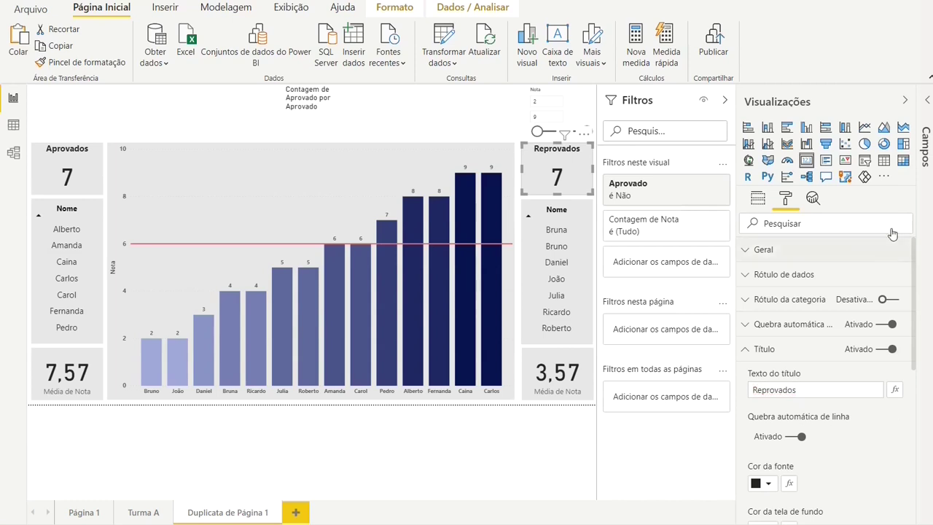
left_click(905, 100)
left_click(882, 100)
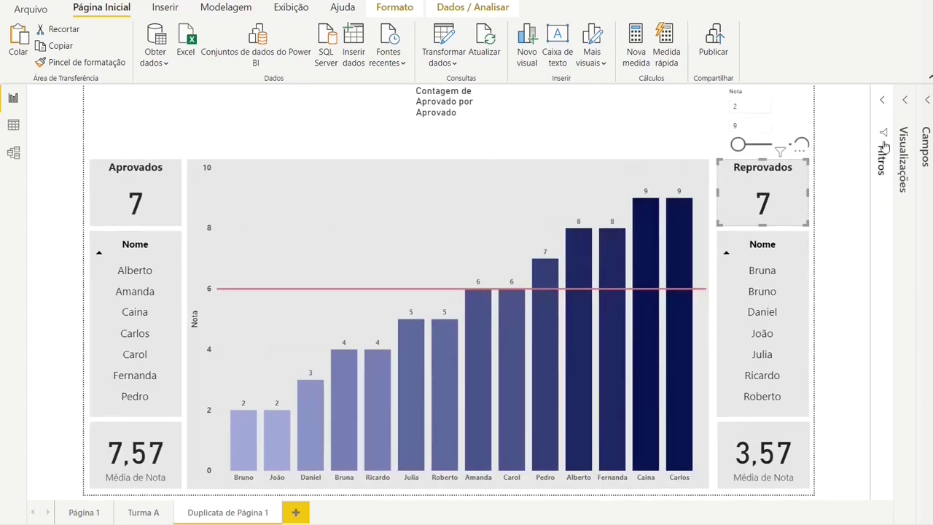
Step: Widen the column chart slightly toward the Reprovados column to even out the gap between them
left_click(858, 153)
left_click_drag(705, 315, 713, 325)
left_click(849, 199)
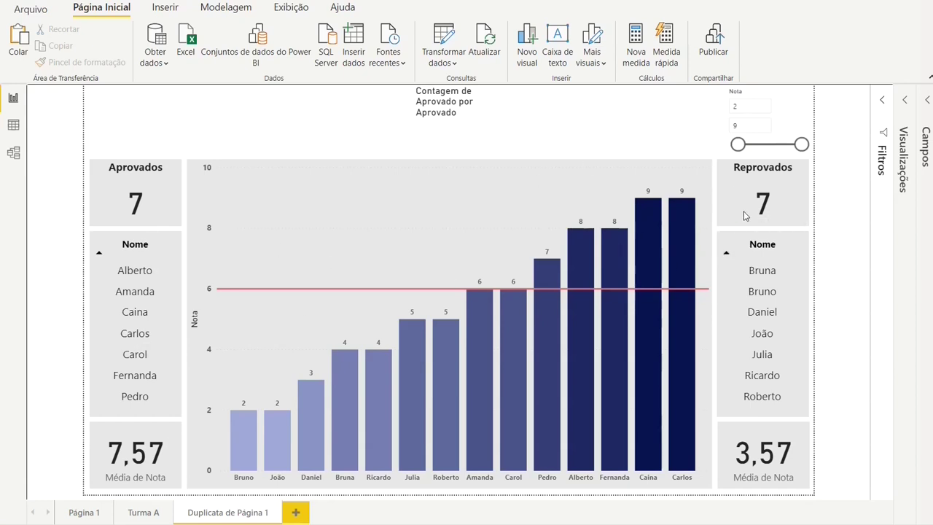
Step: Sort the column chart in descending order of Nota
left_click(694, 168)
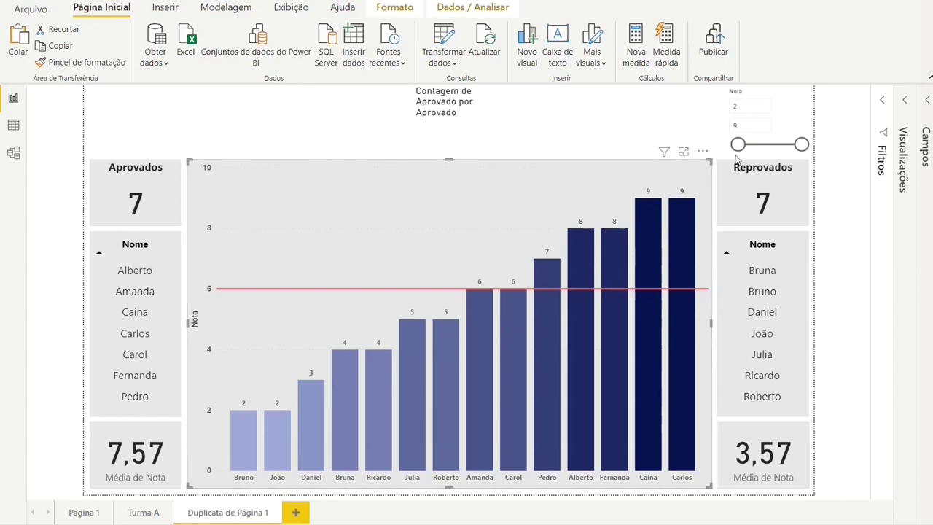
left_click(703, 152)
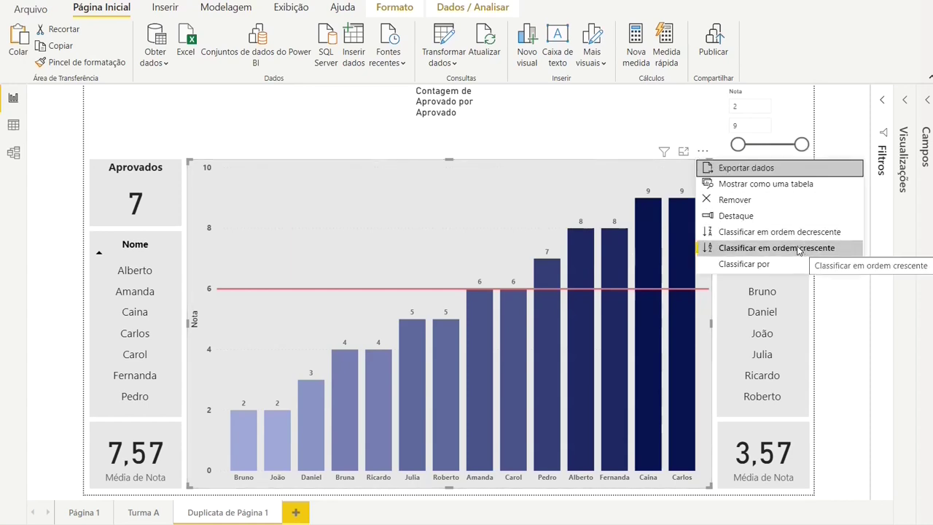
key("Escape")
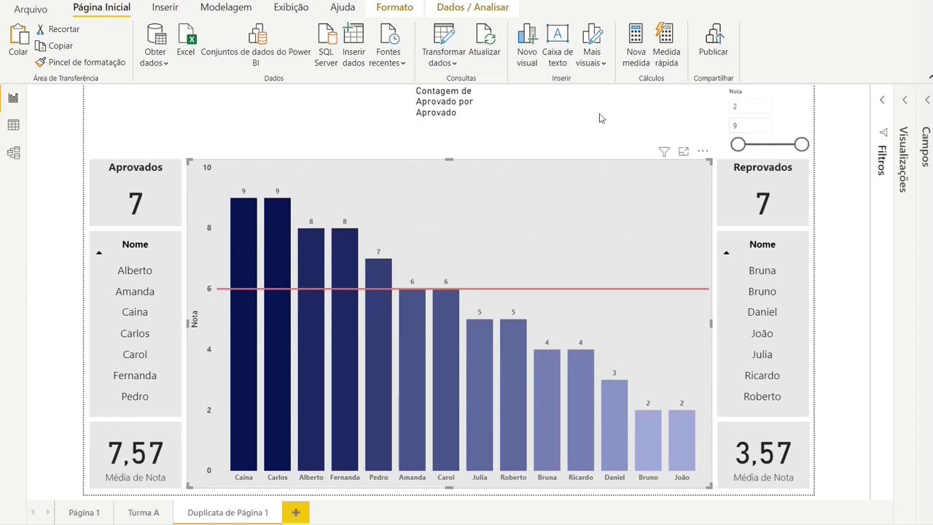
Step: Resize the pie chart into a short, wide visual and center it in the free space above the column chart
left_click(494, 125)
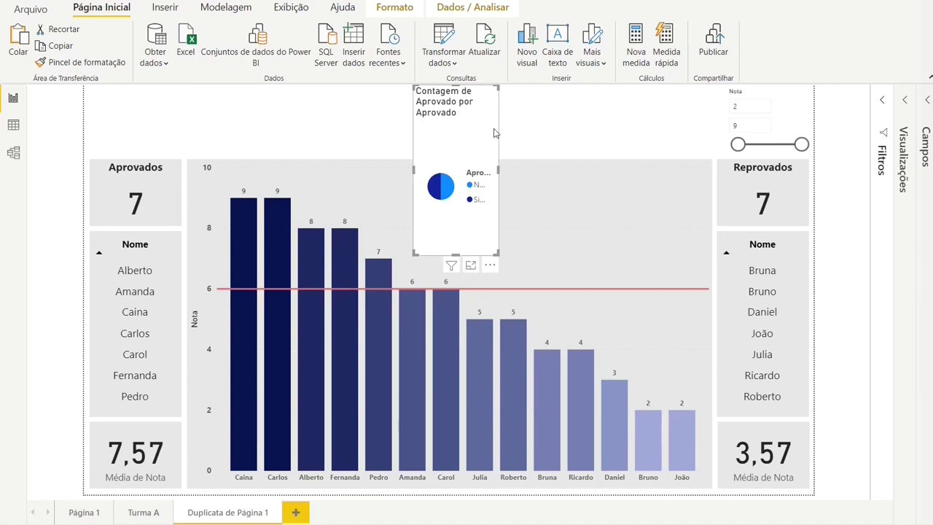
mouse_move(488, 106)
left_mouse_down()
mouse_move(467, 120)
mouse_move(435, 102)
mouse_move(478, 111)
left_mouse_up()
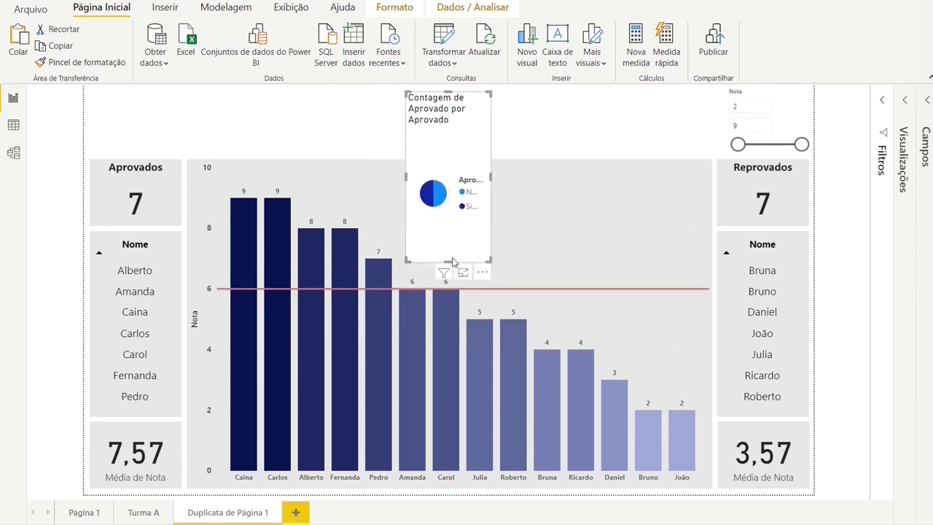
left_click_drag(450, 259, 450, 145)
left_click_drag(490, 119, 582, 124)
left_click_drag(517, 104, 475, 104)
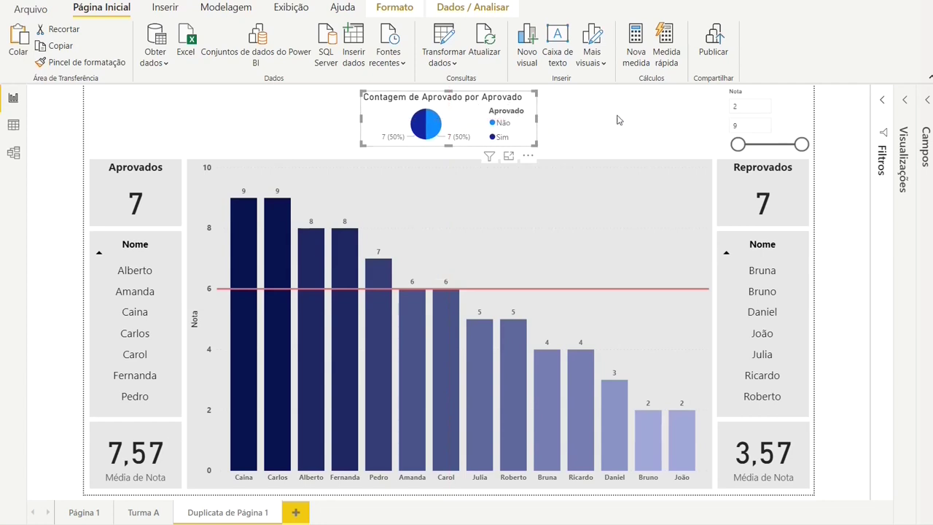
Step: Convert the pie chart to a donut chart and turn off its title
left_click(904, 106)
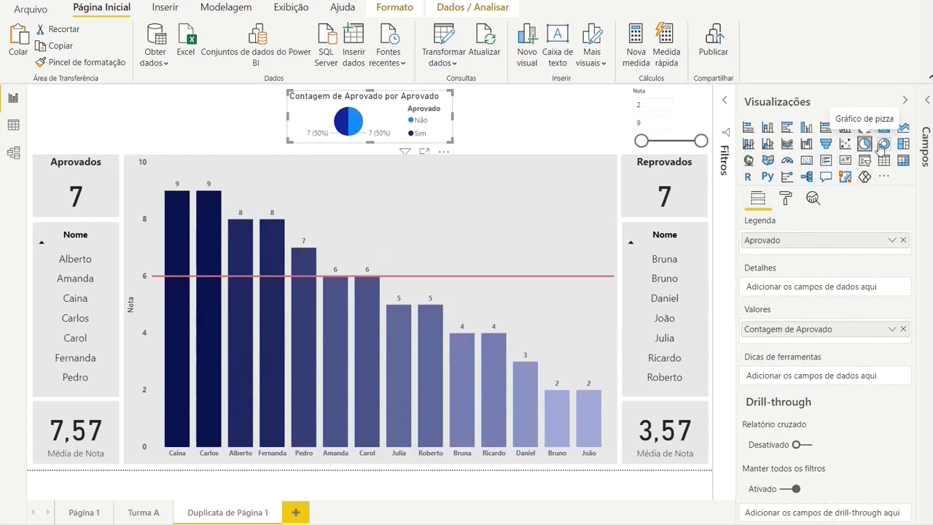
left_click(884, 144)
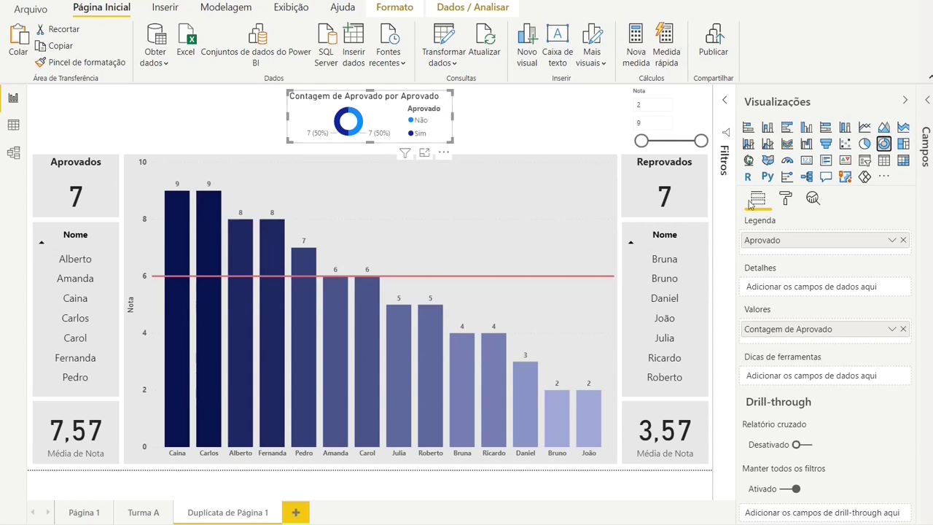
left_click(790, 203)
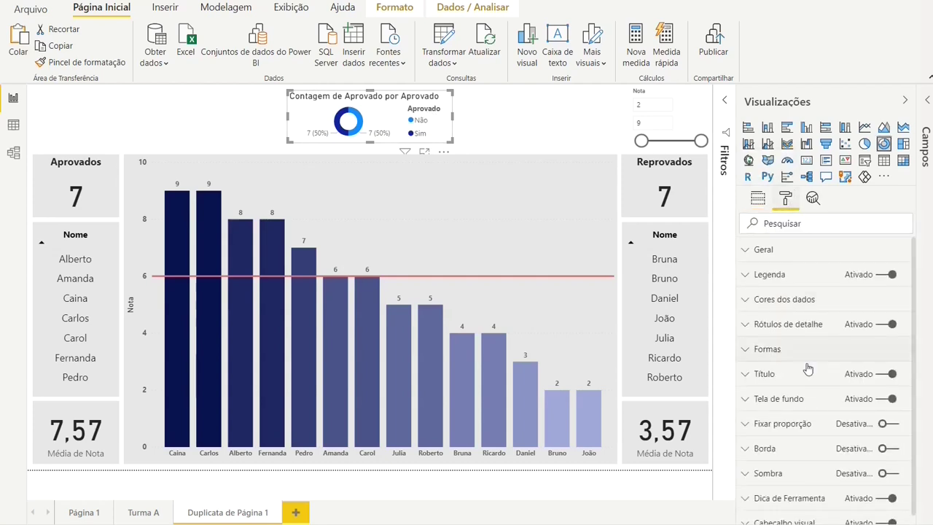
left_click(891, 374)
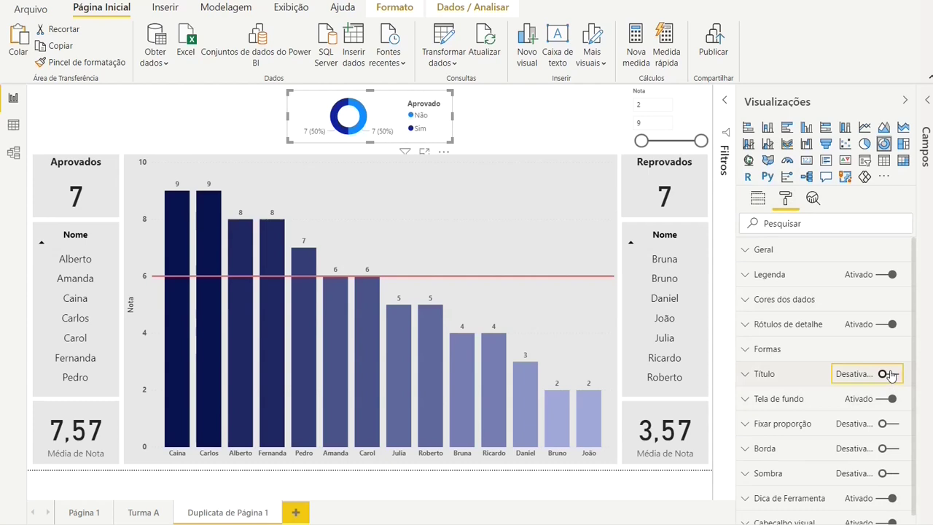
Step: Set the donut chart's background color to the light gray used by the other visuals
left_click(755, 401)
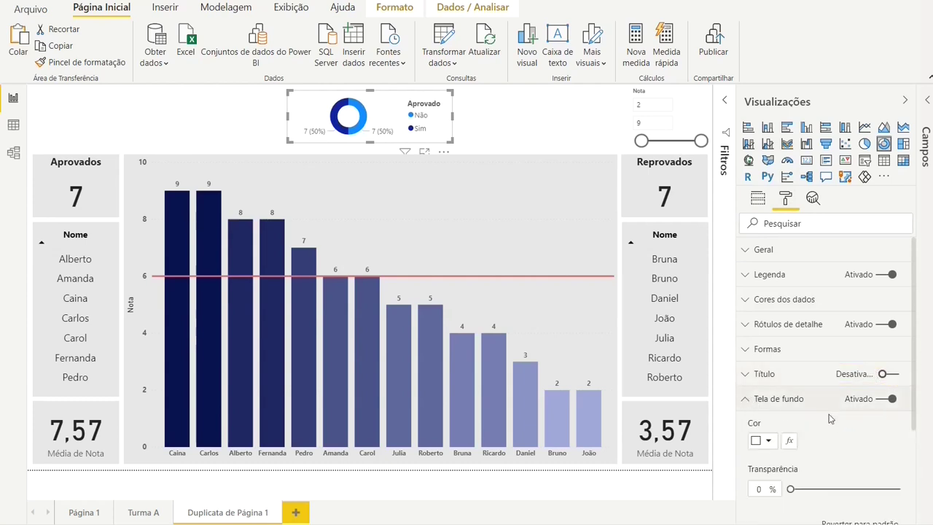
left_click(764, 440)
left_click(767, 306)
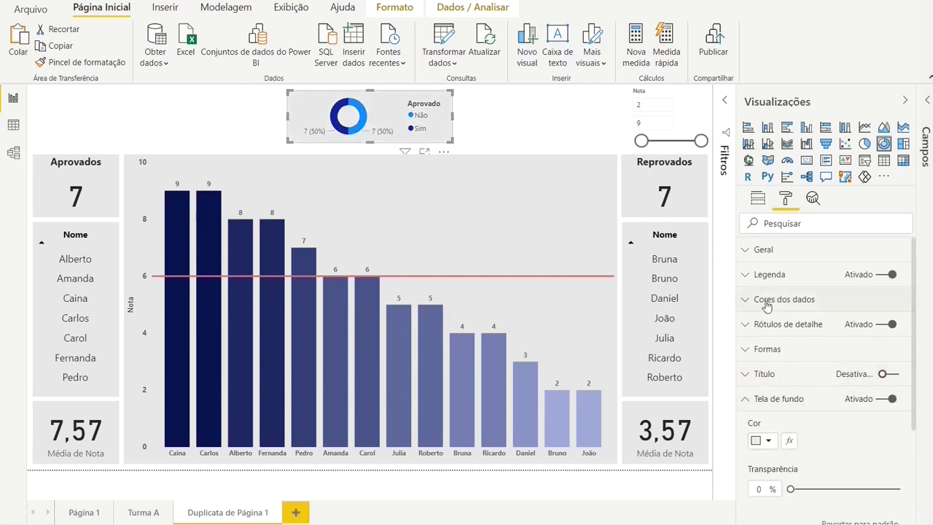
Step: Color the donut chart's Não slice light lavender blue and its Sim slice dark navy to match the column gradient
left_click(744, 303)
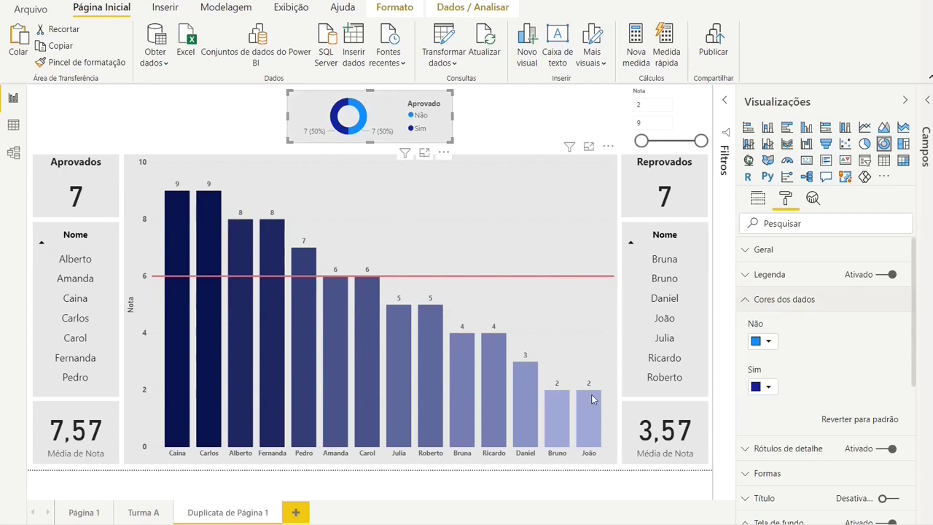
left_click(777, 341)
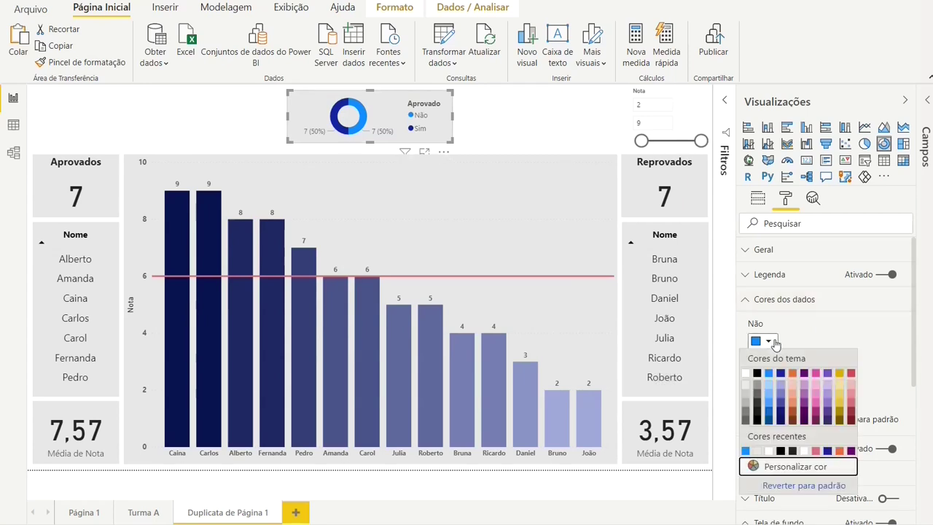
left_click(781, 390)
left_click(777, 389)
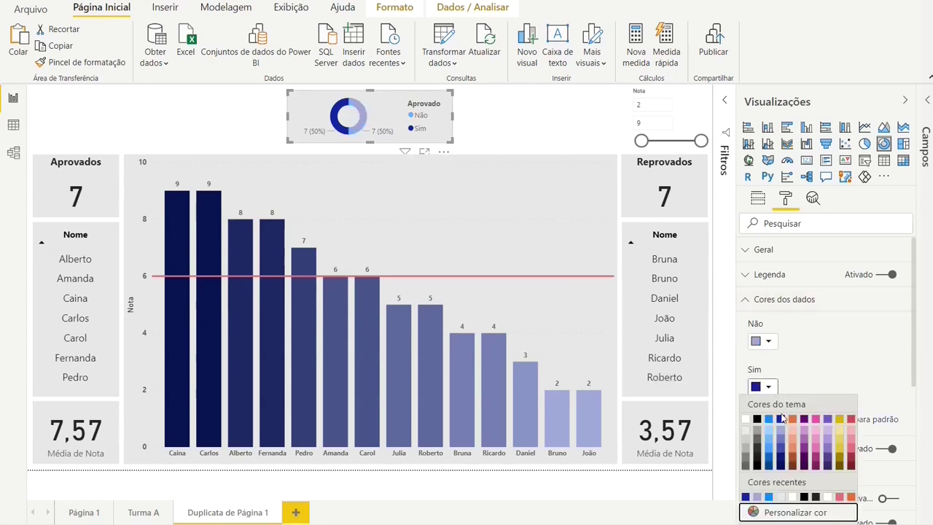
left_click(783, 473)
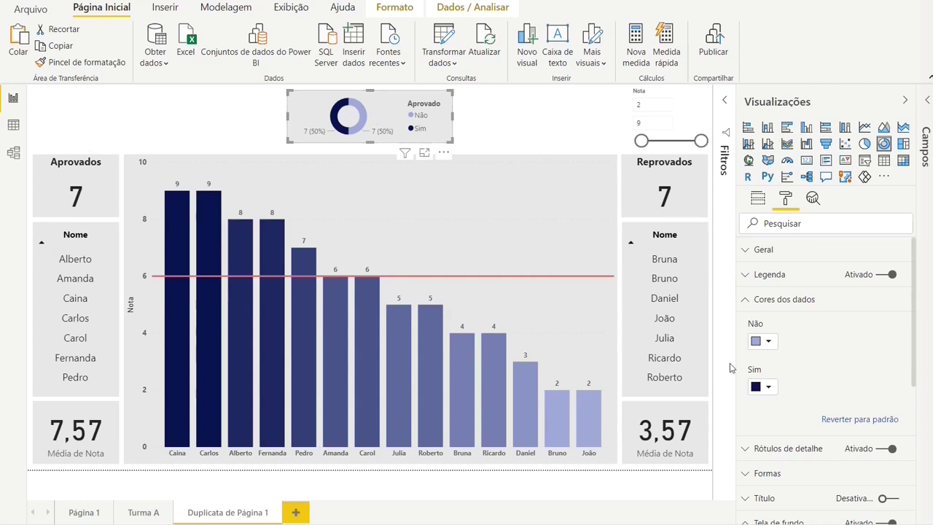
Step: Set the donut chart's detail label style to Percentual do total
left_click(747, 450)
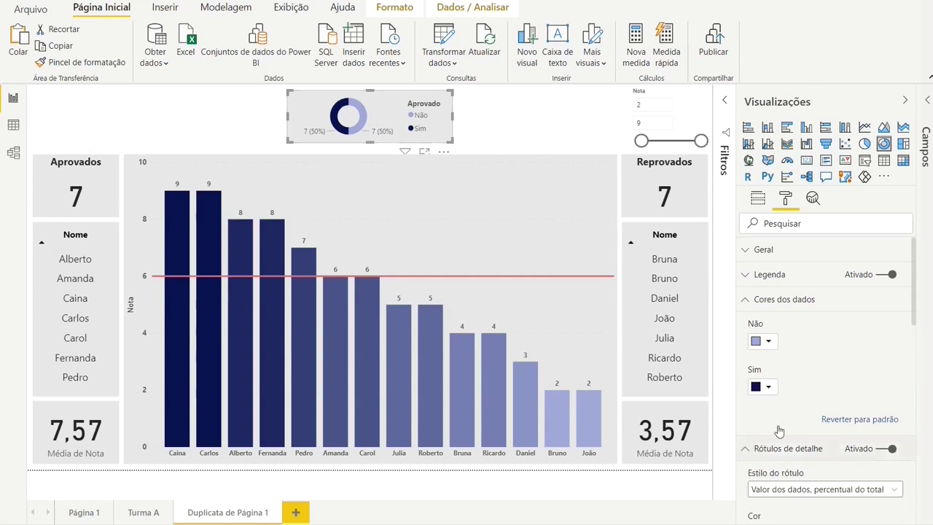
scroll(808, 423, "down", 3)
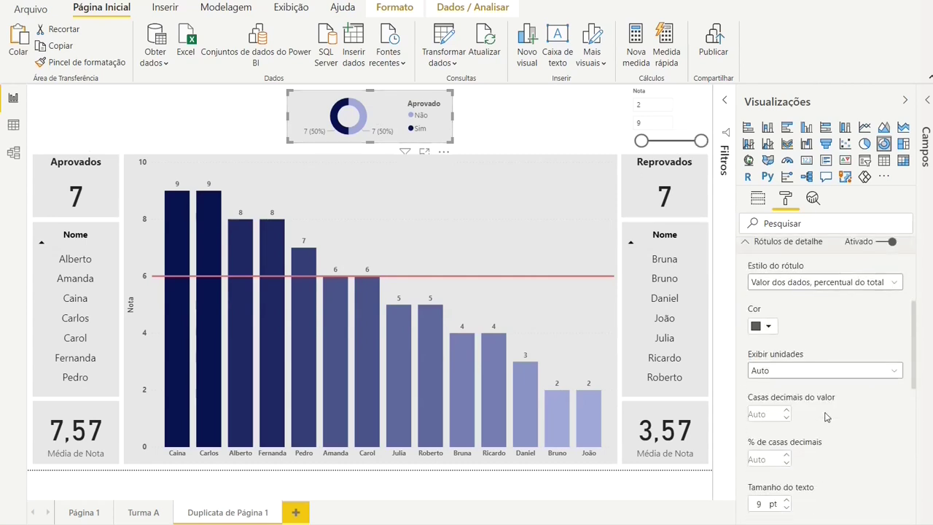
left_click(840, 290)
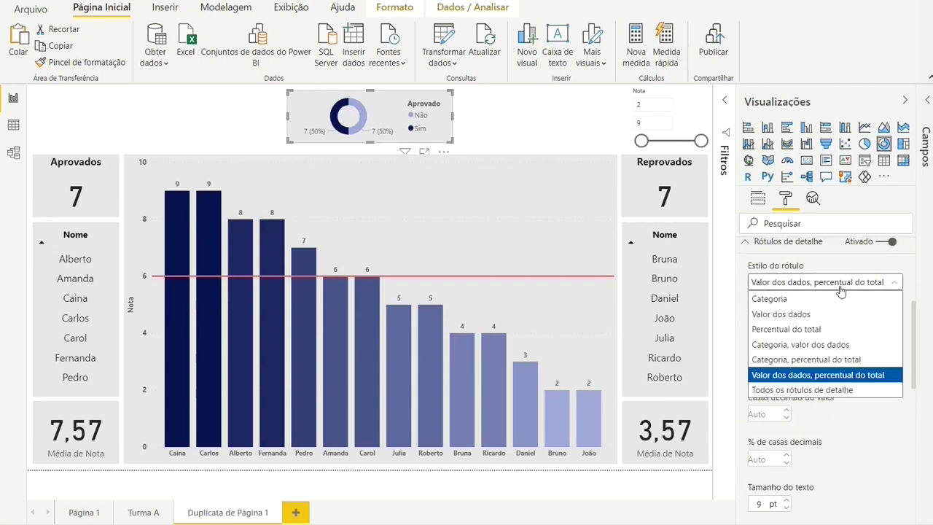
left_click(822, 330)
Step: Format the donut chart's detail labels in Segoe (Bold) at 10 pt
scroll(828, 350, "down", 3)
left_click(827, 436)
scroll(816, 393, "down", 1)
scroll(816, 365, "down", 5)
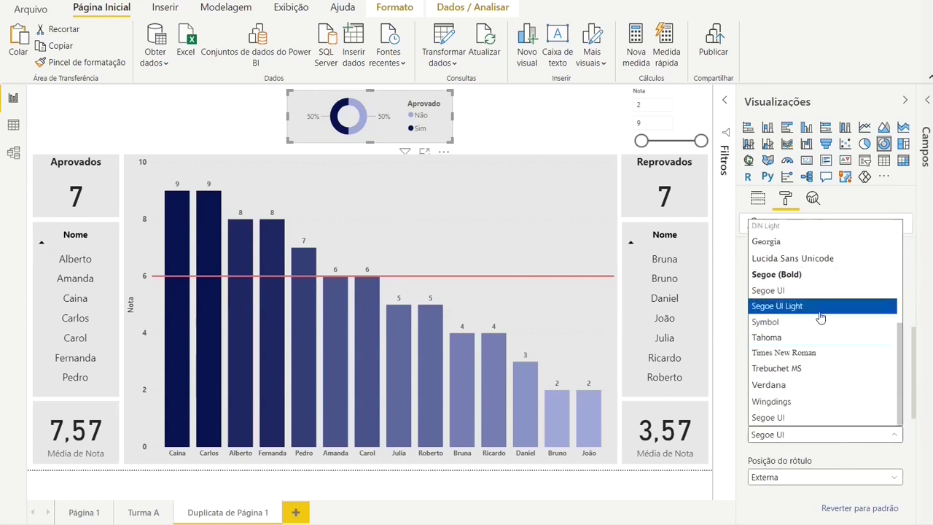
left_click(820, 277)
left_click(788, 386)
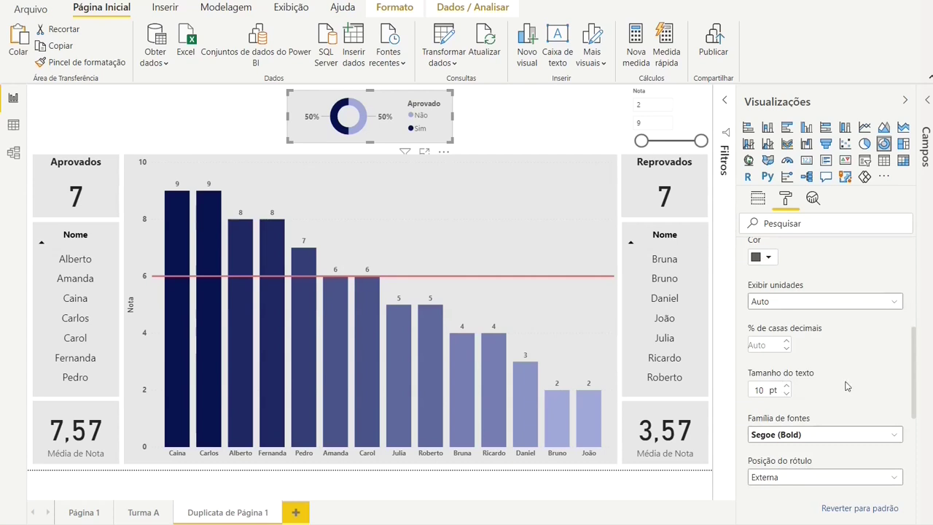
Step: Turn on the donut chart's shadow and stretch the chart slightly taller toward the column chart
scroll(804, 344, "up", 3)
left_click(745, 311)
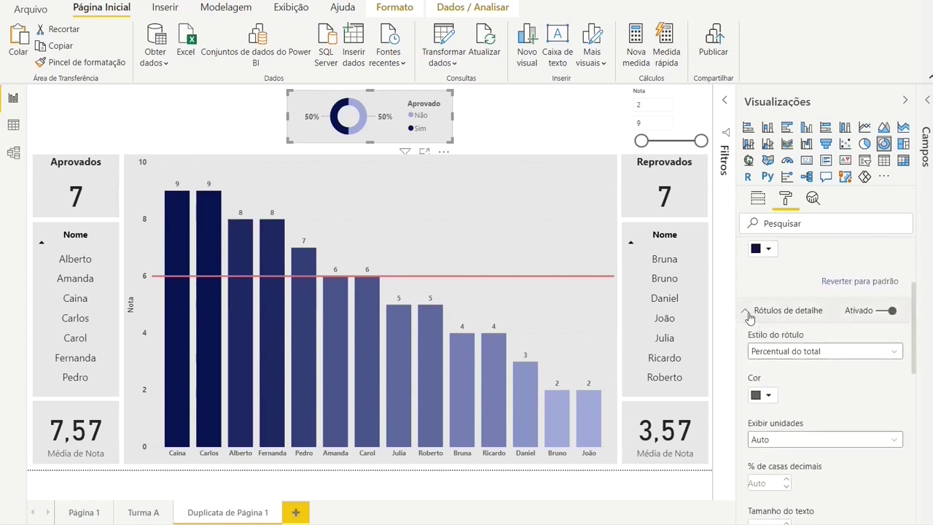
left_click(744, 389)
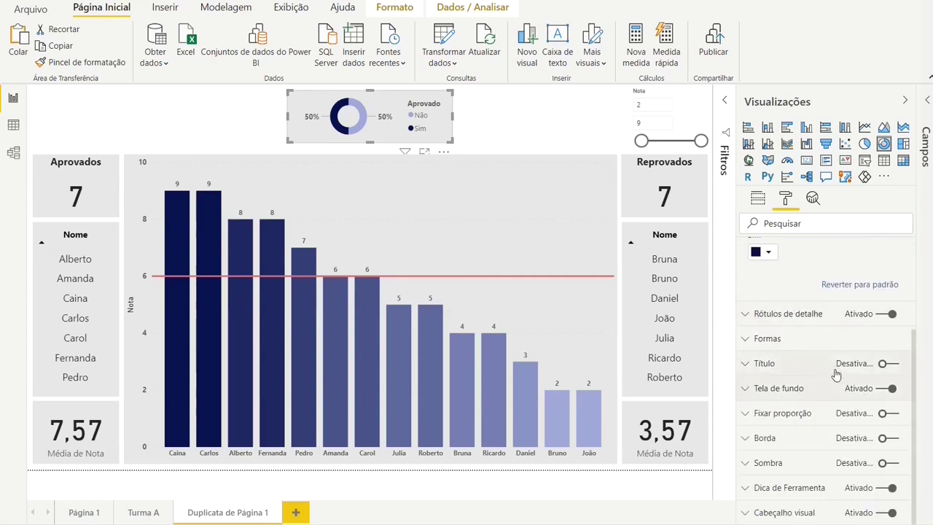
left_click(886, 463)
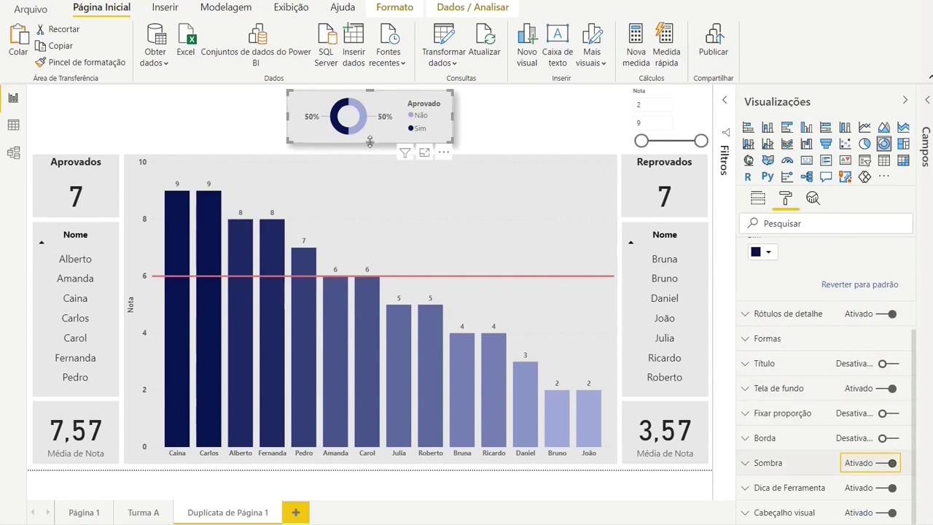
left_click_drag(371, 148, 372, 150)
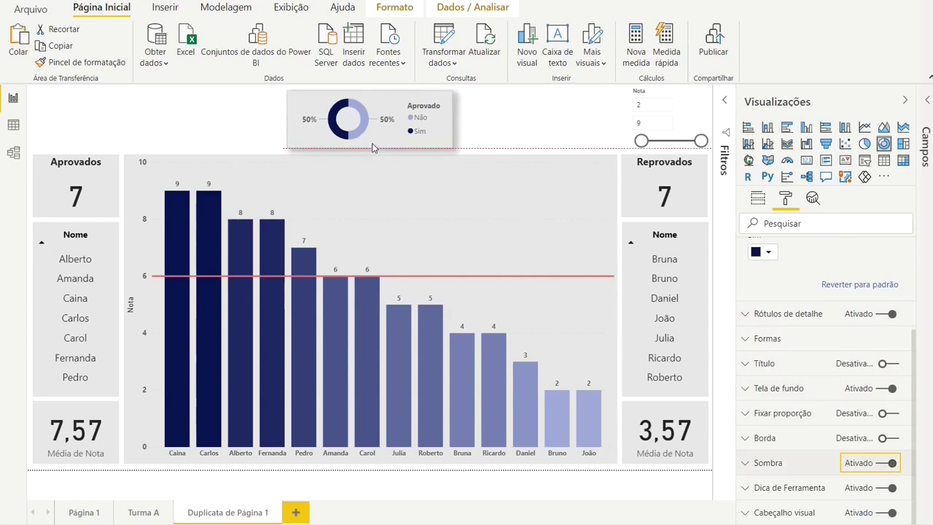
left_click(527, 115)
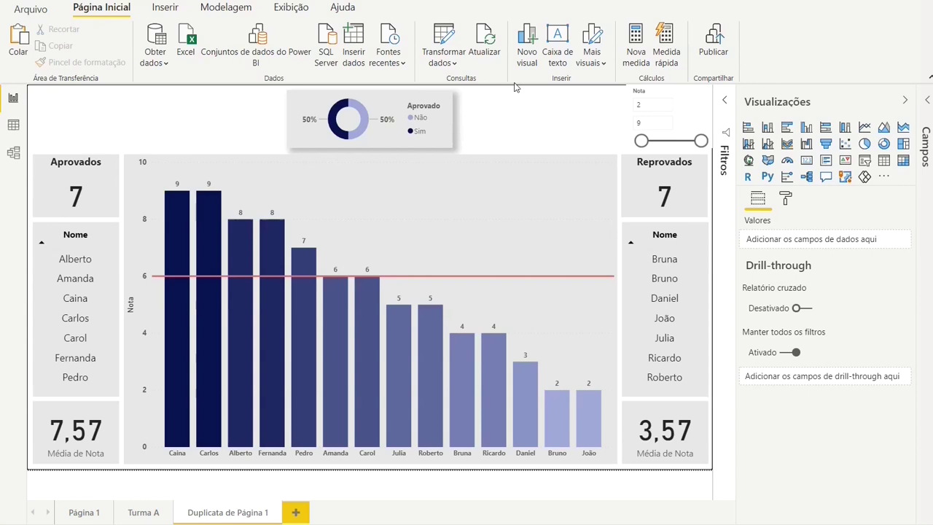
Step: Duplicate the Aprovados card, place the copy beside the donut chart, and trim its height to match the chart
left_click(105, 171)
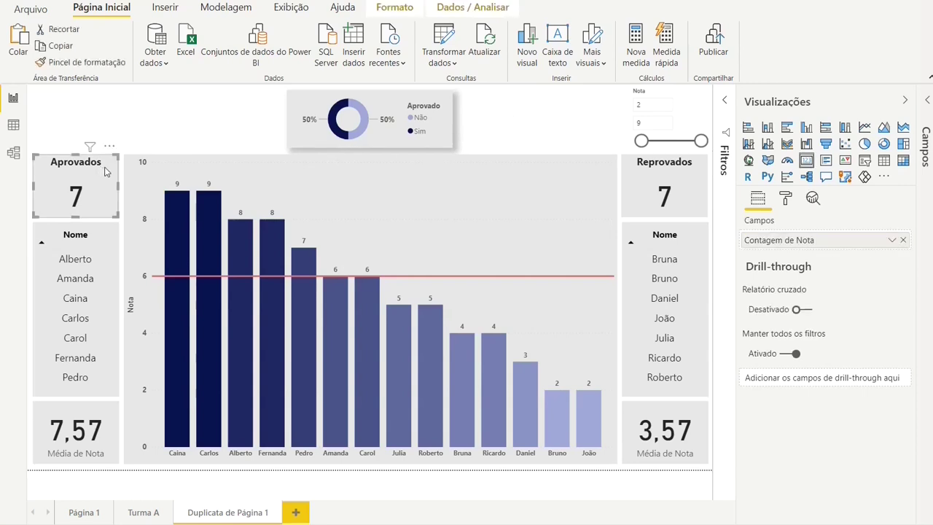
key("ctrl+c")
key("ctrl+v")
left_click_drag(107, 171, 259, 102)
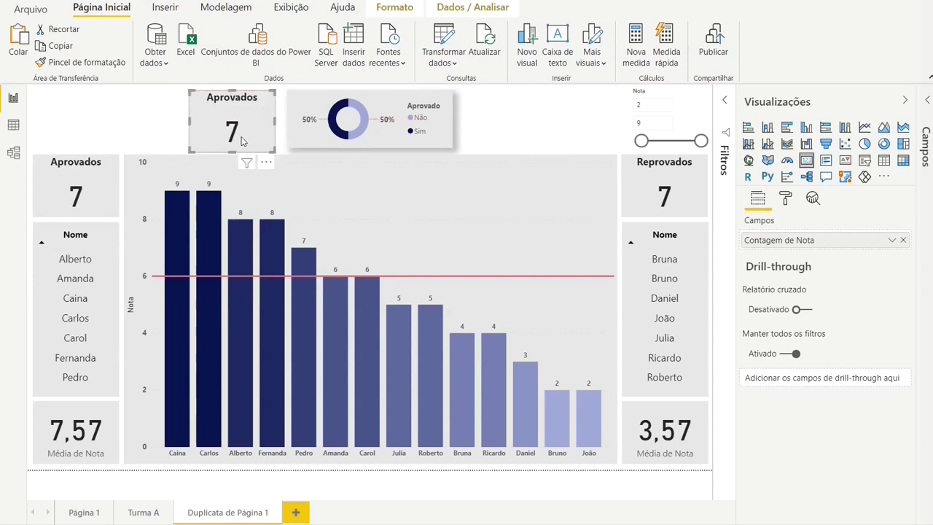
left_click_drag(232, 151, 234, 146)
left_click(233, 140)
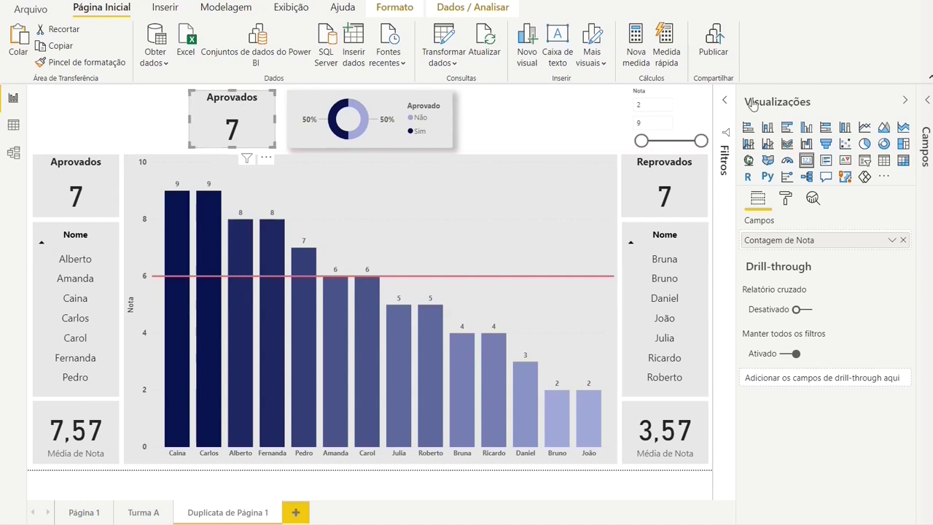
Step: Remove the Aprovado filter from the copied card beside the donut chart
left_click(726, 100)
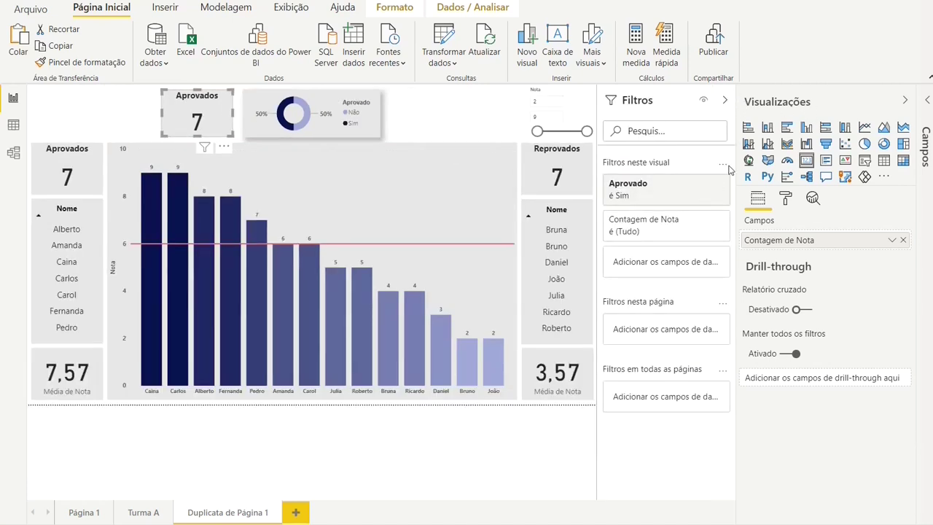
left_click(703, 183)
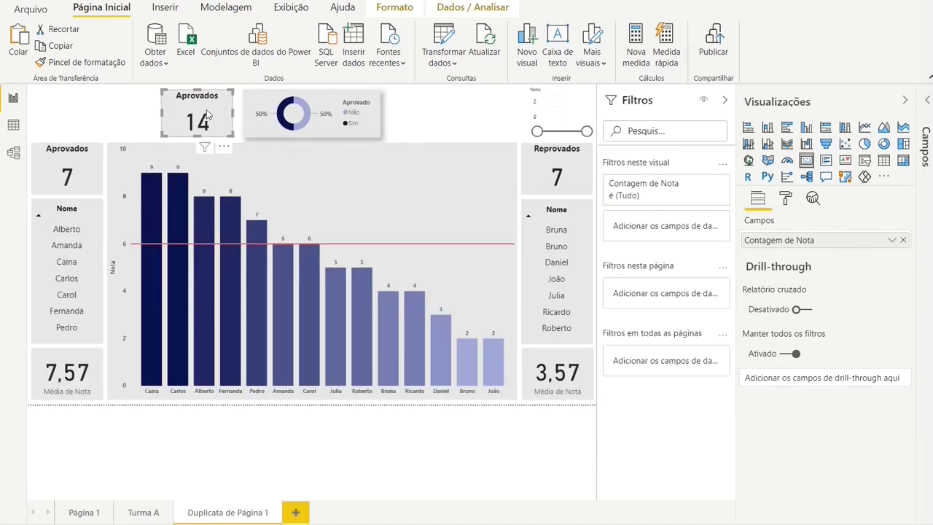
left_click(725, 100)
Step: Change the copied card's title text to Alunos
left_click(788, 201)
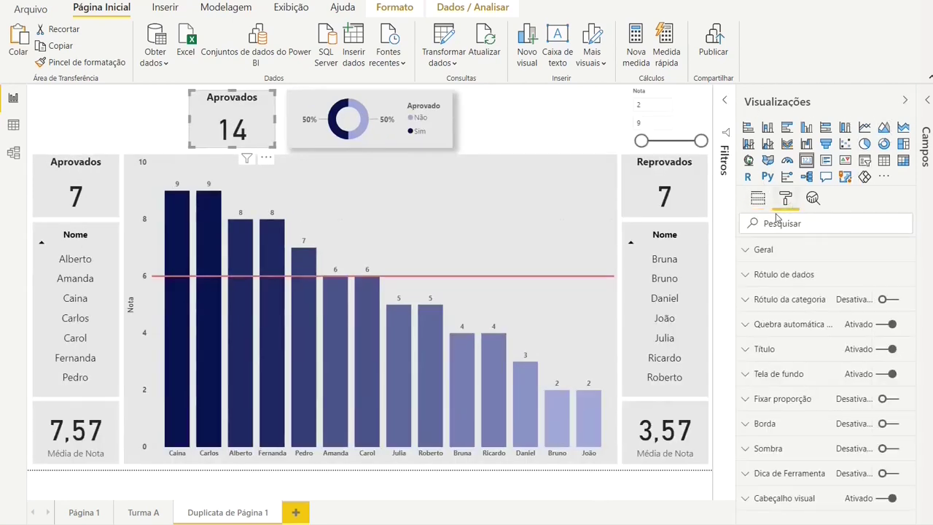
left_click(749, 350)
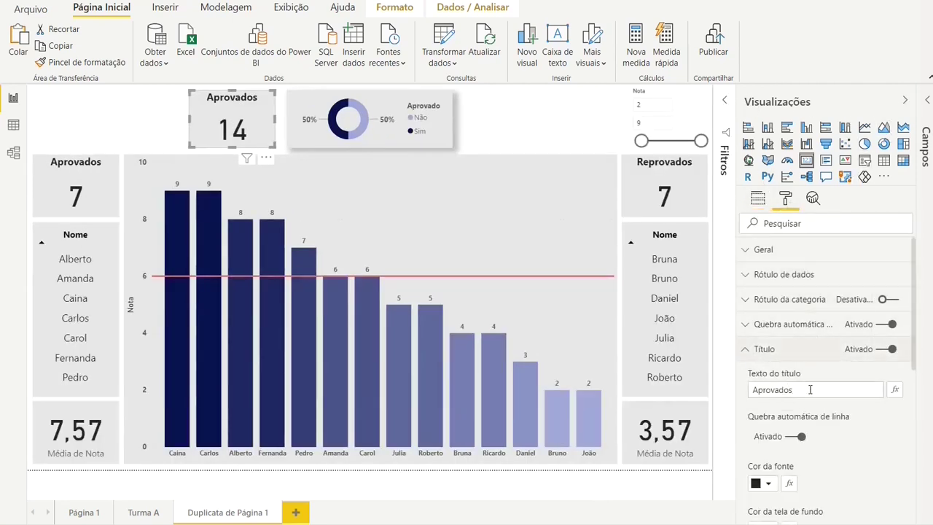
left_click_drag(798, 391, 729, 393)
type("Alunos")
left_click(749, 349)
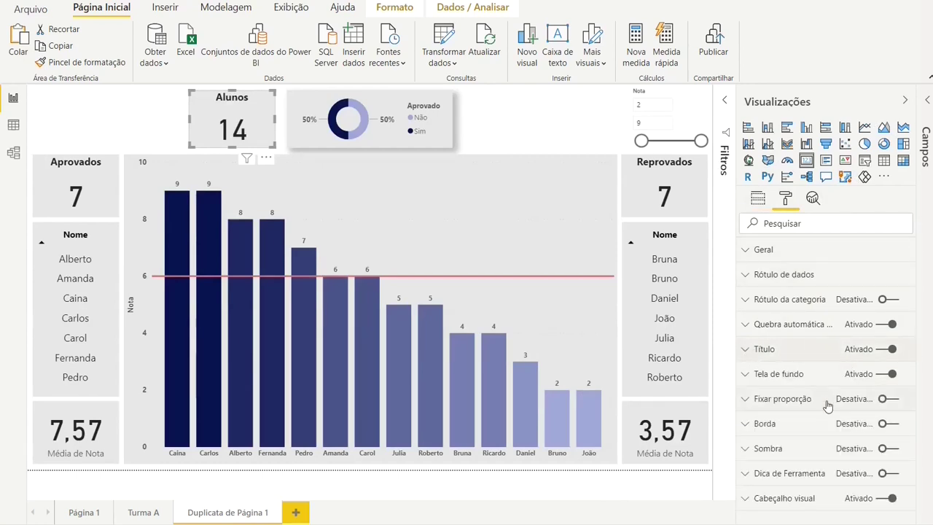
Step: Turn on the Alunos card's shadow and widen the card slightly toward the donut chart
left_click(884, 449)
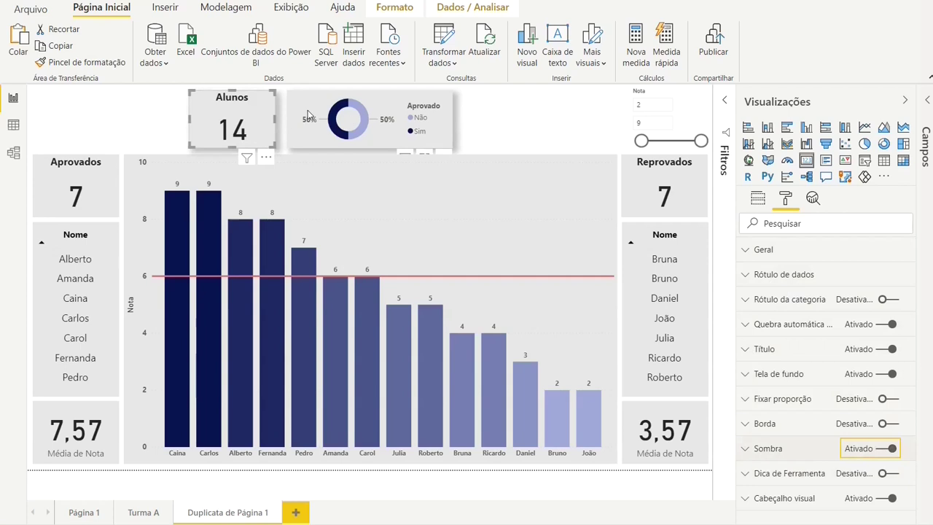
left_click_drag(277, 122, 279, 118)
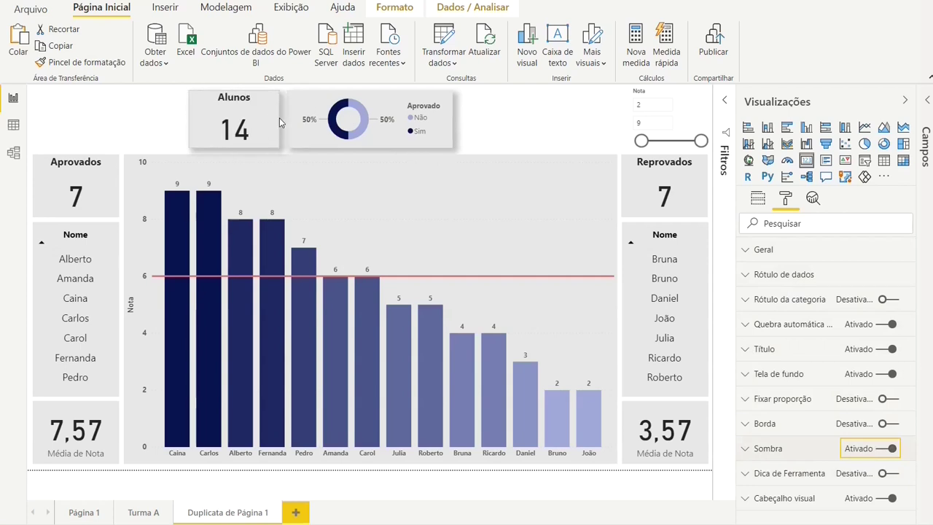
Step: Duplicate the Alunos card on the other side of the donut chart and switch the copy's Nota aggregation to Média
key("ctrl+c")
key("ctrl+v")
left_click_drag(285, 102, 536, 96)
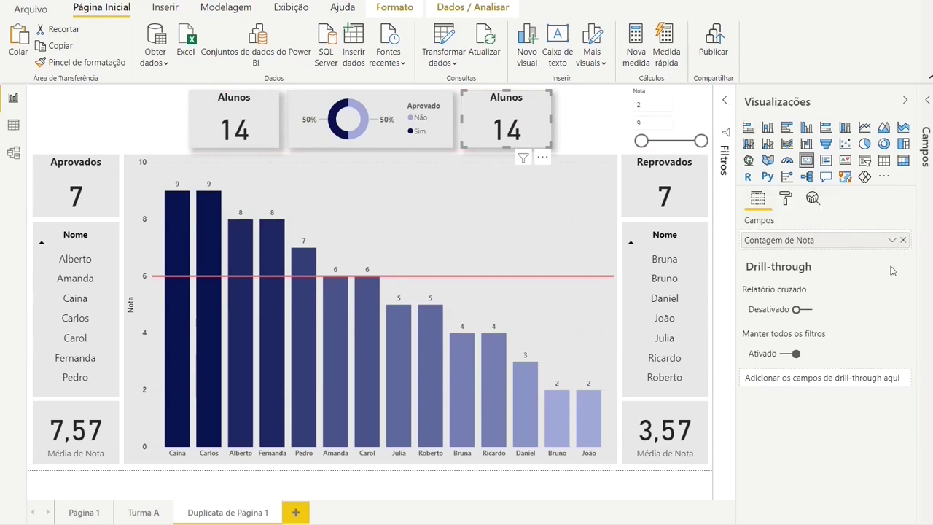
left_click(891, 241)
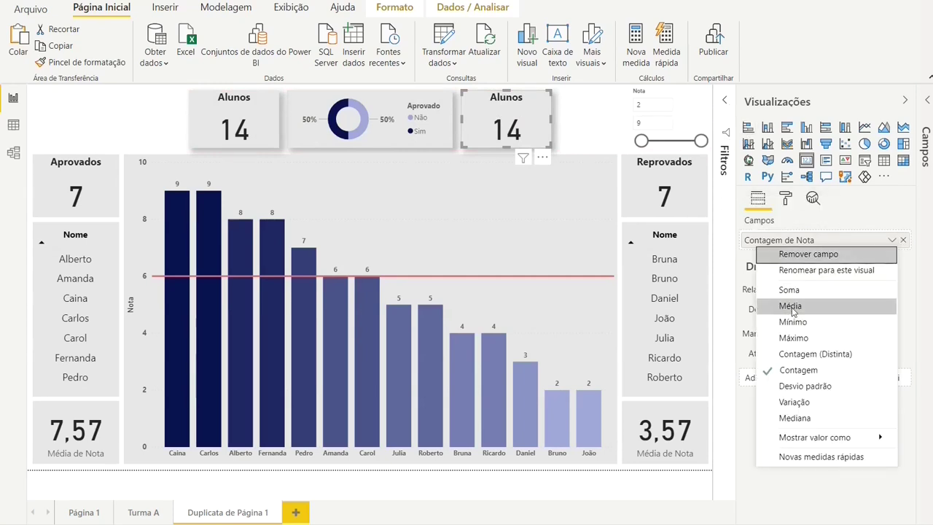
key("Escape")
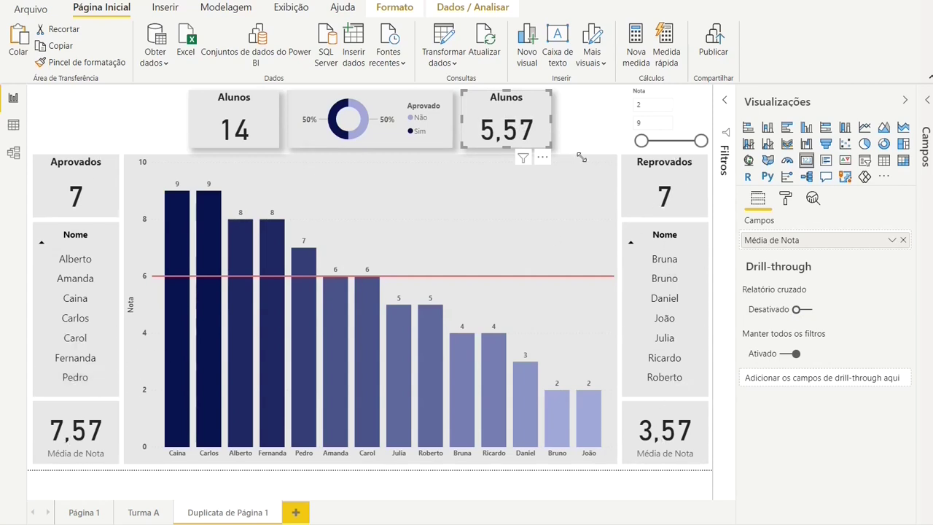
Step: Change the title text of the average grade card to Nota Média
left_click(786, 199)
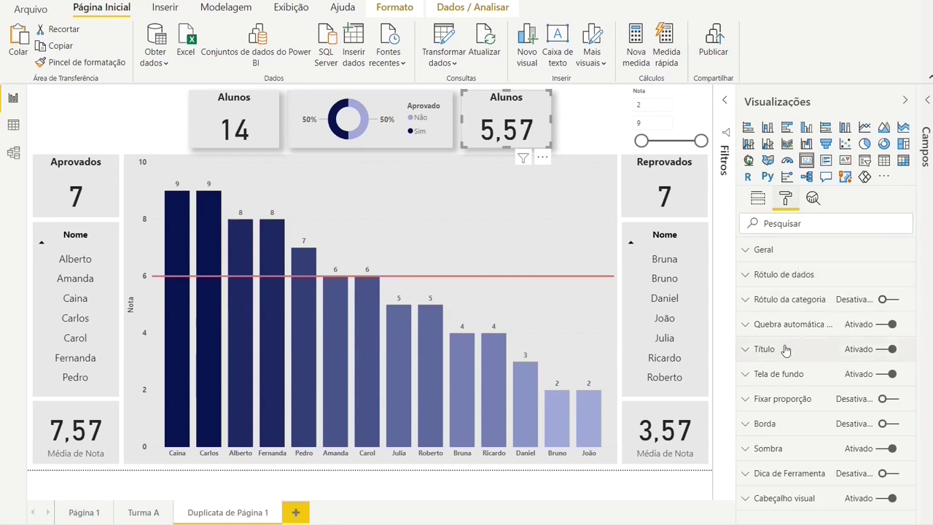
left_click(747, 350)
left_click(791, 389)
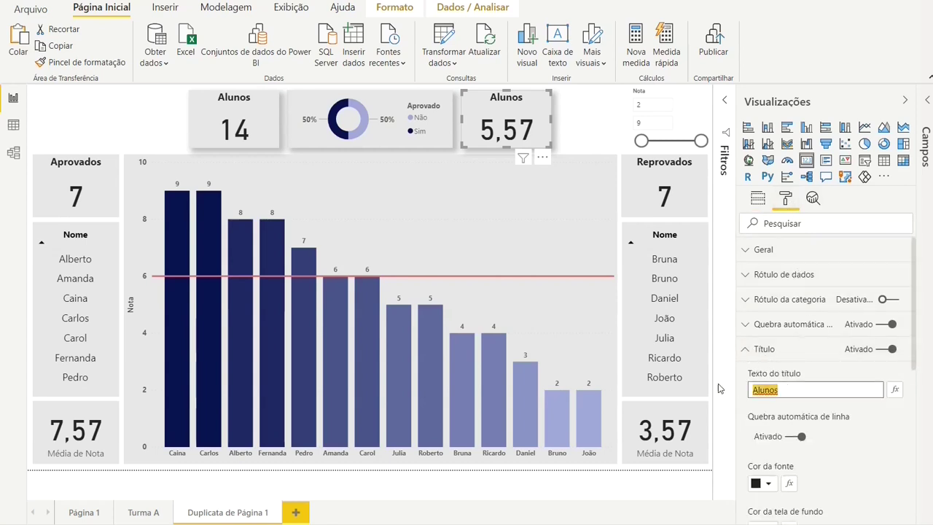
type("Nota Média")
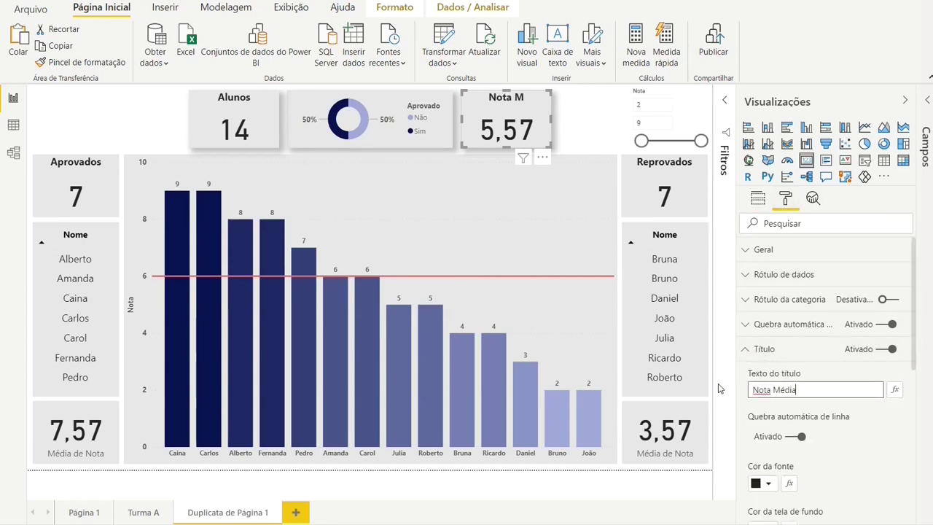
left_click(595, 134)
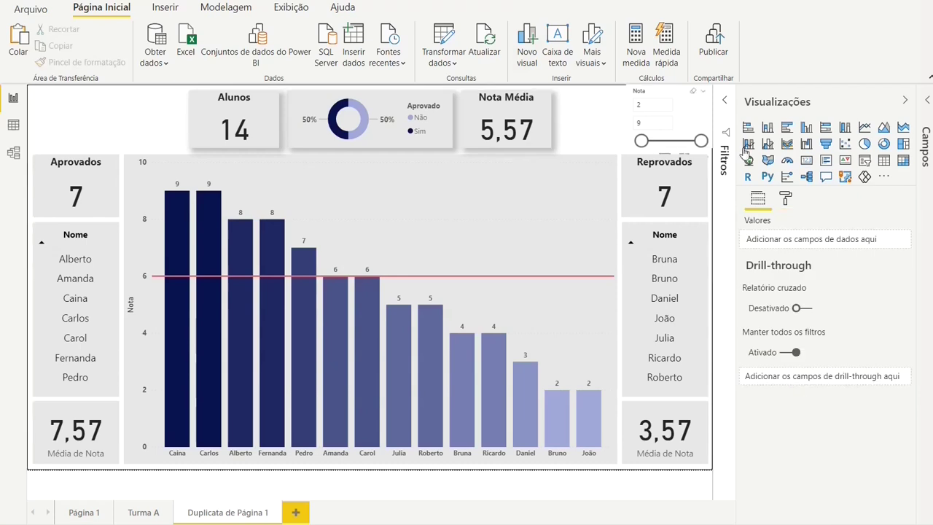
Step: Insert a text box in the page's empty upper corner and size it to fit beside the Alunos card
left_click(906, 102)
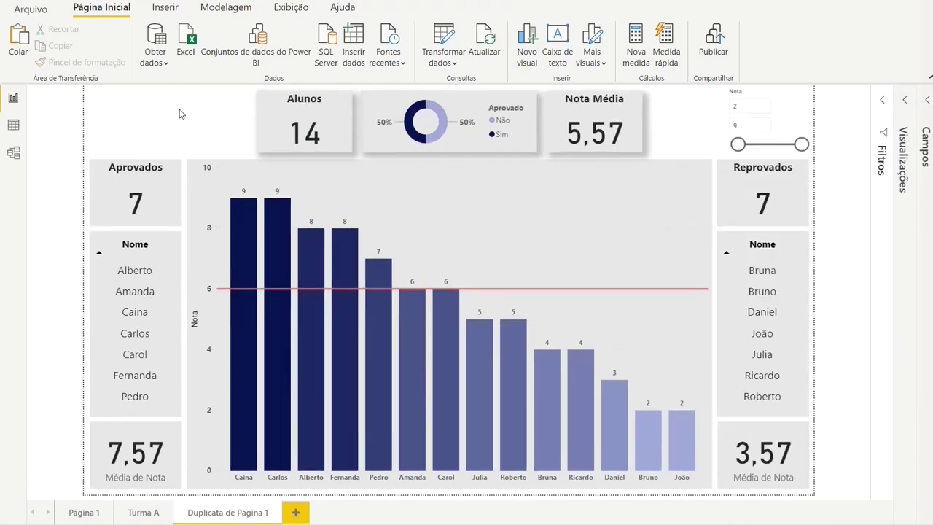
left_click(557, 46)
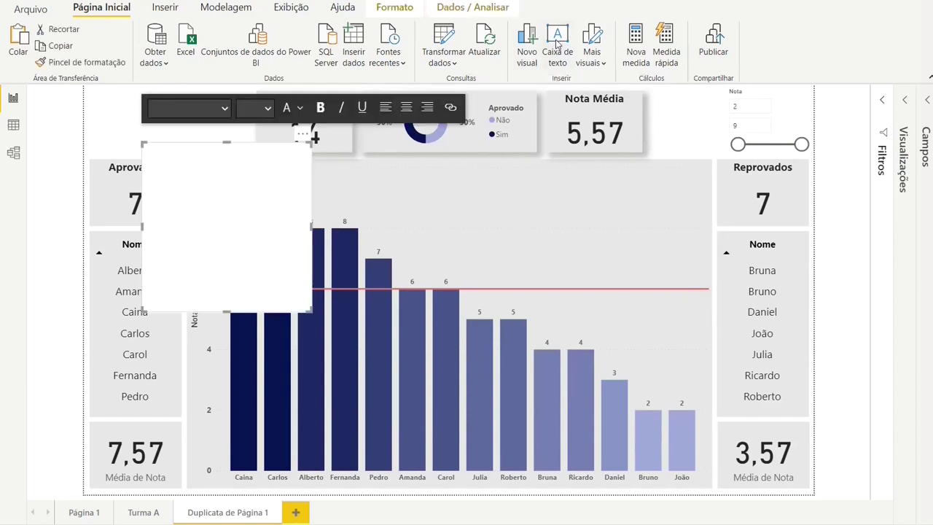
left_click_drag(171, 146, 122, 95)
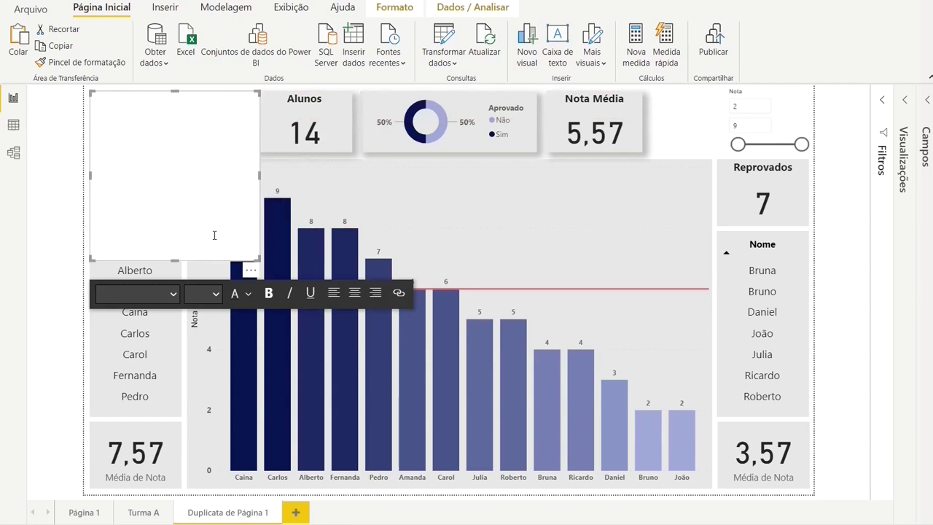
left_click_drag(260, 260, 245, 149)
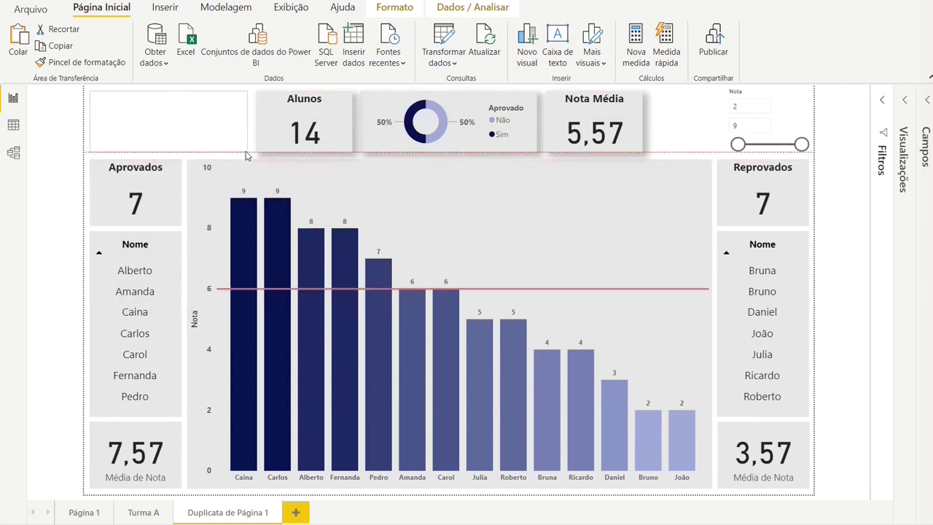
Step: Enter POWER BI BÁSICO TURMA A in the text box and make it bold and italic
left_click(208, 116)
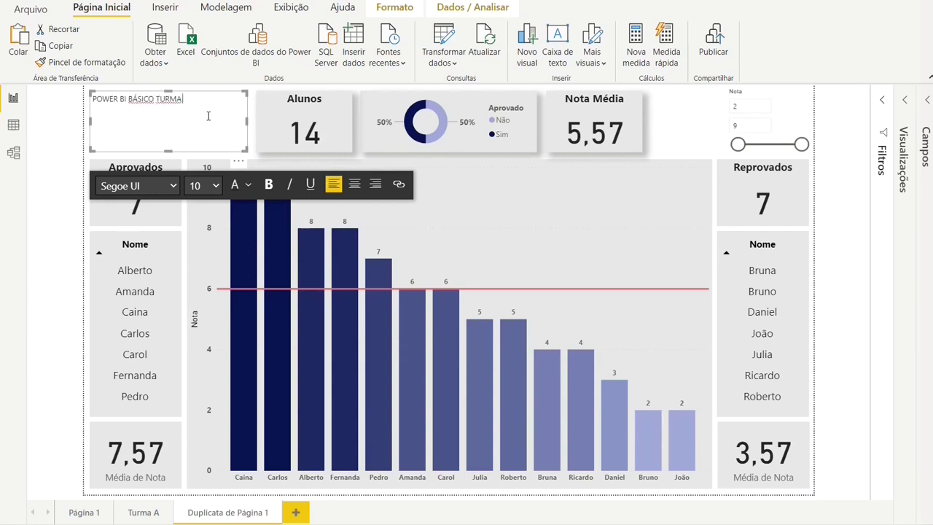
left_click_drag(200, 99, 113, 97)
left_click(268, 184)
left_click(290, 184)
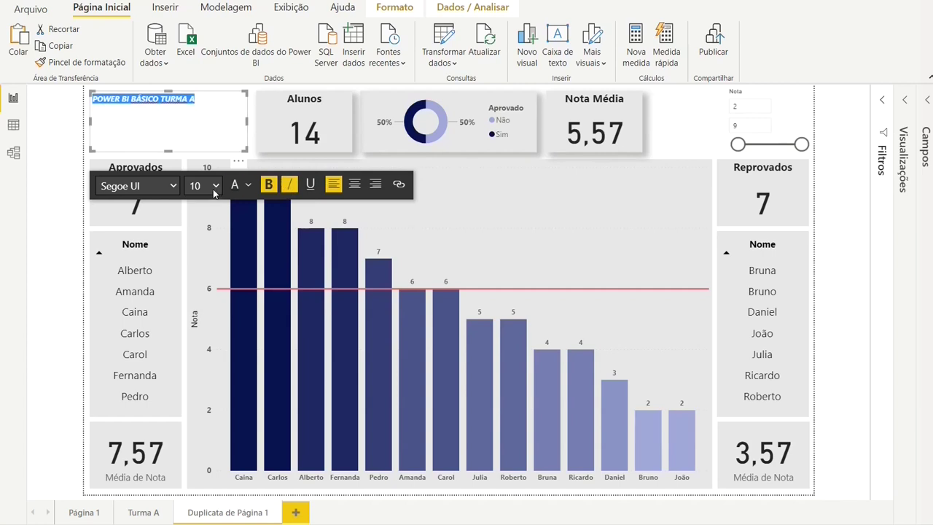
Step: Set the text box heading to 18 pt and center it horizontally
left_click(215, 187)
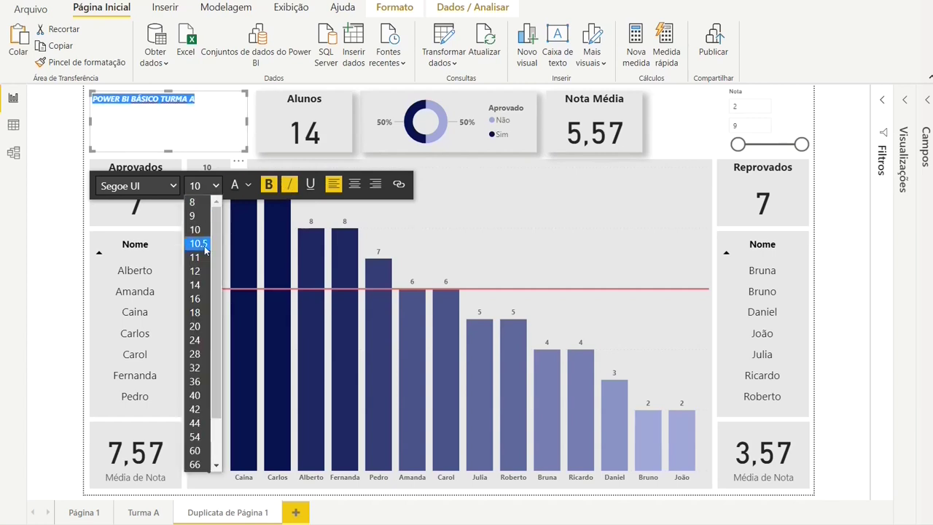
left_click(203, 299)
left_click(215, 186)
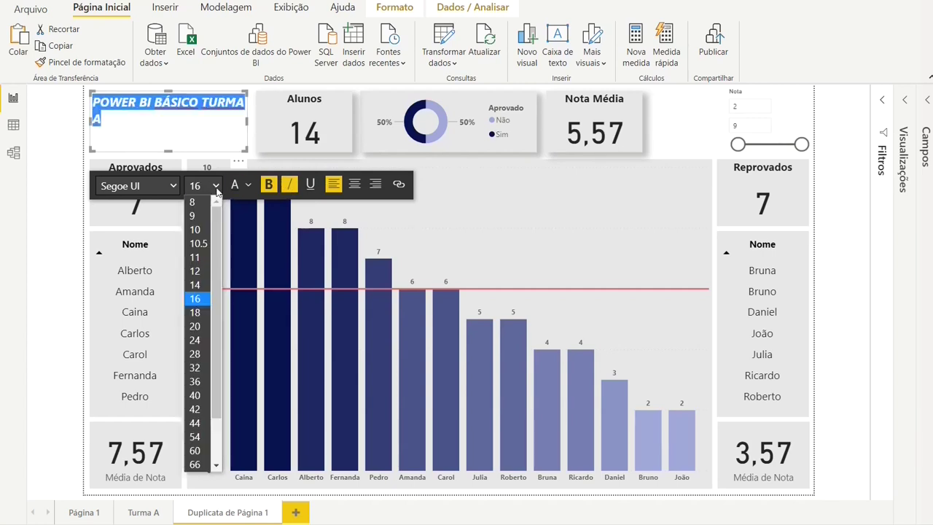
left_click(198, 324)
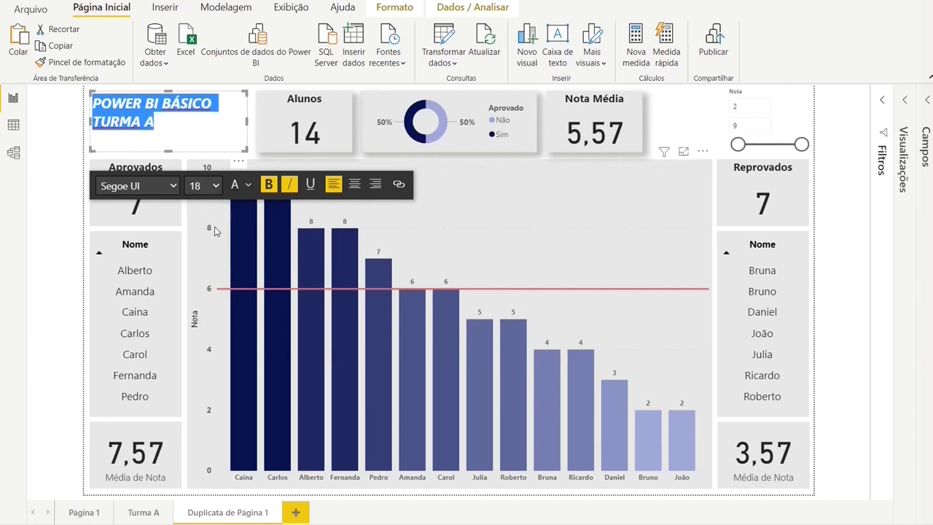
left_click(354, 184)
left_click(155, 113)
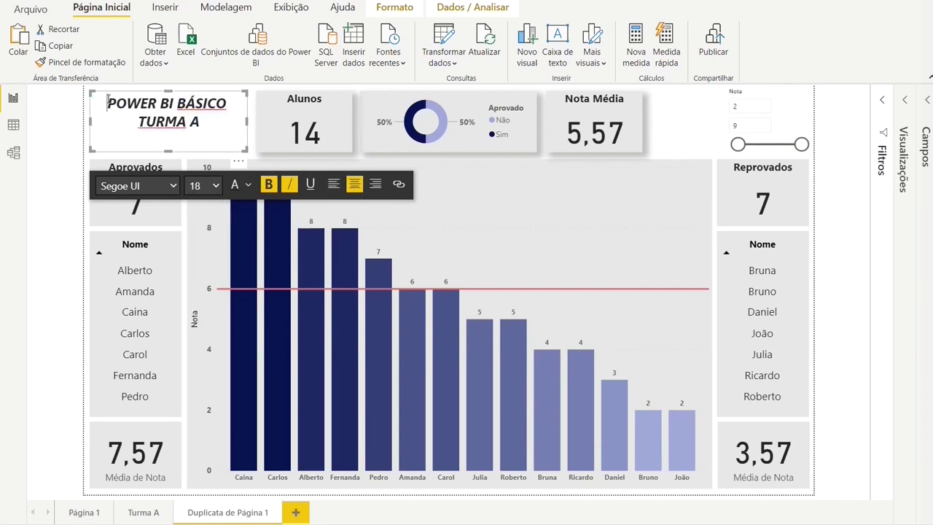
Step: Give the heading text box the light gray background of the other visuals and turn on its shadow
left_click(905, 102)
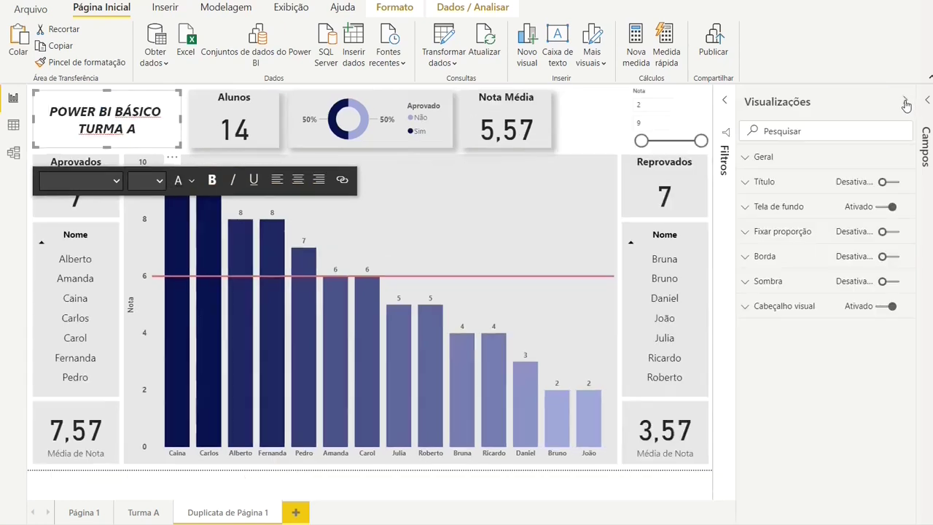
left_click(745, 207)
left_click(769, 249)
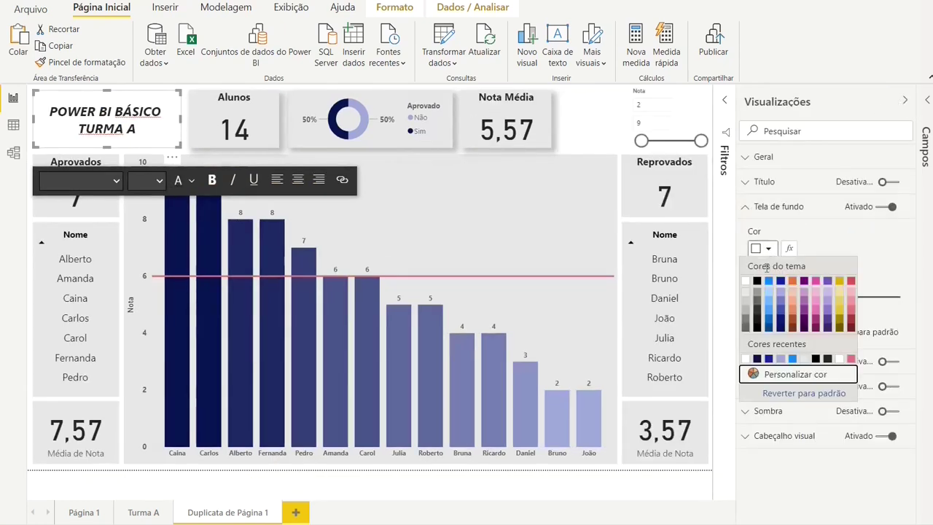
left_click(746, 301)
left_click(884, 412)
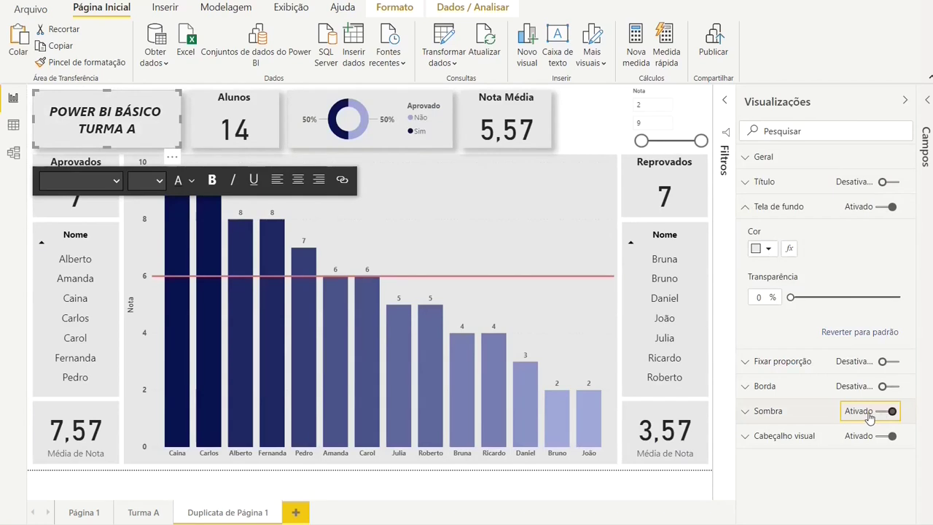
Step: Turn off the slider control and the slicer header of the Nota slicer
left_click(598, 115)
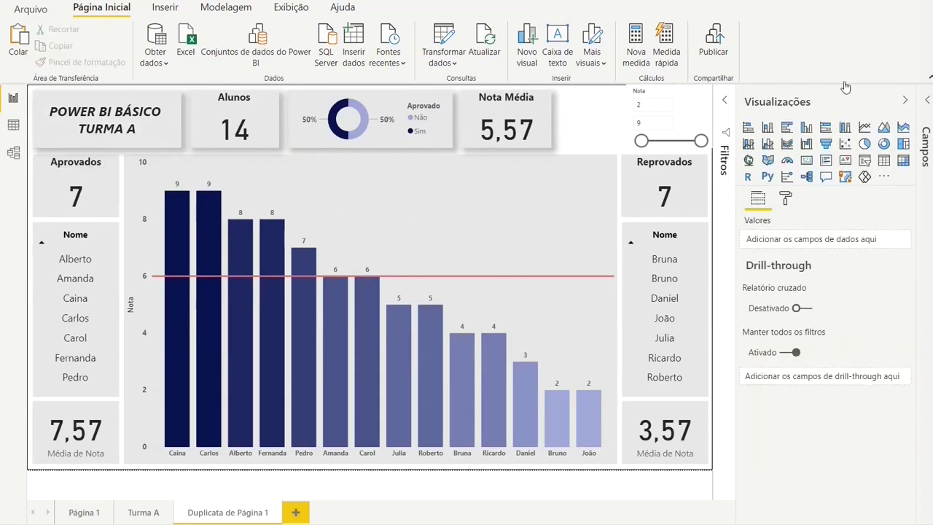
left_click(905, 100)
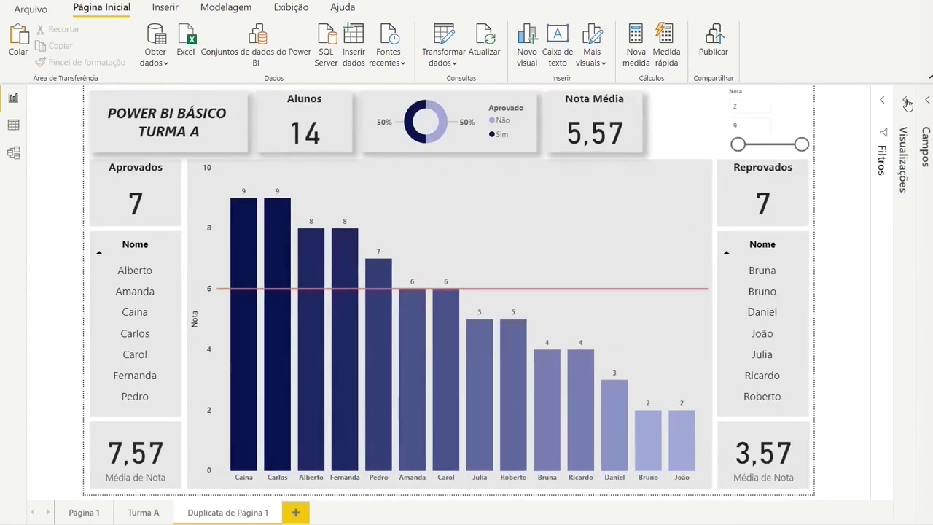
left_click(766, 150)
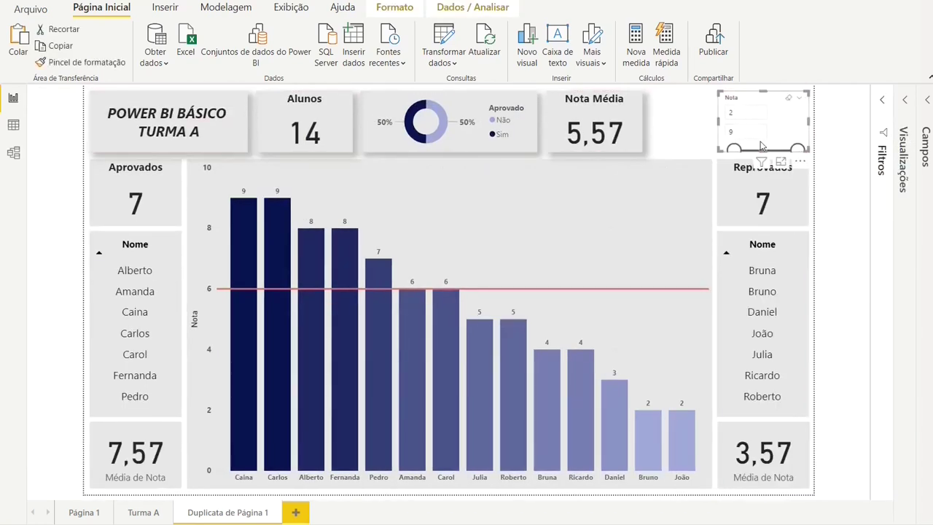
left_click(904, 102)
left_click(785, 198)
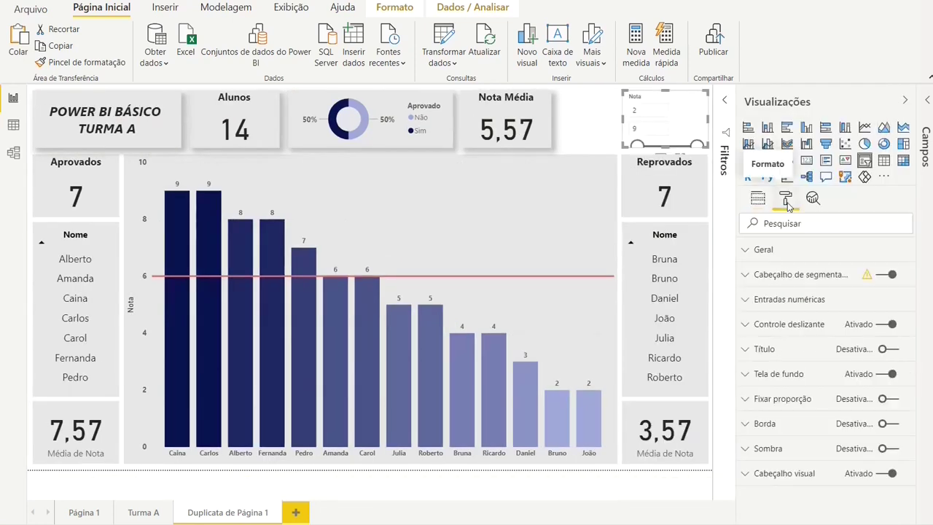
left_click(889, 325)
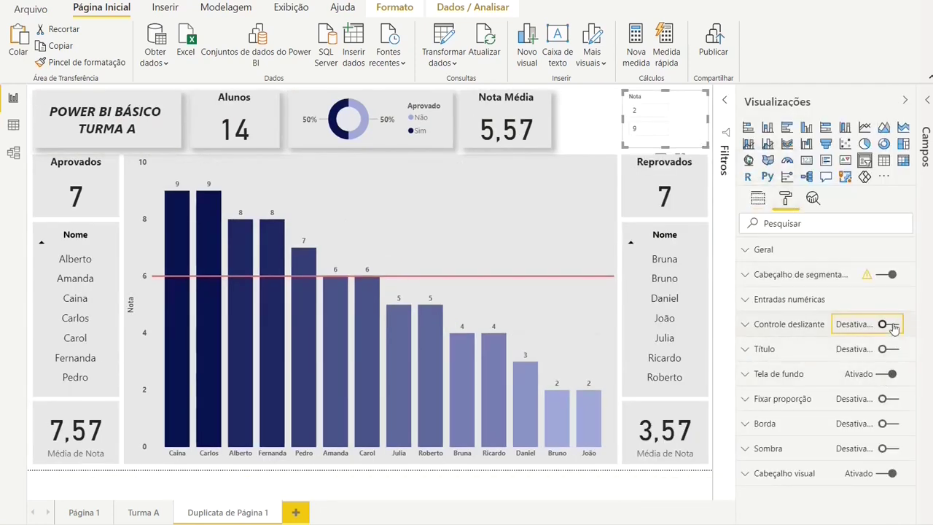
left_click(891, 274)
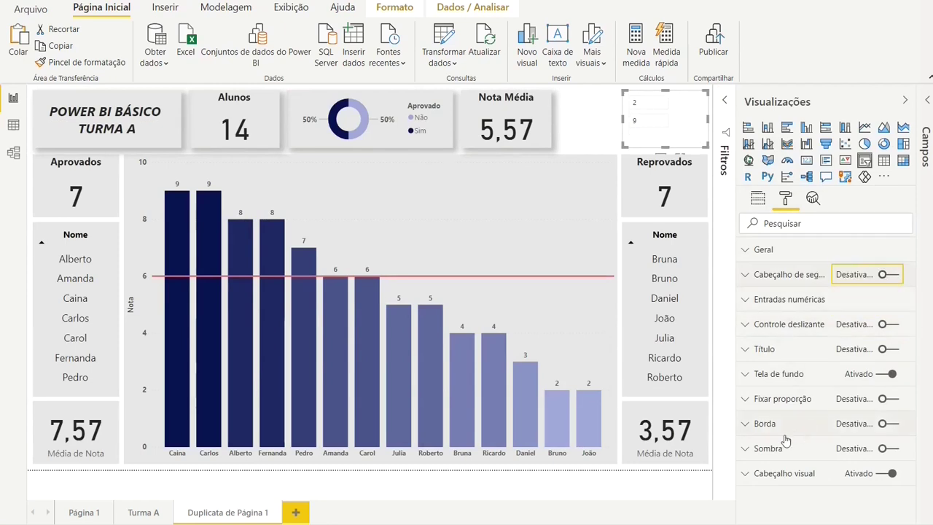
Step: Turn on the Nota slicer's shadow and give it the light gray background of the other visuals
left_click(887, 448)
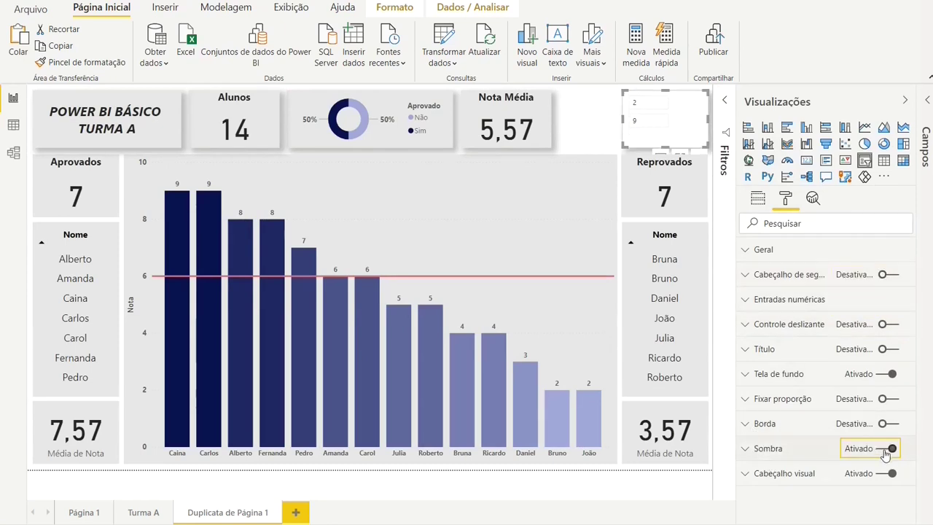
left_click(751, 373)
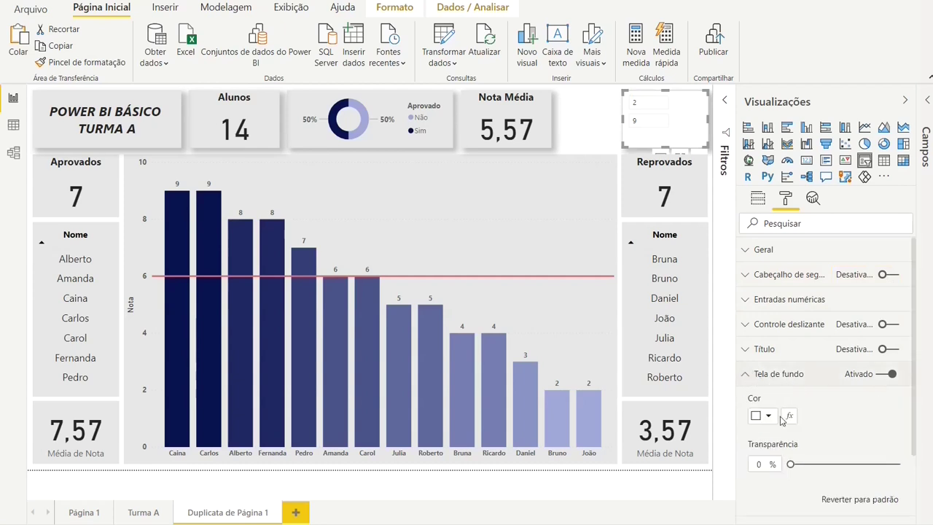
left_click(766, 417)
left_click(745, 458)
Step: Narrow the Nota slicer to about half its width and set its numeric inputs to Segoe (Bold) at 11 pt
left_click_drag(627, 118, 659, 121)
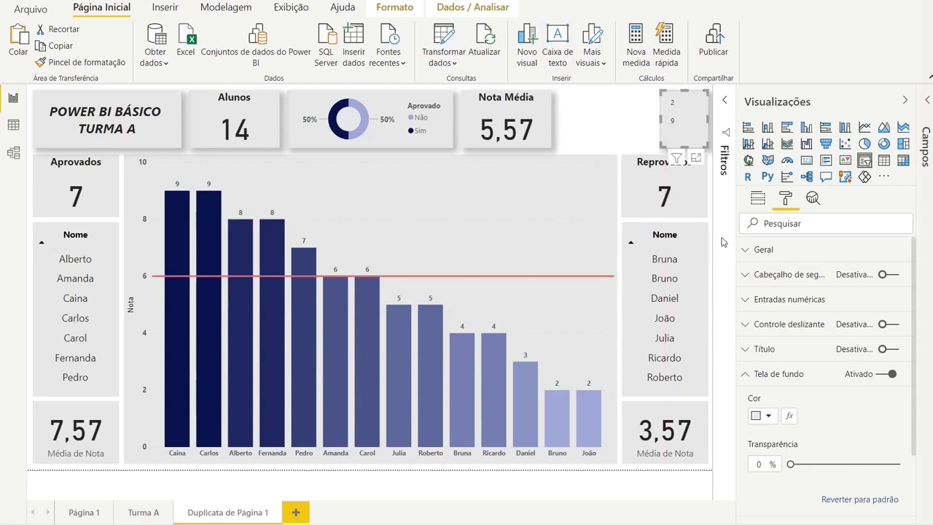
left_click(749, 301)
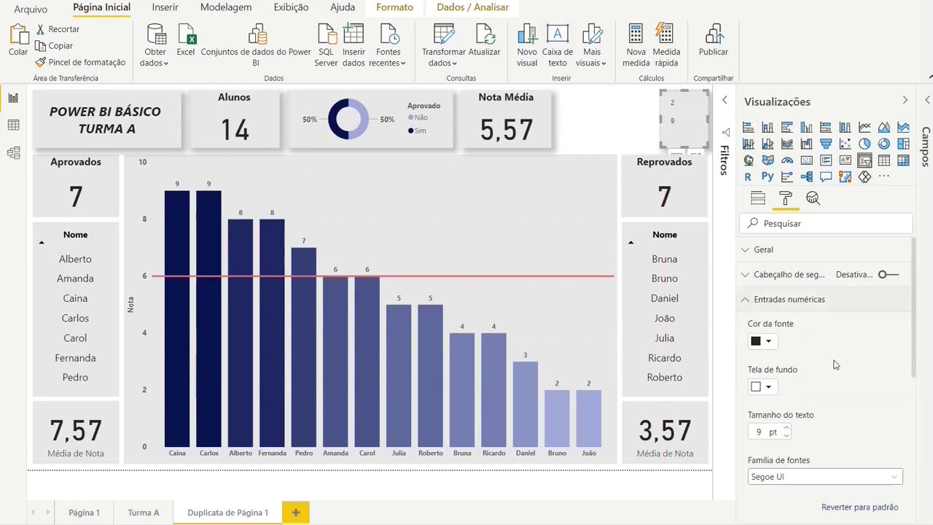
left_click(824, 478)
scroll(828, 393, "down", 5)
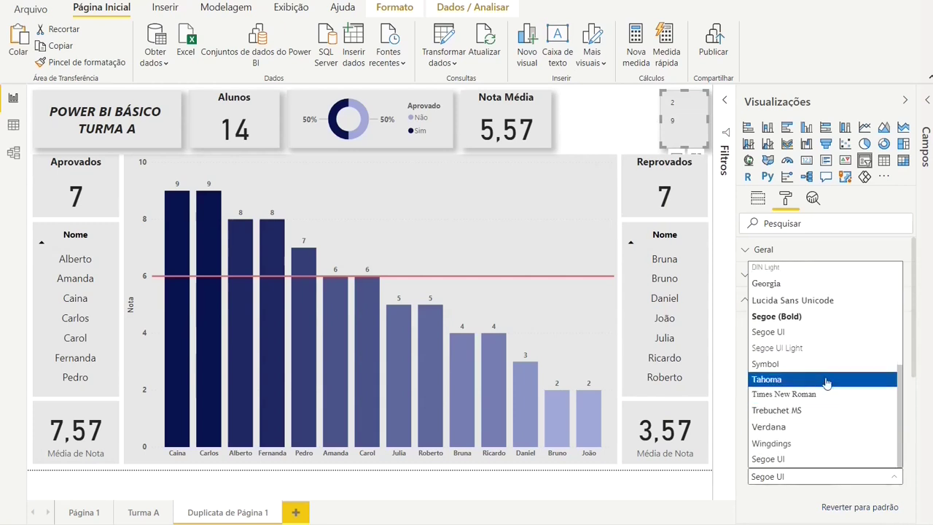
left_click(831, 316)
left_click(787, 428)
left_click(786, 428)
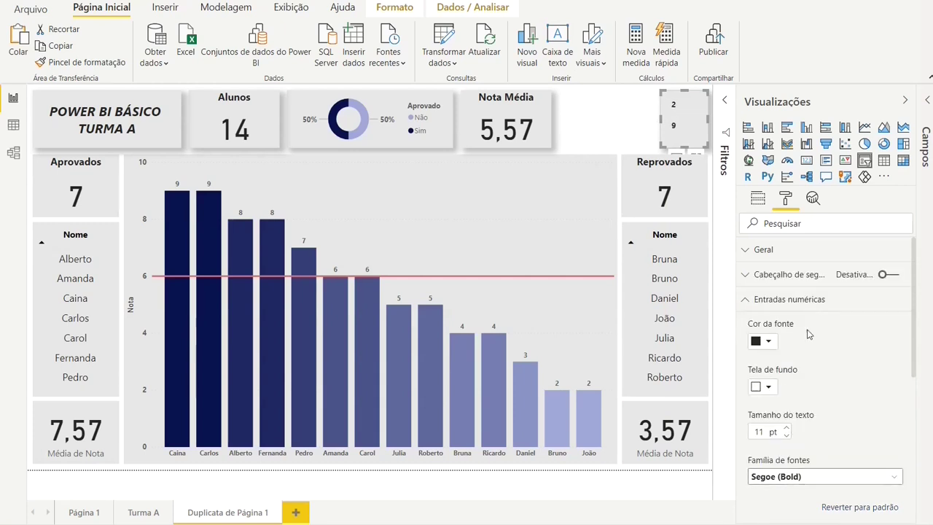
Step: Set the Nota slicer's range from 0 to 10 and shift the slicer slightly inward from the page edge
left_click(674, 104)
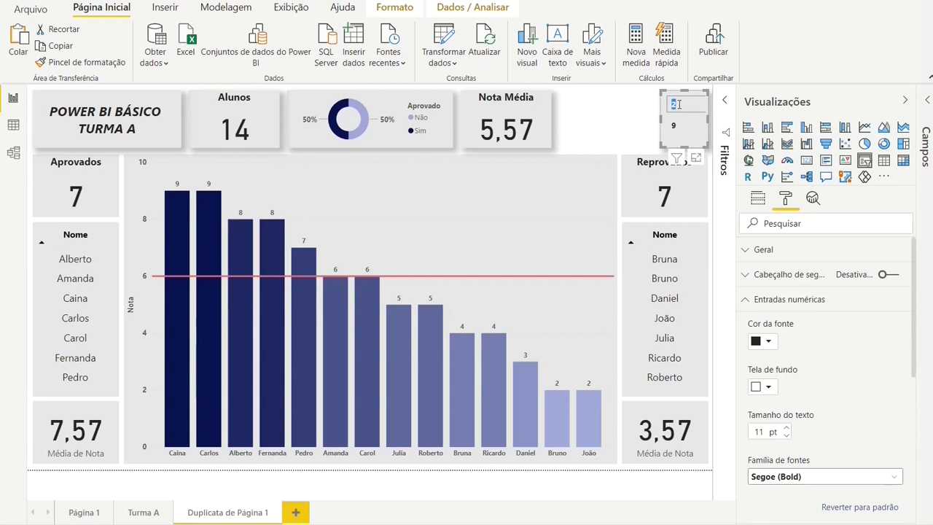
type("0")
key("Return")
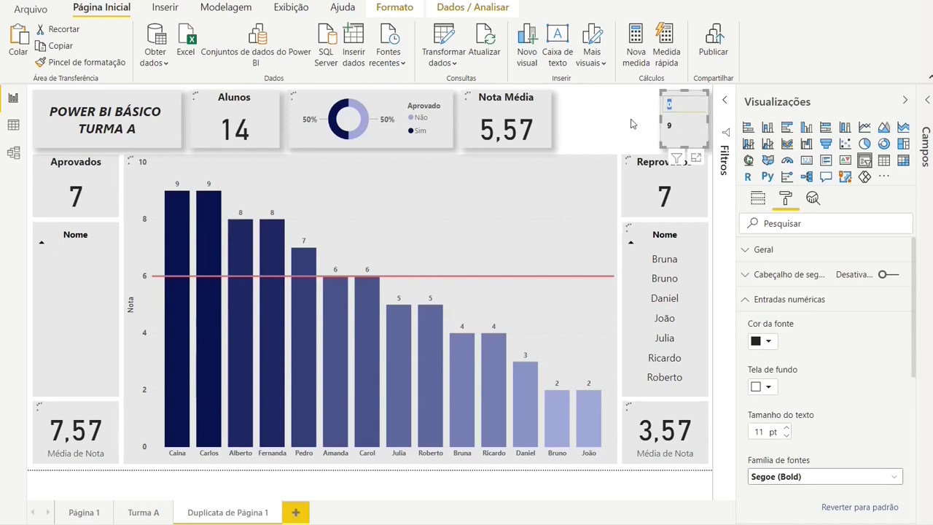
left_click(631, 124)
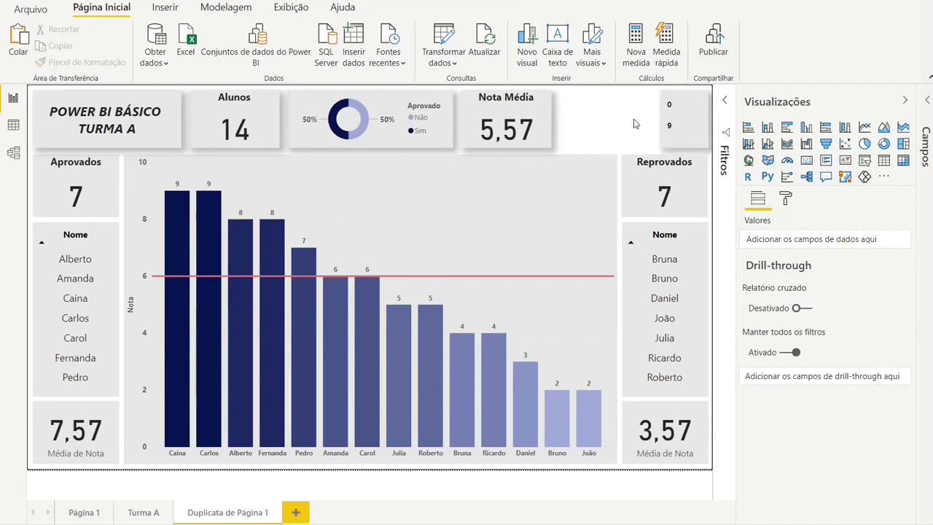
left_click(685, 125)
type("10")
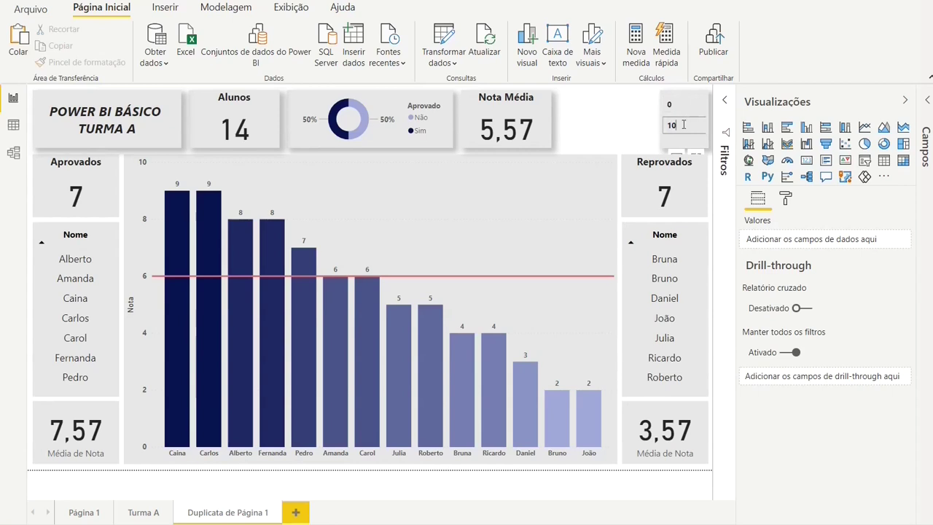
left_click(623, 126)
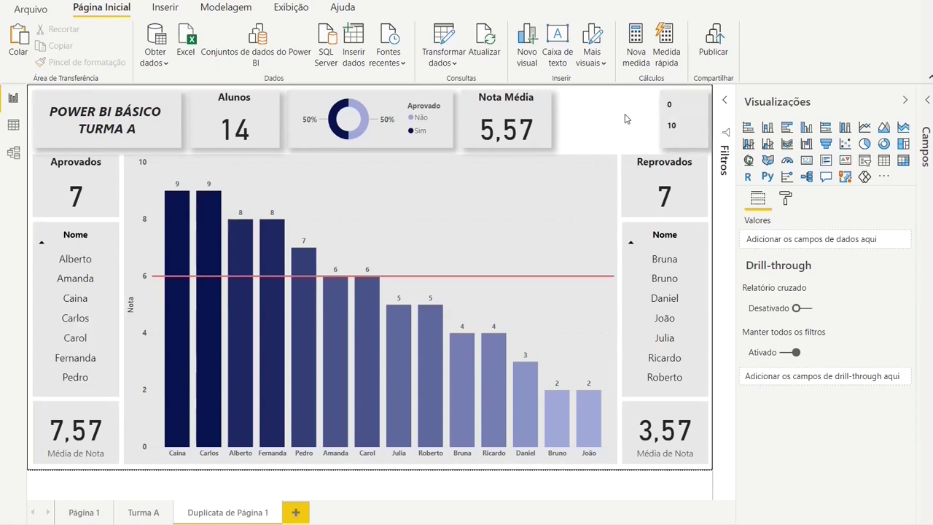
left_click(690, 99)
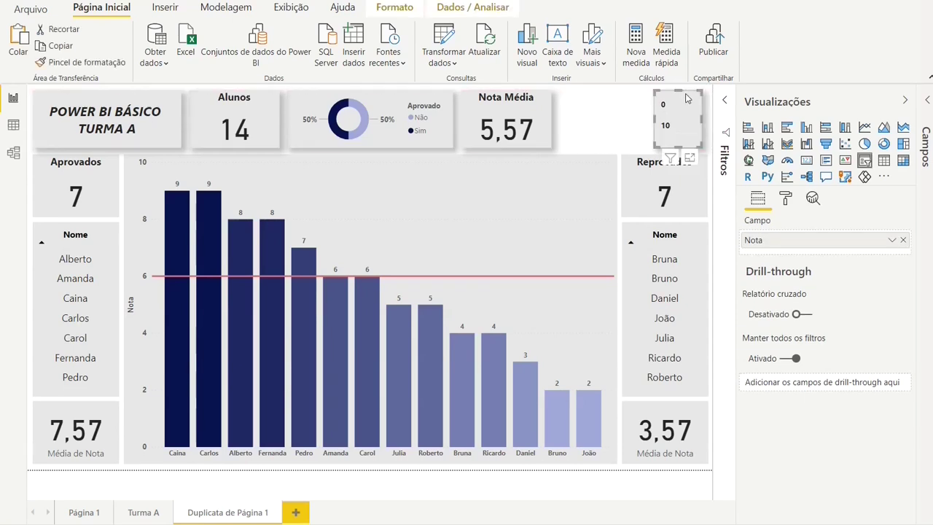
Step: Duplicate the heading text box and fit the copy between the Nota Média card and the Nota slicer
left_click(904, 100)
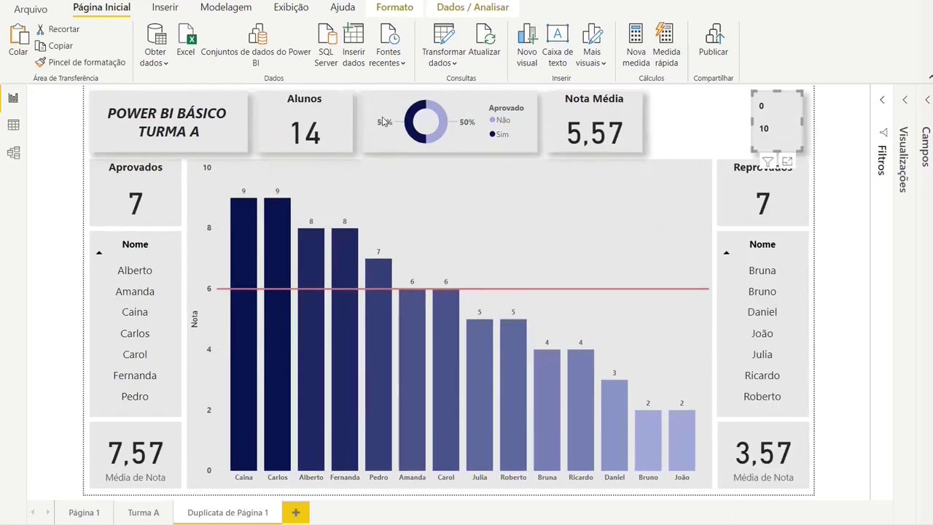
left_click(219, 102)
left_click(222, 90)
left_click(221, 93)
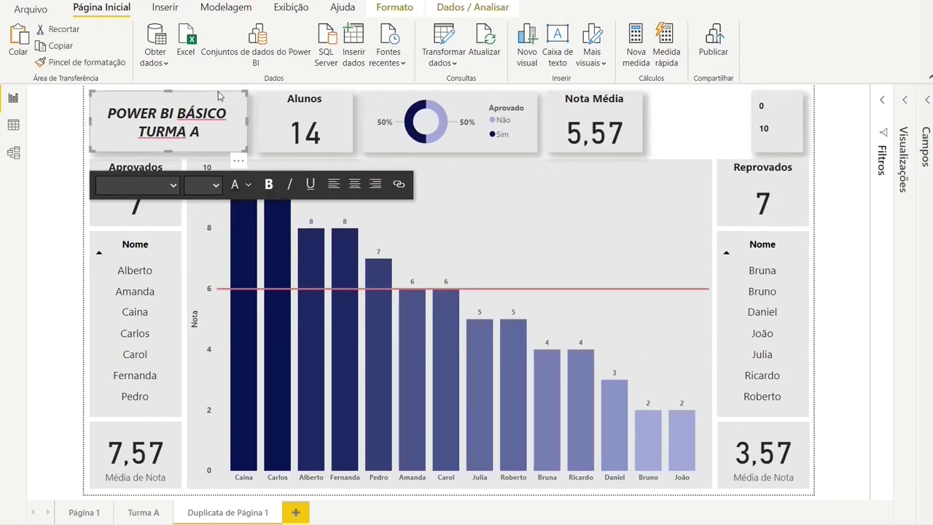
left_click_drag(217, 96, 706, 95)
left_click_drag(594, 121, 651, 122)
Step: Set all the text in the copied text box to 14 pt and remove its italics
left_click(711, 137)
key("ctrl+a")
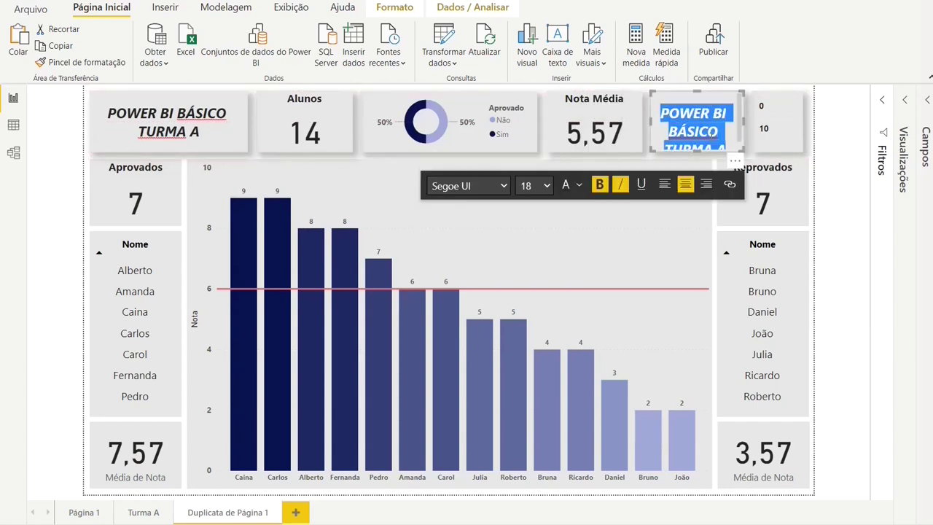
left_click(539, 185)
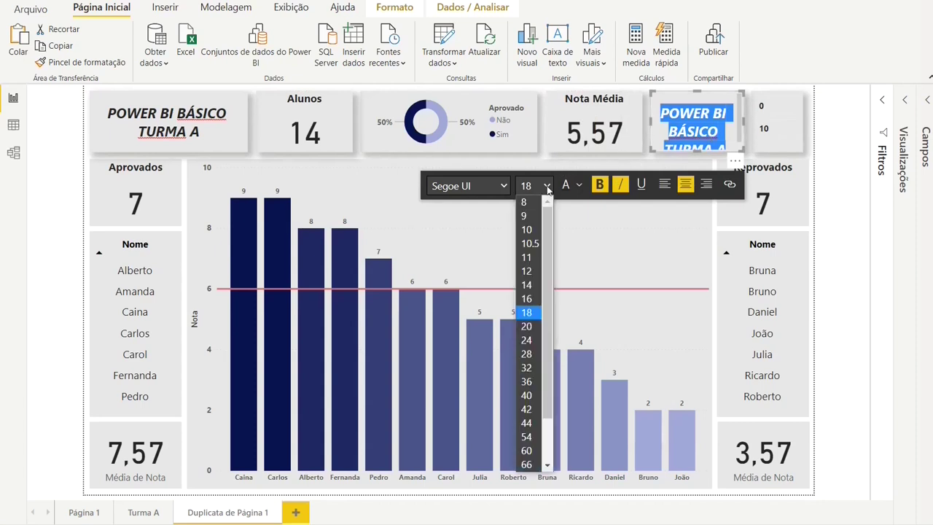
left_click(535, 285)
left_click(620, 185)
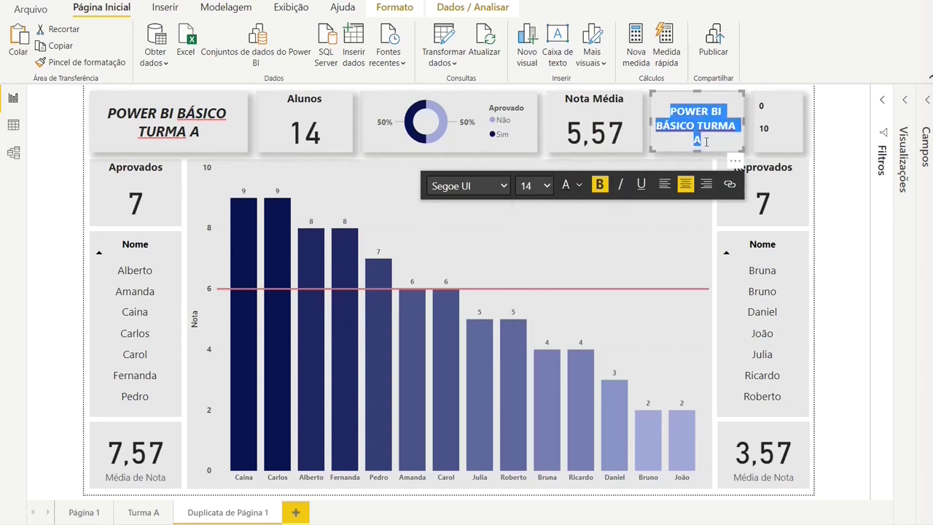
Step: Replace the copied text box's content with Exibindo notas entre:
type("eXtr")
key("BackSpace")
key("BackSpace")
key("BackSpace")
key("BackSpace")
type("Exibin")
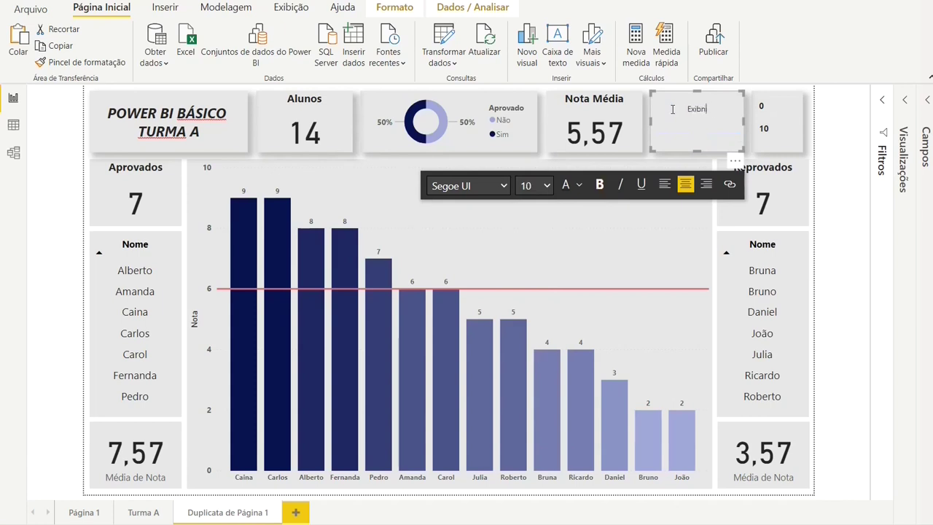
type("do notas entre:")
Step: Make the Exibindo notas entre: label bold at 14 pt, and compare the finished page with the Turma A page
left_click_drag(733, 108, 661, 108)
left_click(600, 186)
left_click(538, 185)
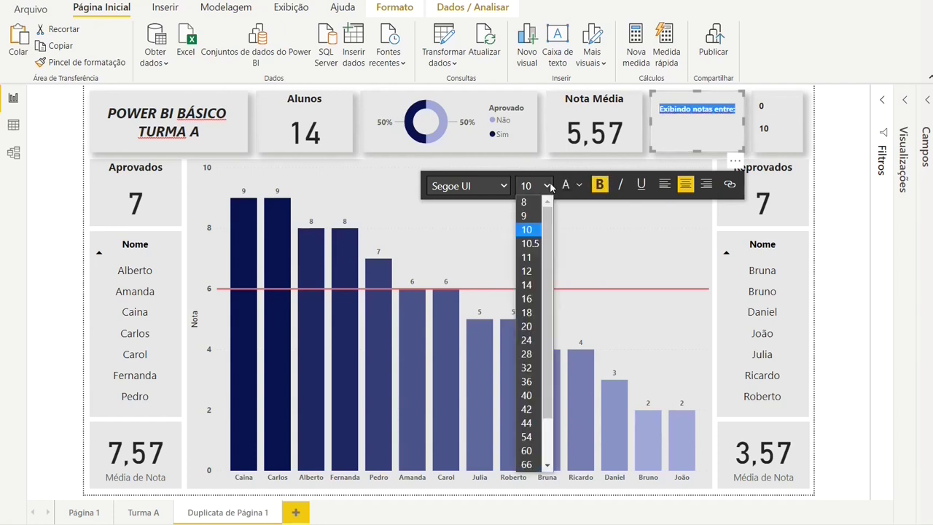
left_click(530, 289)
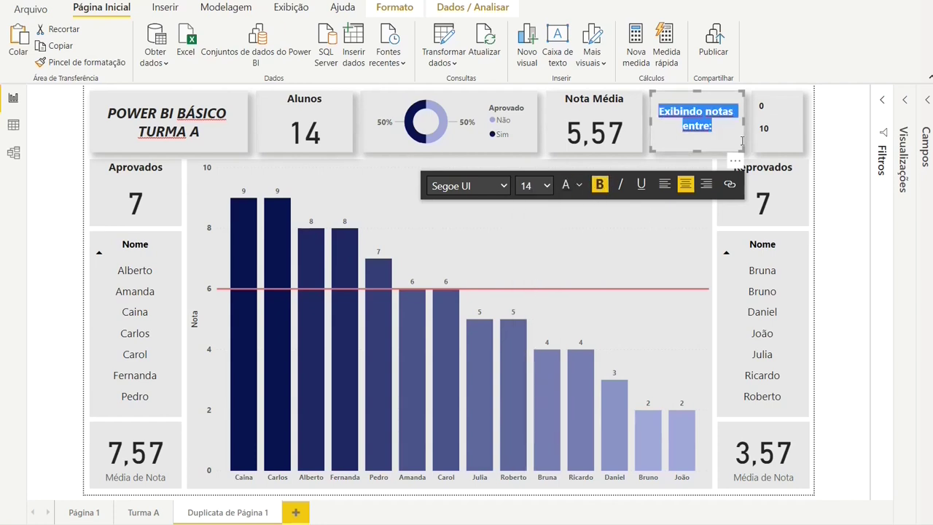
left_click(729, 127)
left_click(696, 208)
left_click(839, 252)
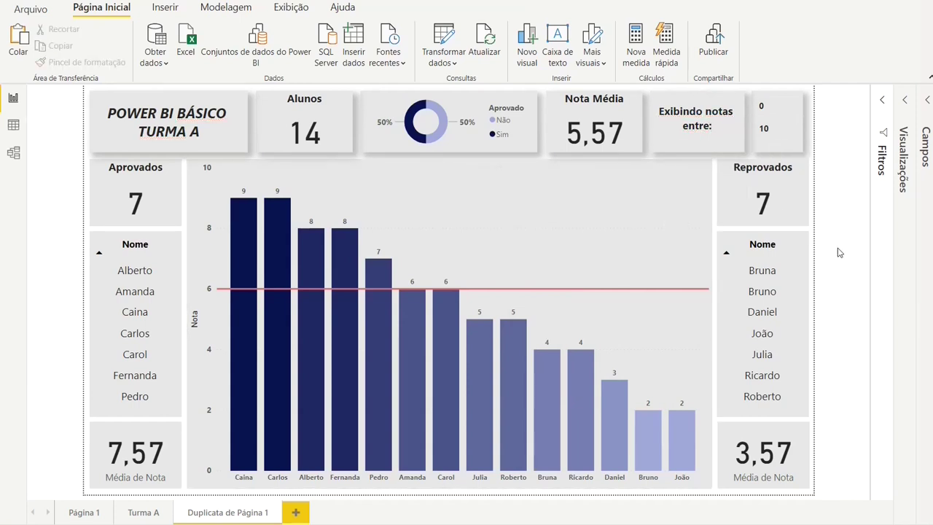
left_click(141, 513)
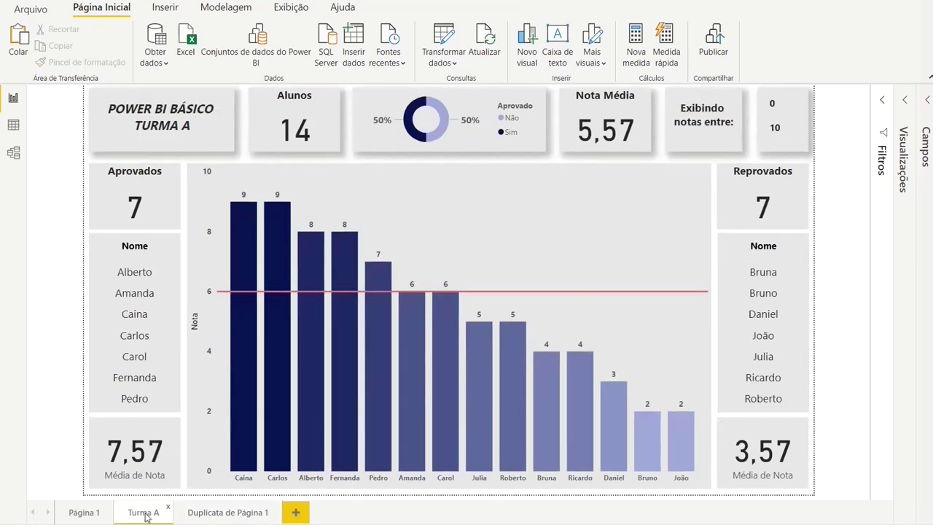
left_click(215, 514)
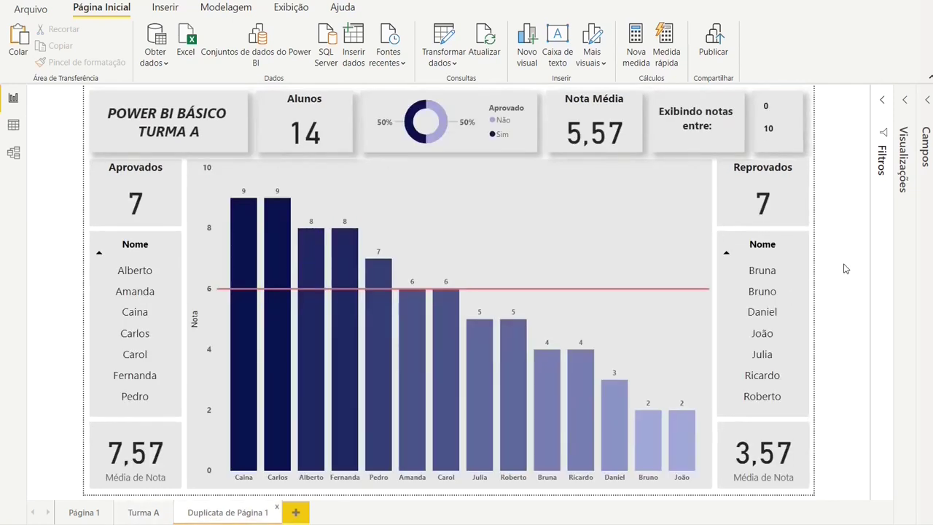